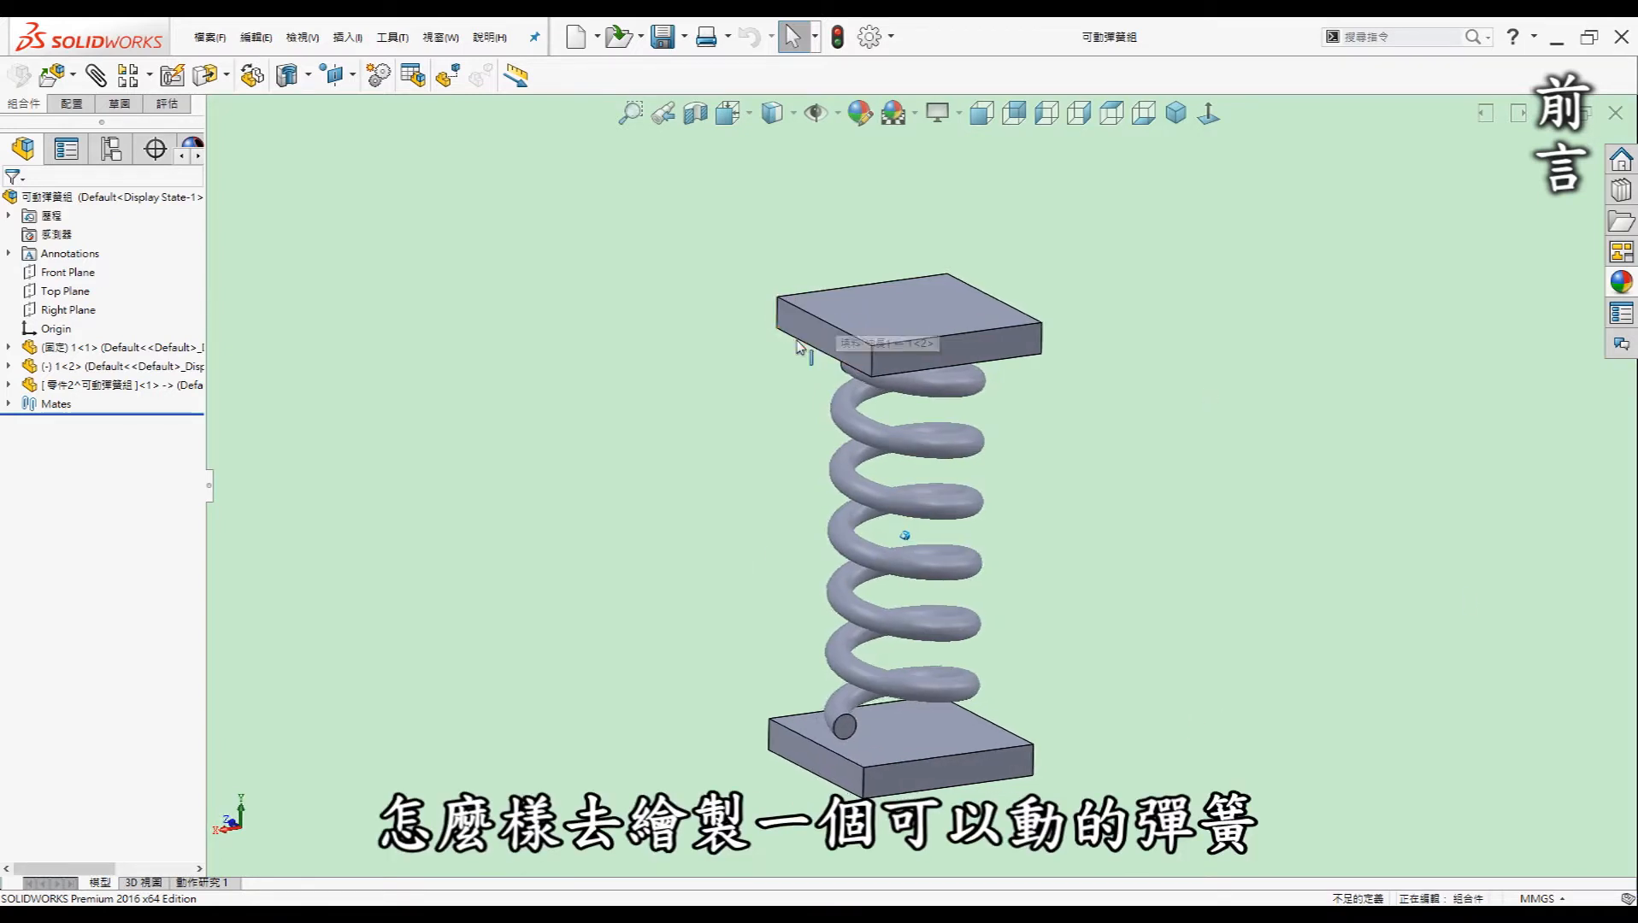
middle_drag(742, 398, 726, 406)
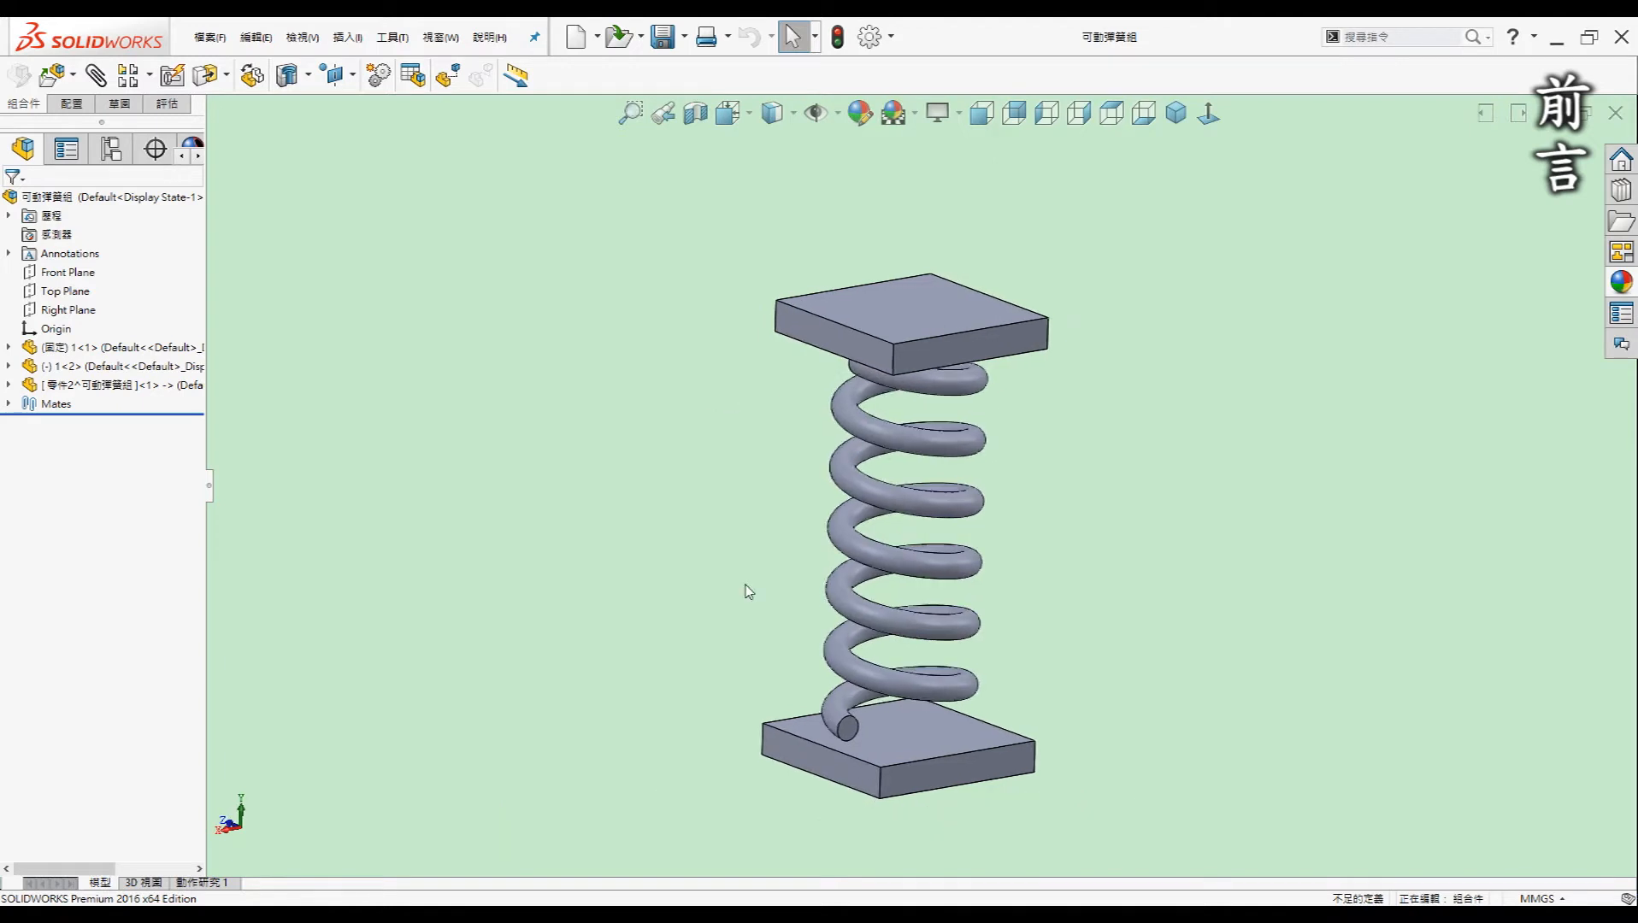
middle_drag(985, 295, 994, 285)
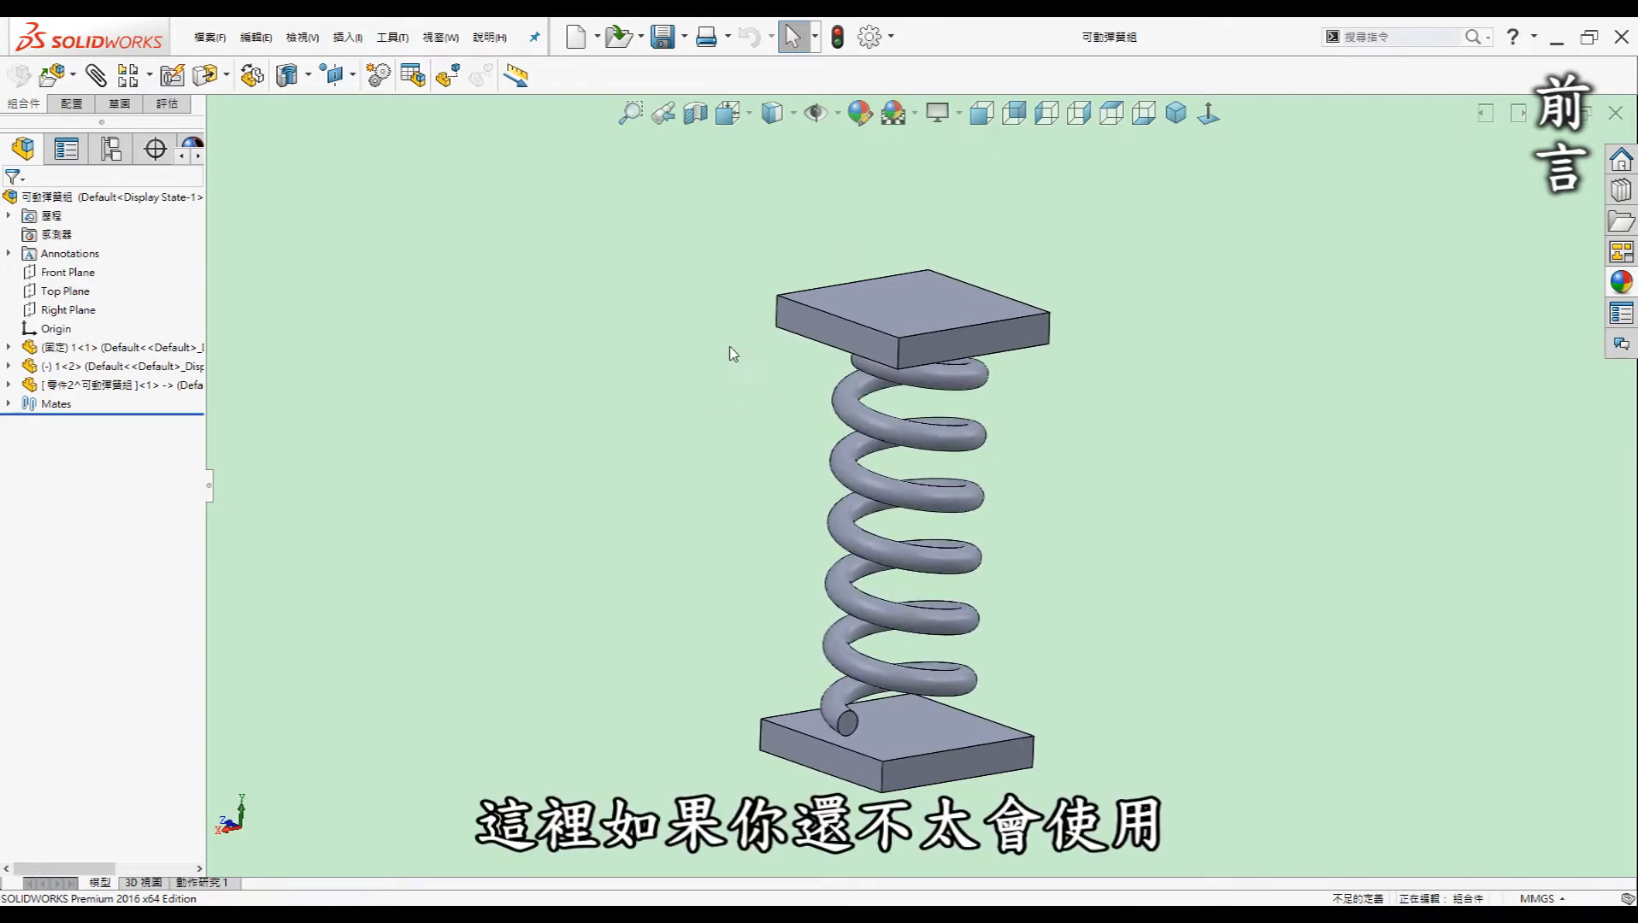
middle_drag(1180, 558, 1184, 564)
middle_drag(1060, 513, 1070, 511)
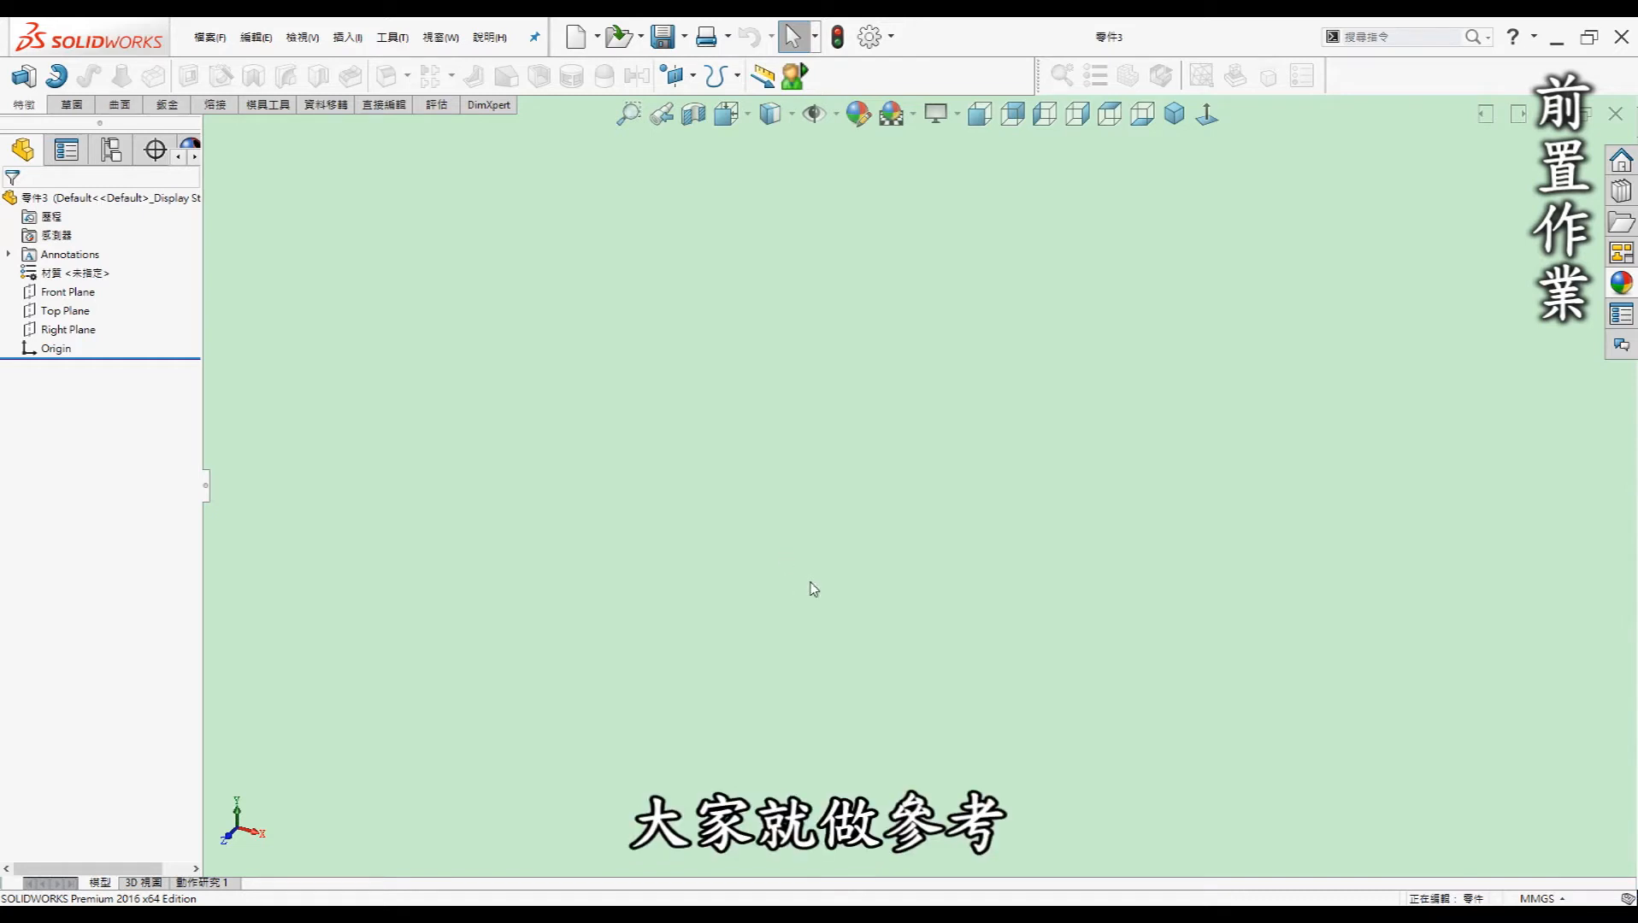
Sketch a centre rectangle from the origin on the Top Plane and dimension one side to 60 mm
click(66, 312)
click(160, 76)
click(916, 489)
click(1072, 335)
click(68, 76)
click(998, 300)
text(60)
key(Return)
Make two adjacent sides of the rectangle equal so that it is a square
click(845, 336)
ctrl+click(762, 395)
click(914, 341)
Extrude the square symmetrically about its sketch plane to a total thickness of 10 mm
click(135, 310)
click(103, 372)
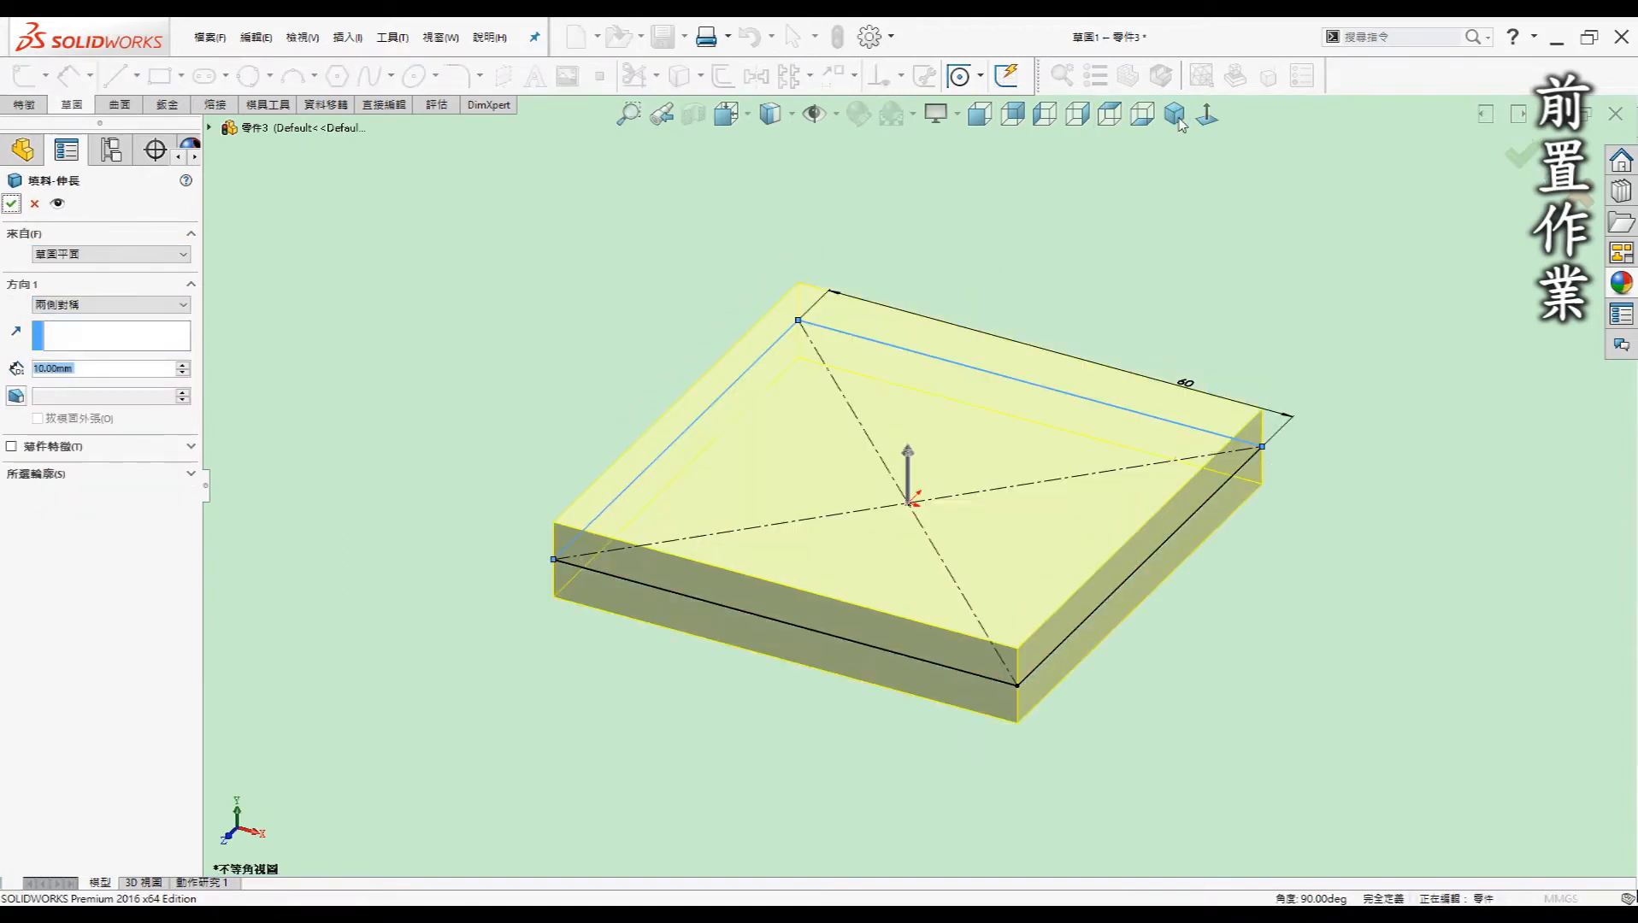
click(12, 204)
click(1175, 114)
Save the plate part under the file name 1
click(663, 36)
text(1)
key(Return)
Create a new assembly document
click(209, 37)
click(232, 65)
click(447, 287)
click(716, 622)
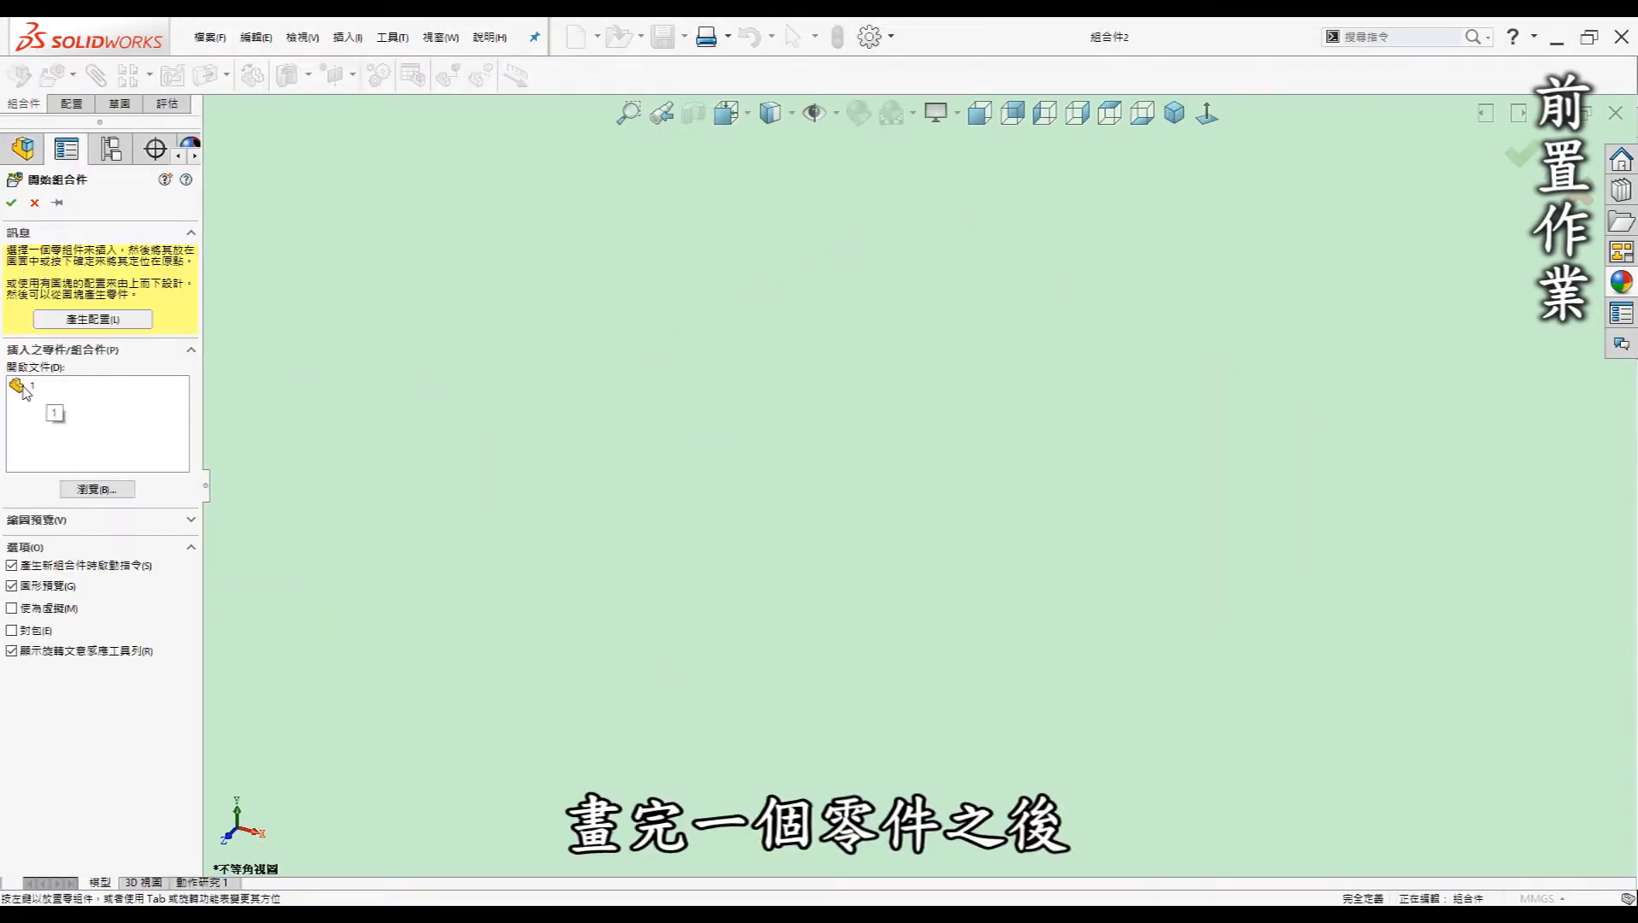
Place part 1 at the assembly origin as the fixed plate and add a second copy of it above
click(24, 389)
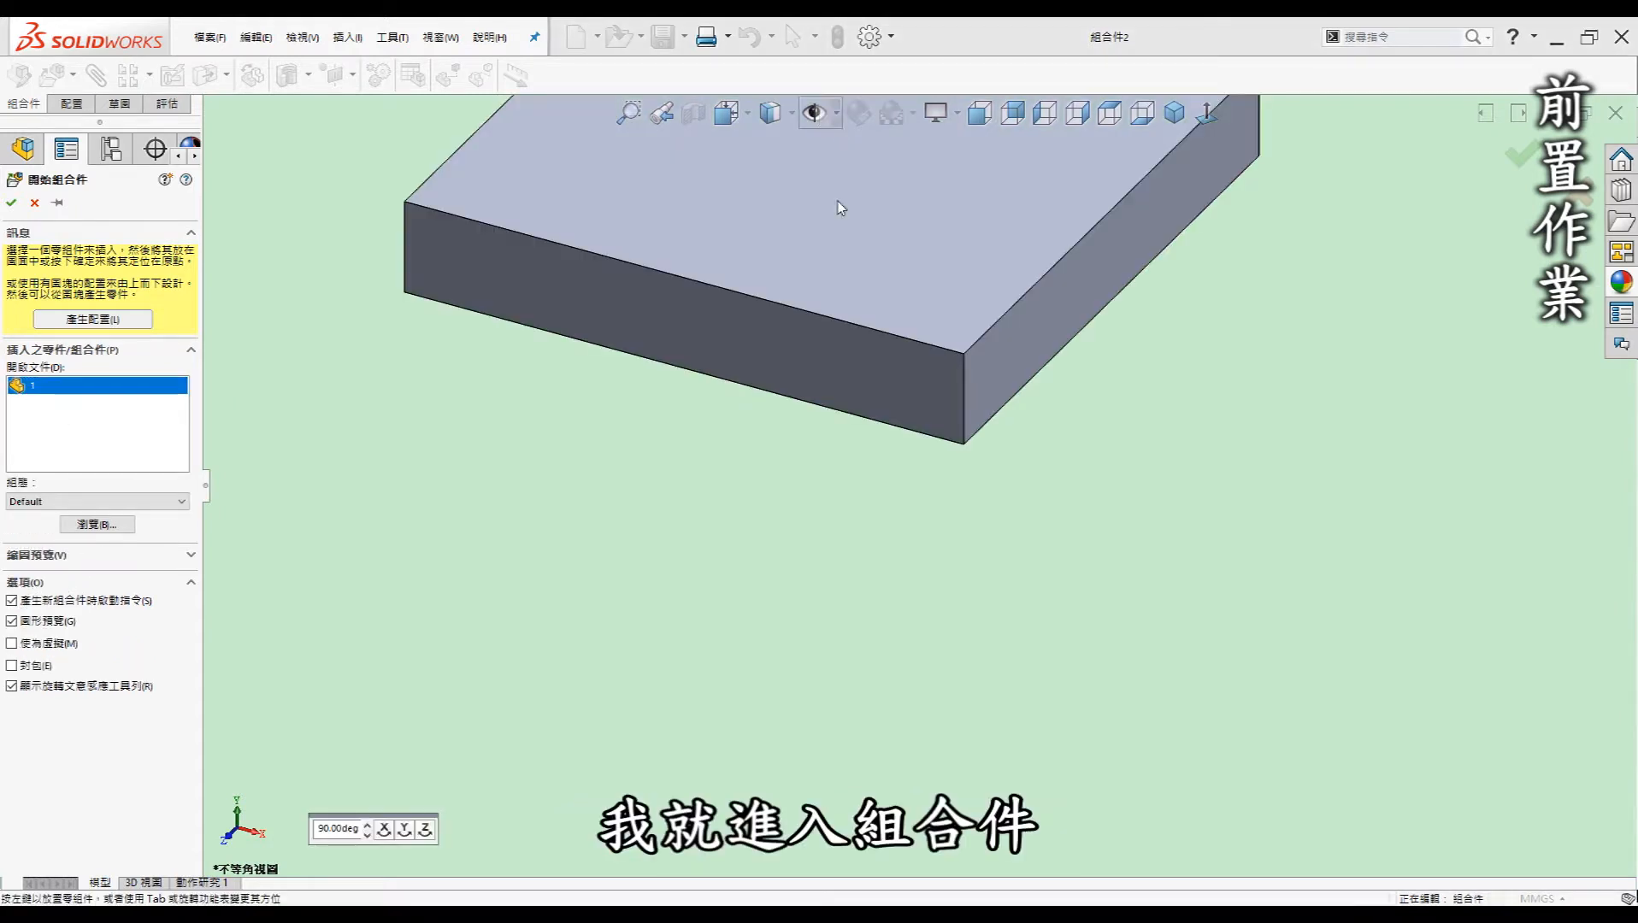
click(836, 113)
click(817, 251)
click(983, 617)
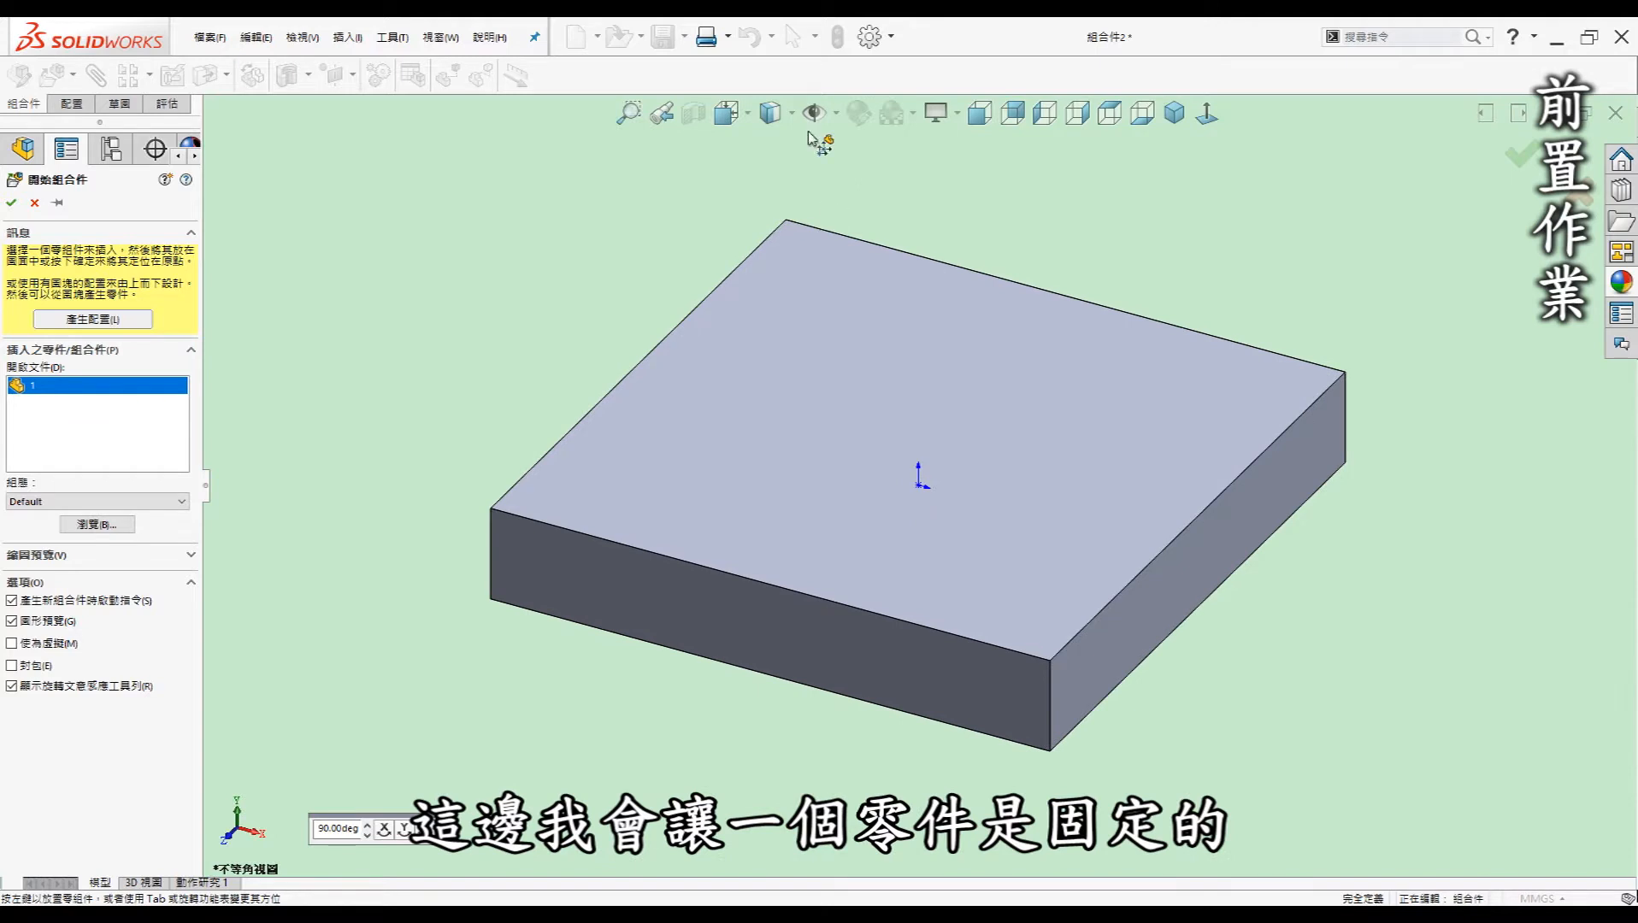
click(835, 116)
click(817, 251)
click(1096, 247)
scroll(1103, 245, up, 4)
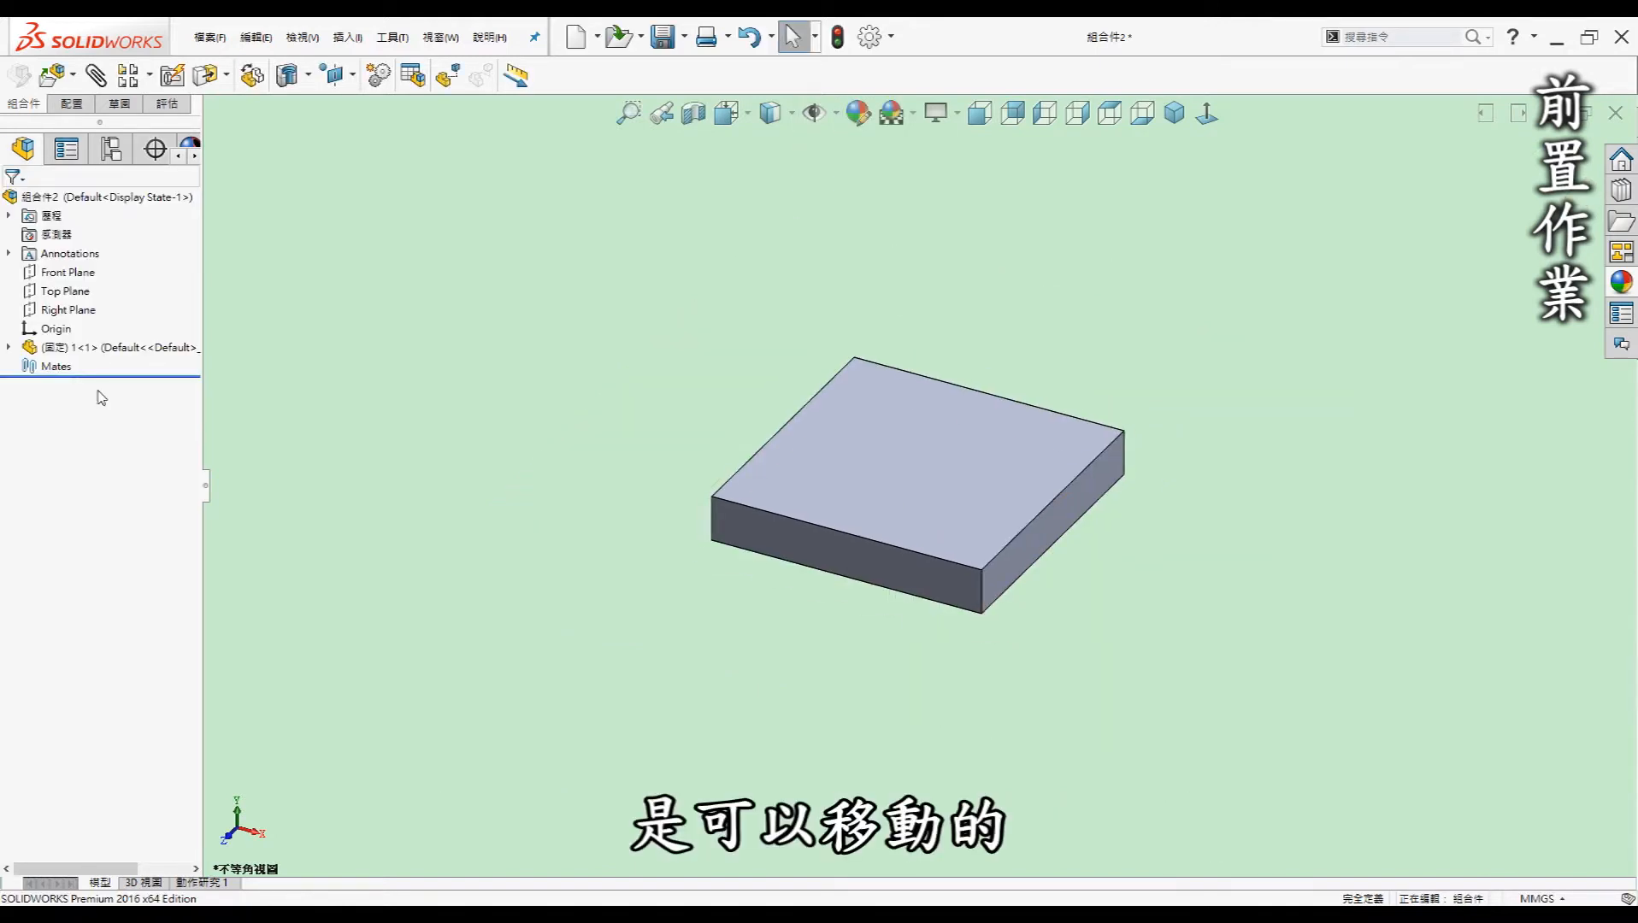
drag(101, 347, 965, 257)
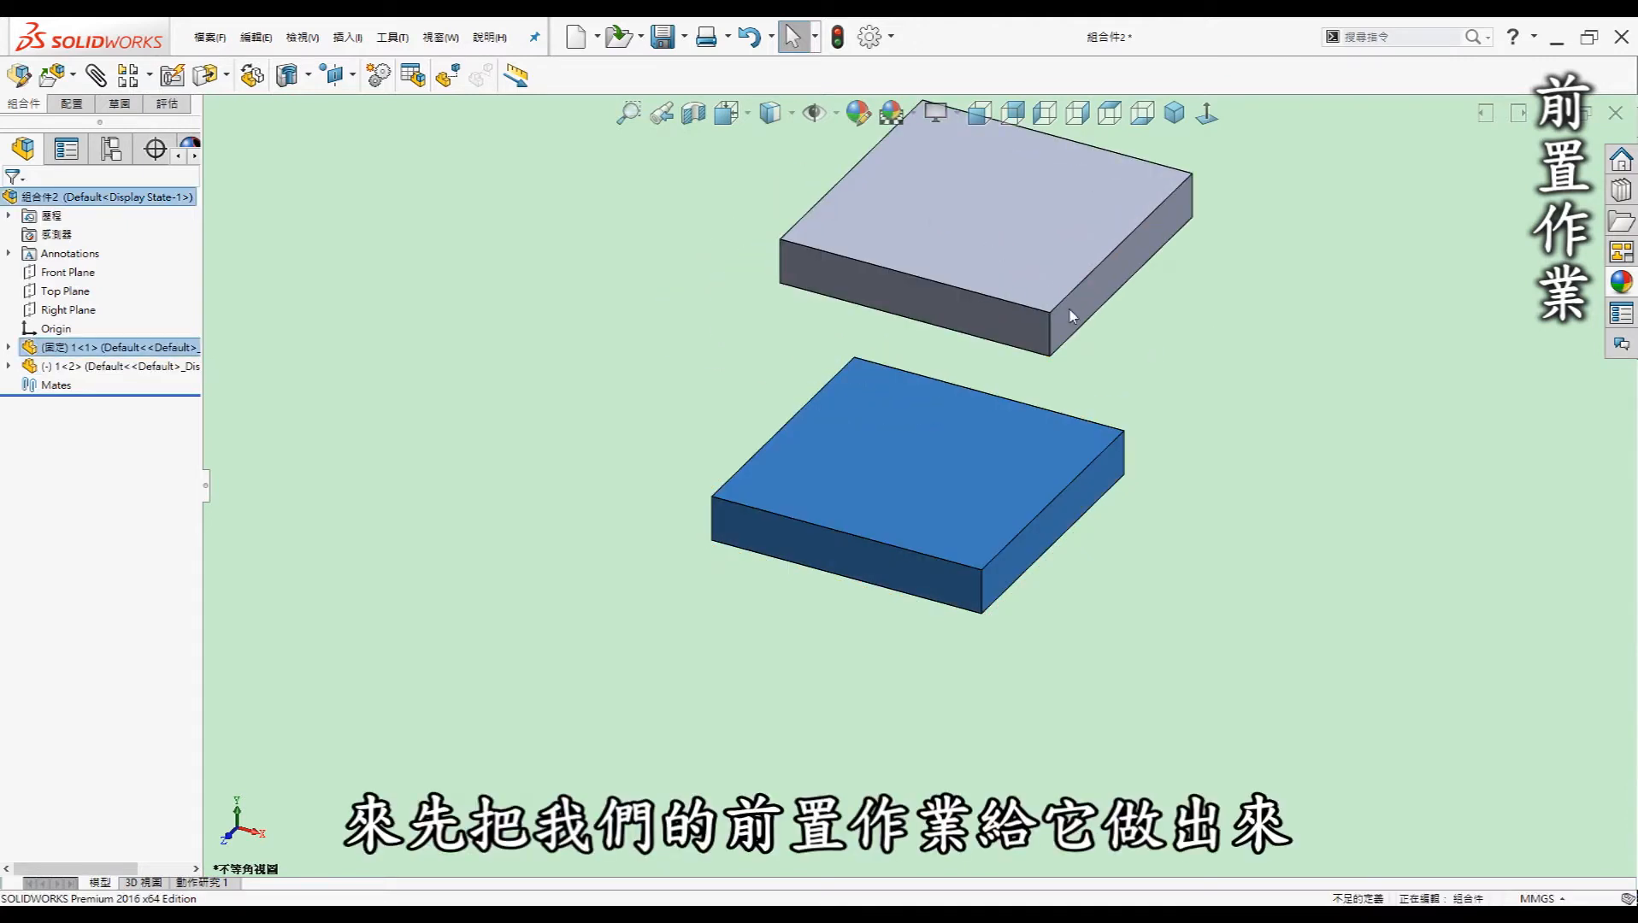
Add coincident mates between the front faces and between the right side faces of the two plates
click(1013, 320)
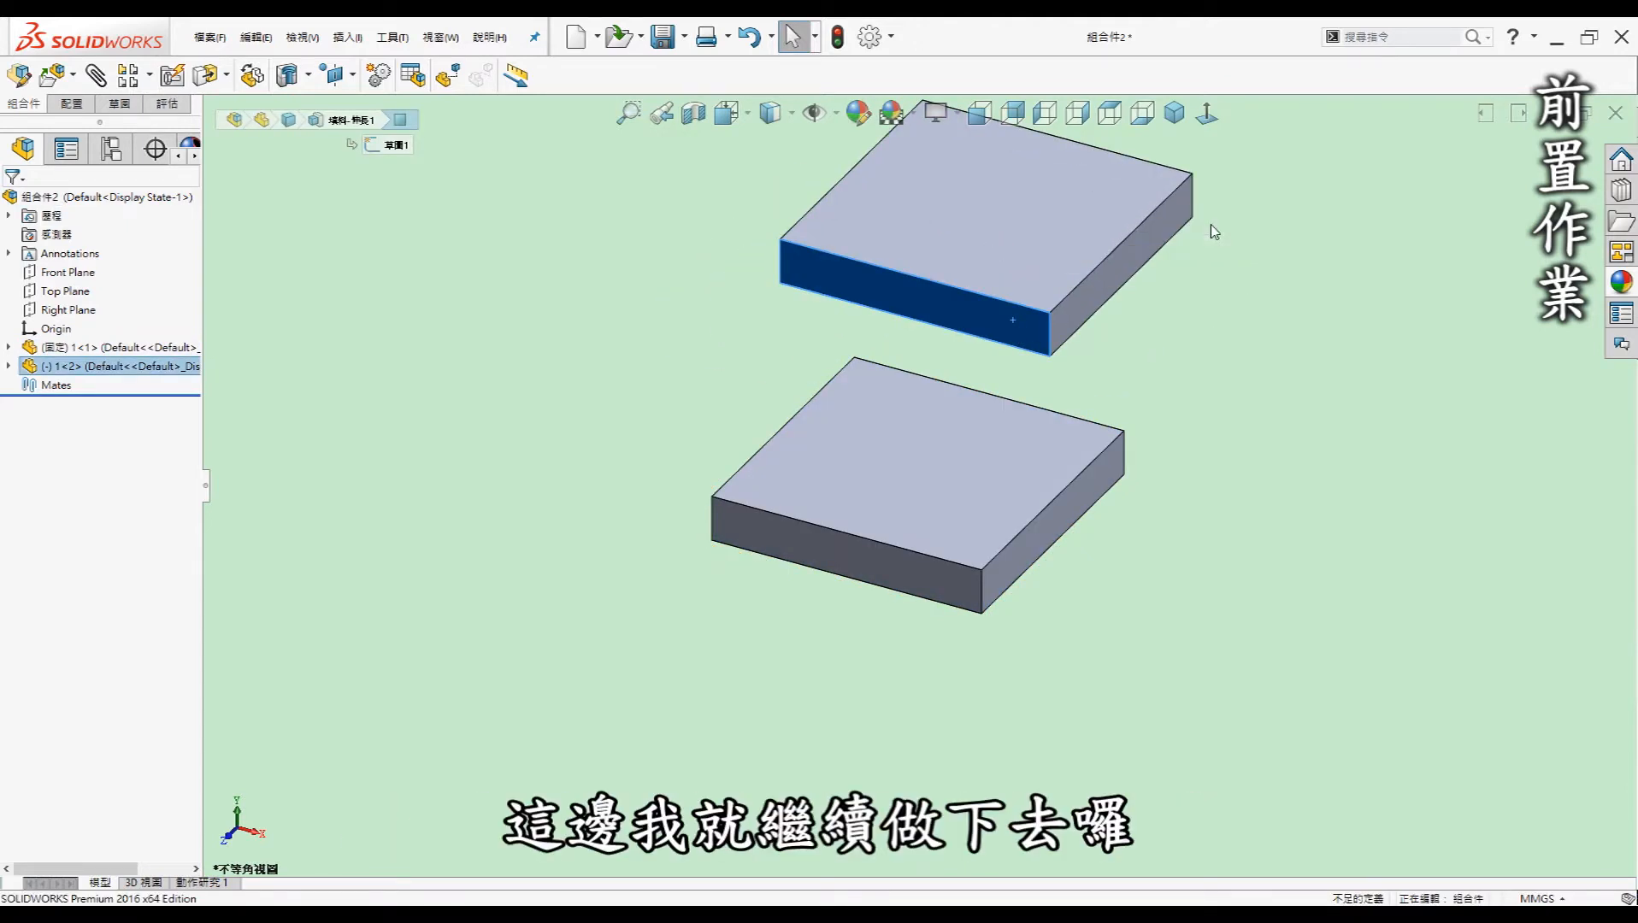
key(m)
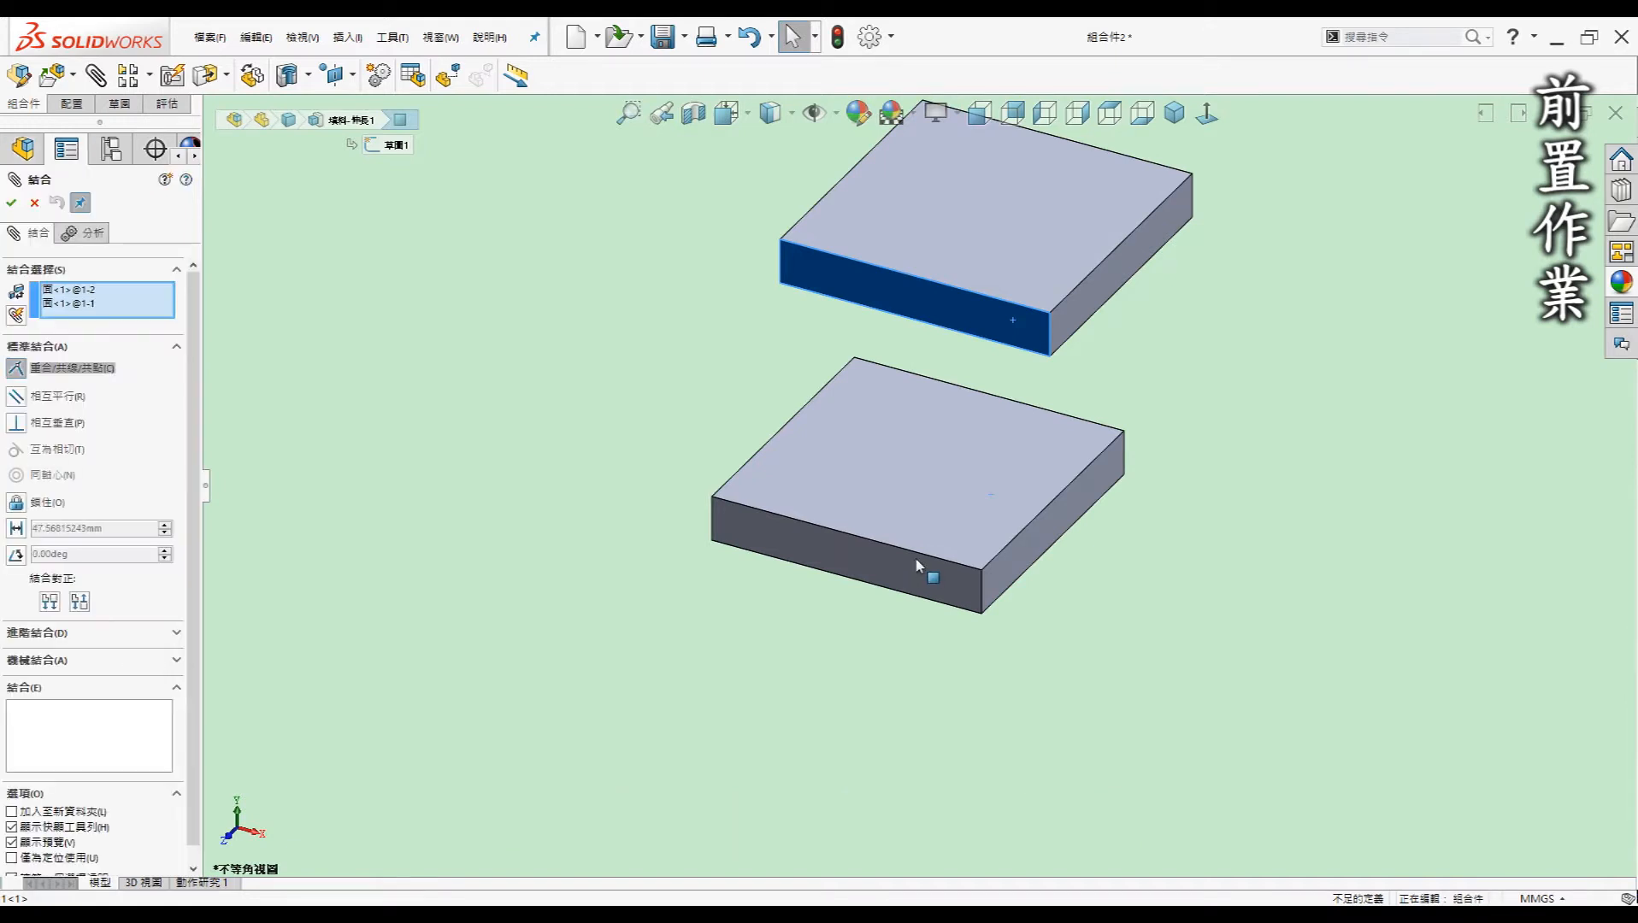
click(915, 568)
right_click(915, 568)
click(984, 437)
click(1045, 549)
right_click(1045, 549)
right_click(1046, 549)
Move the upper plate vertically, leaving a wide gap above the fixed lower plate, and orient the assembly to the front
key(f)
drag(980, 368, 991, 188)
click(1150, 270)
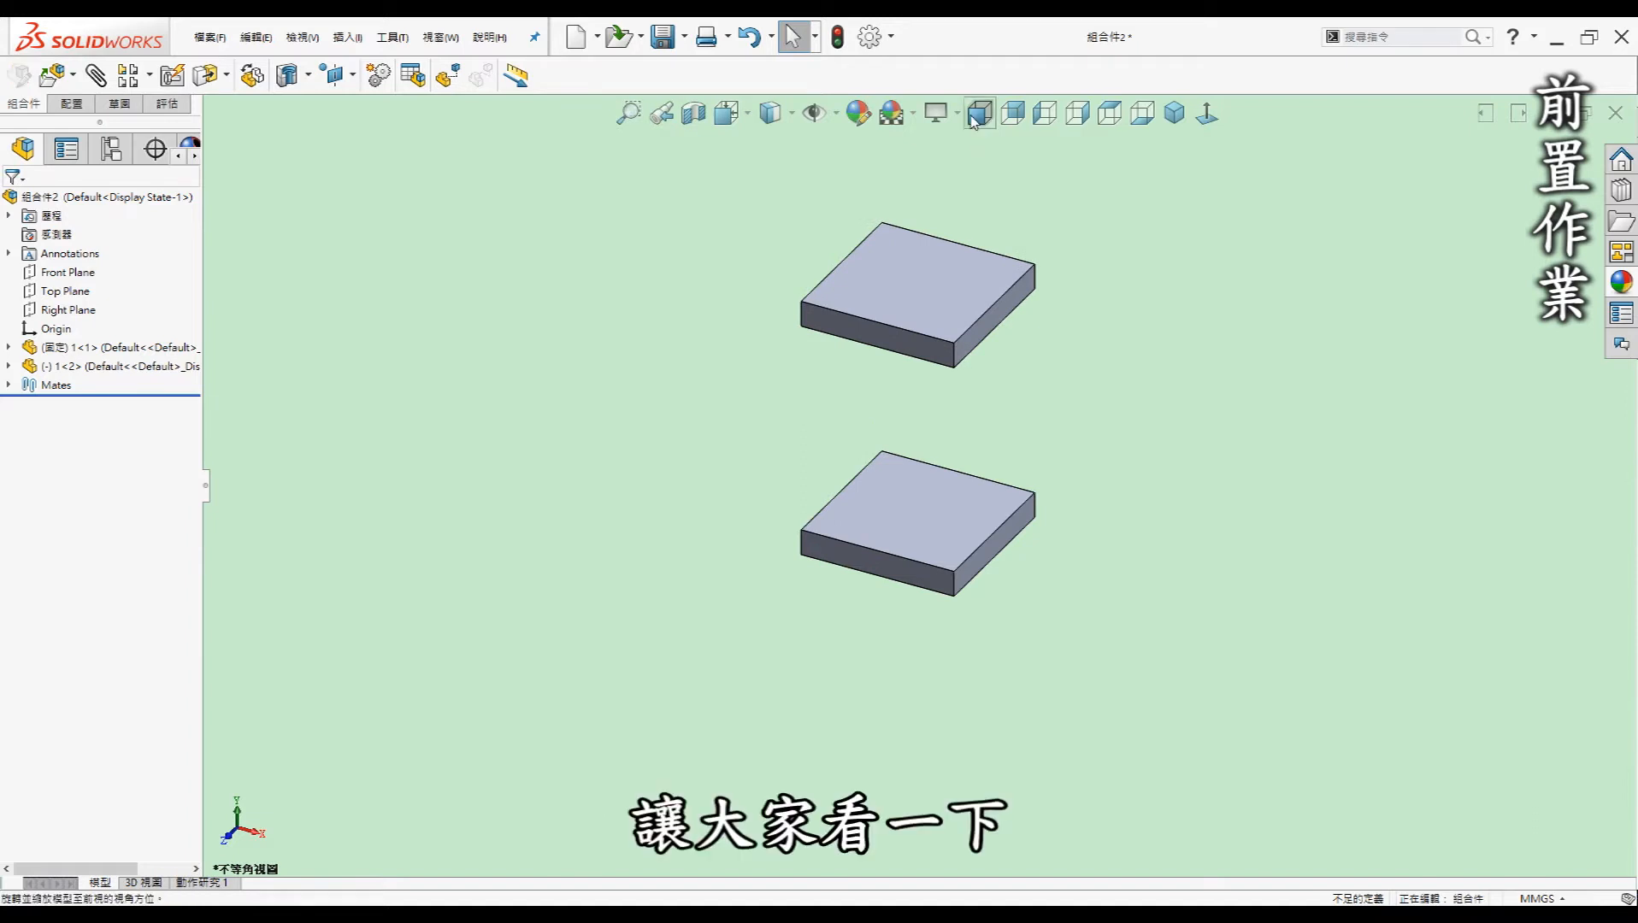
key(ctrl+1)
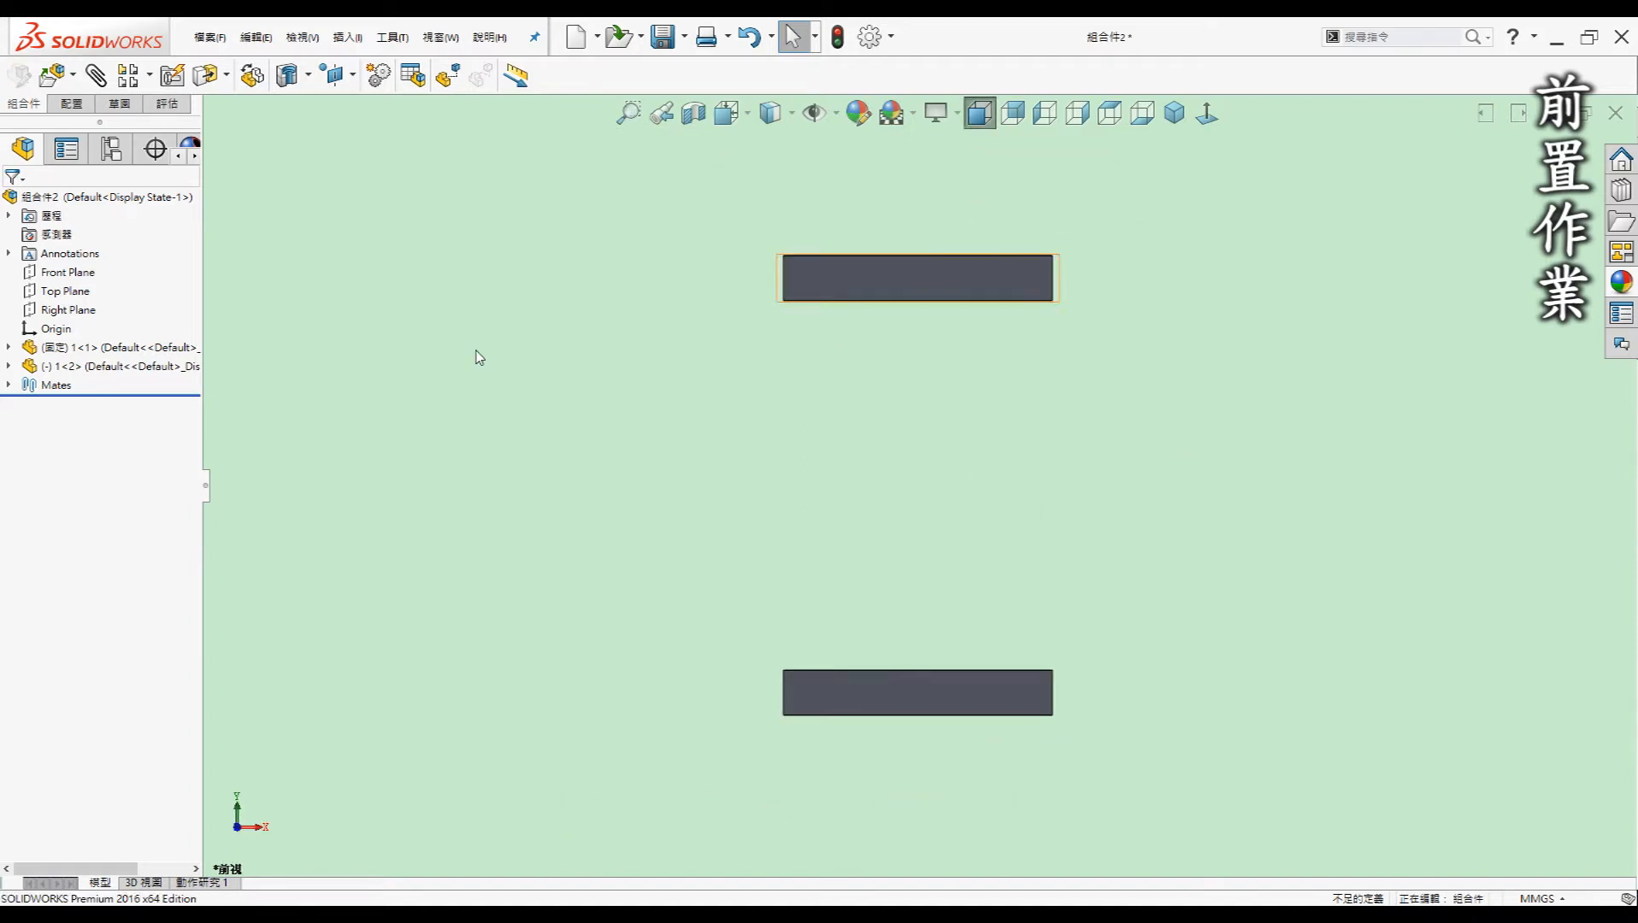
drag(939, 292, 963, 354)
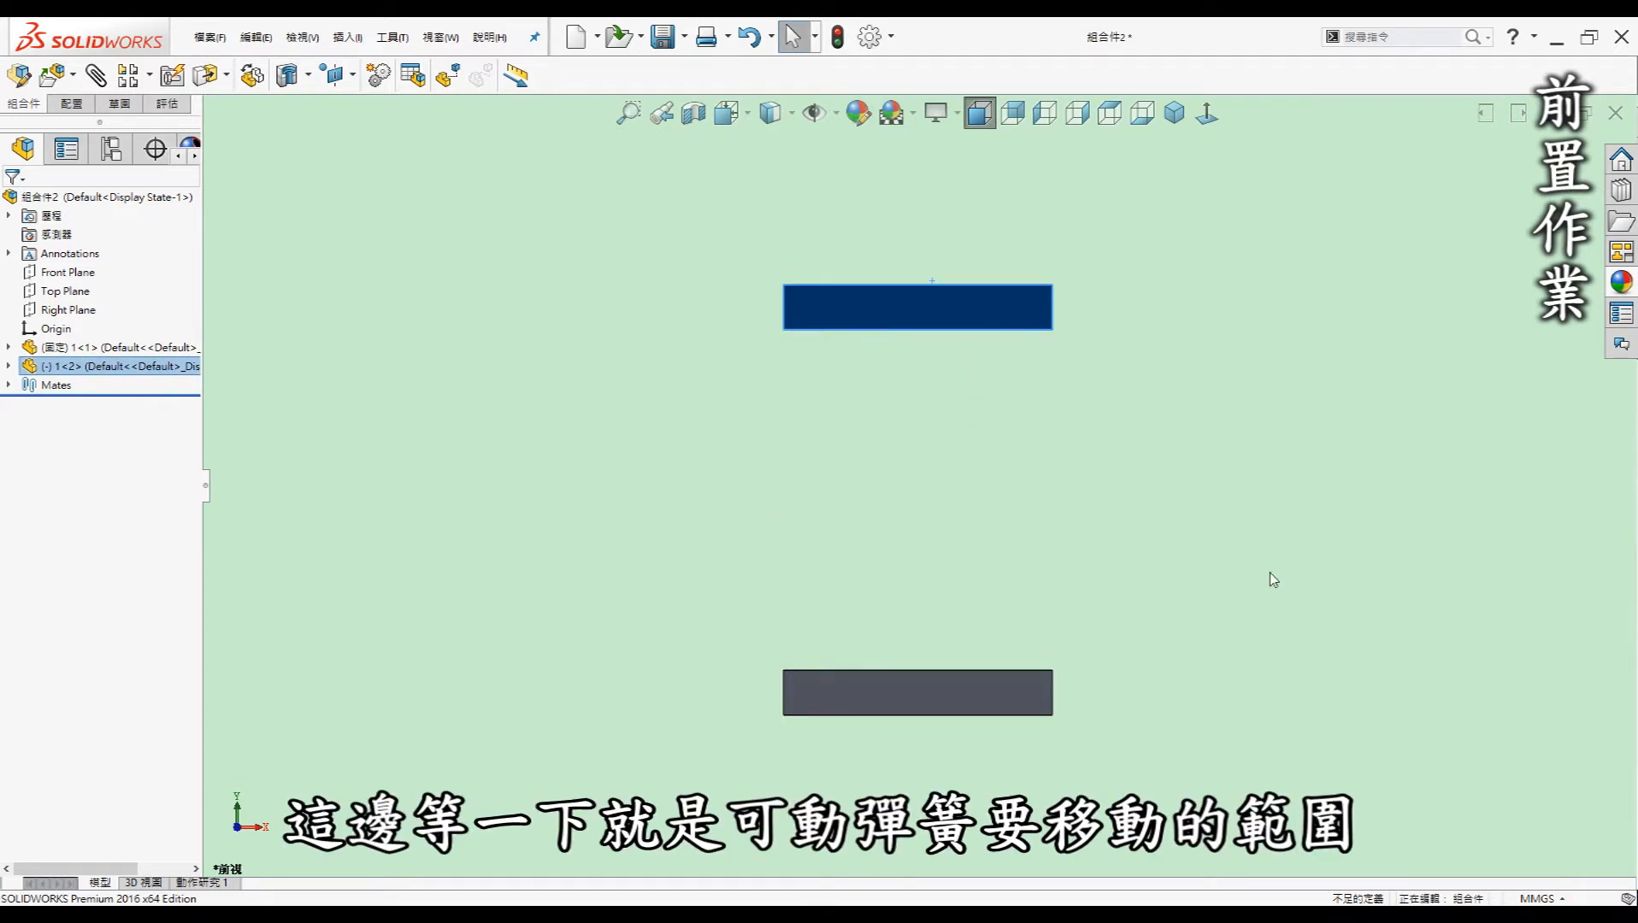
click(1018, 529)
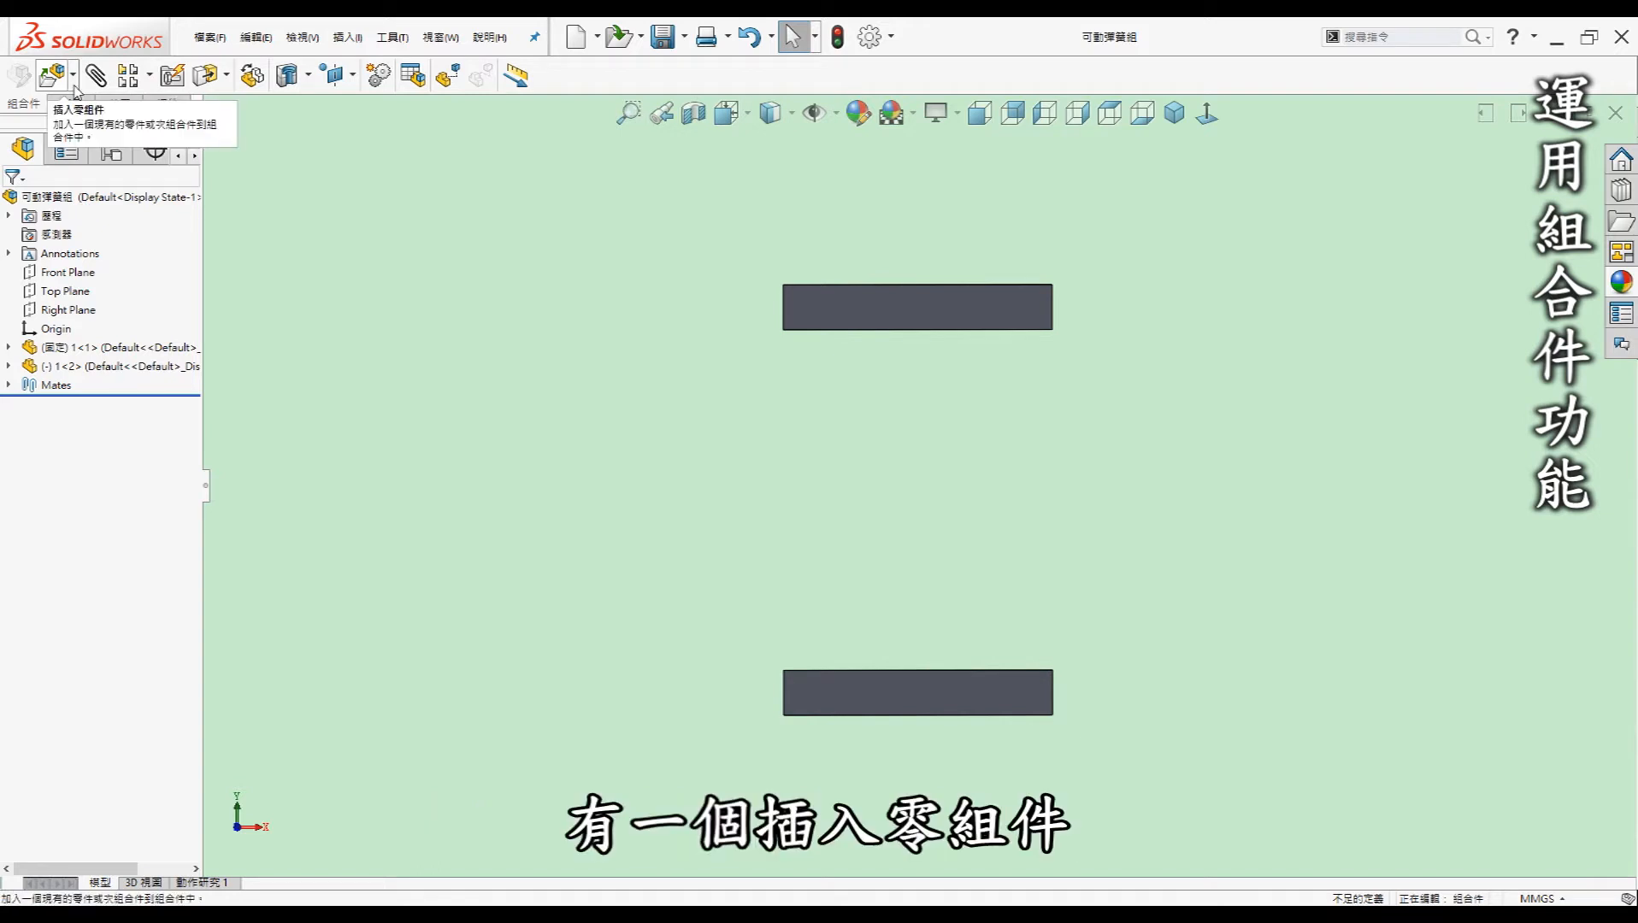
Insert a new part into the assembly, using the assembly's Front Plane as its sketch plane
click(75, 85)
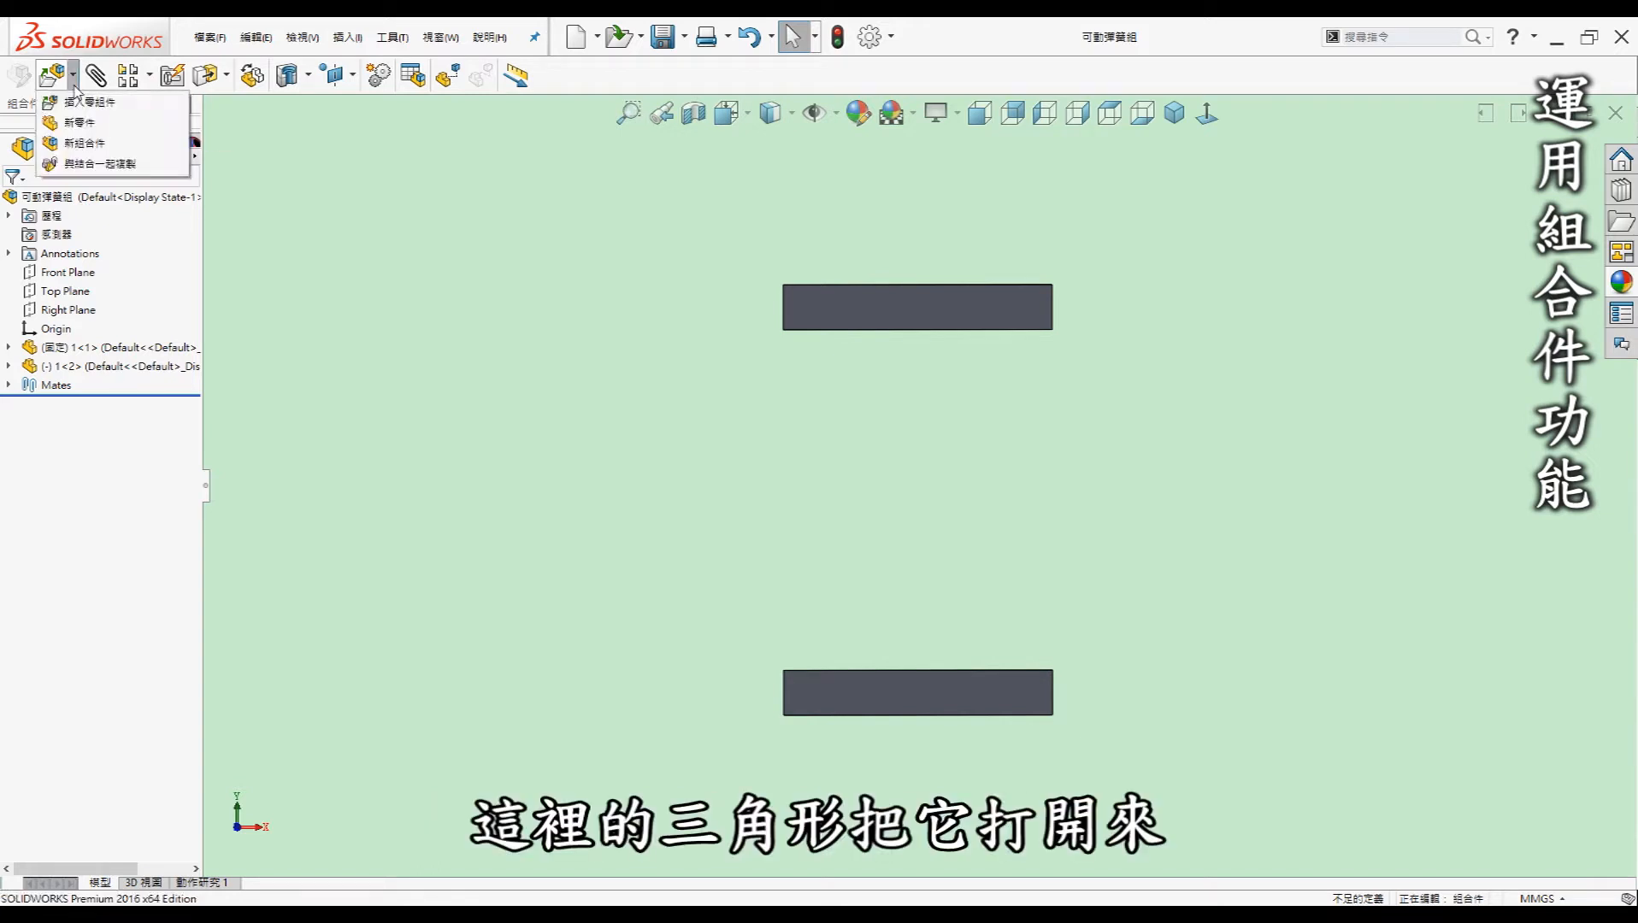
click(74, 125)
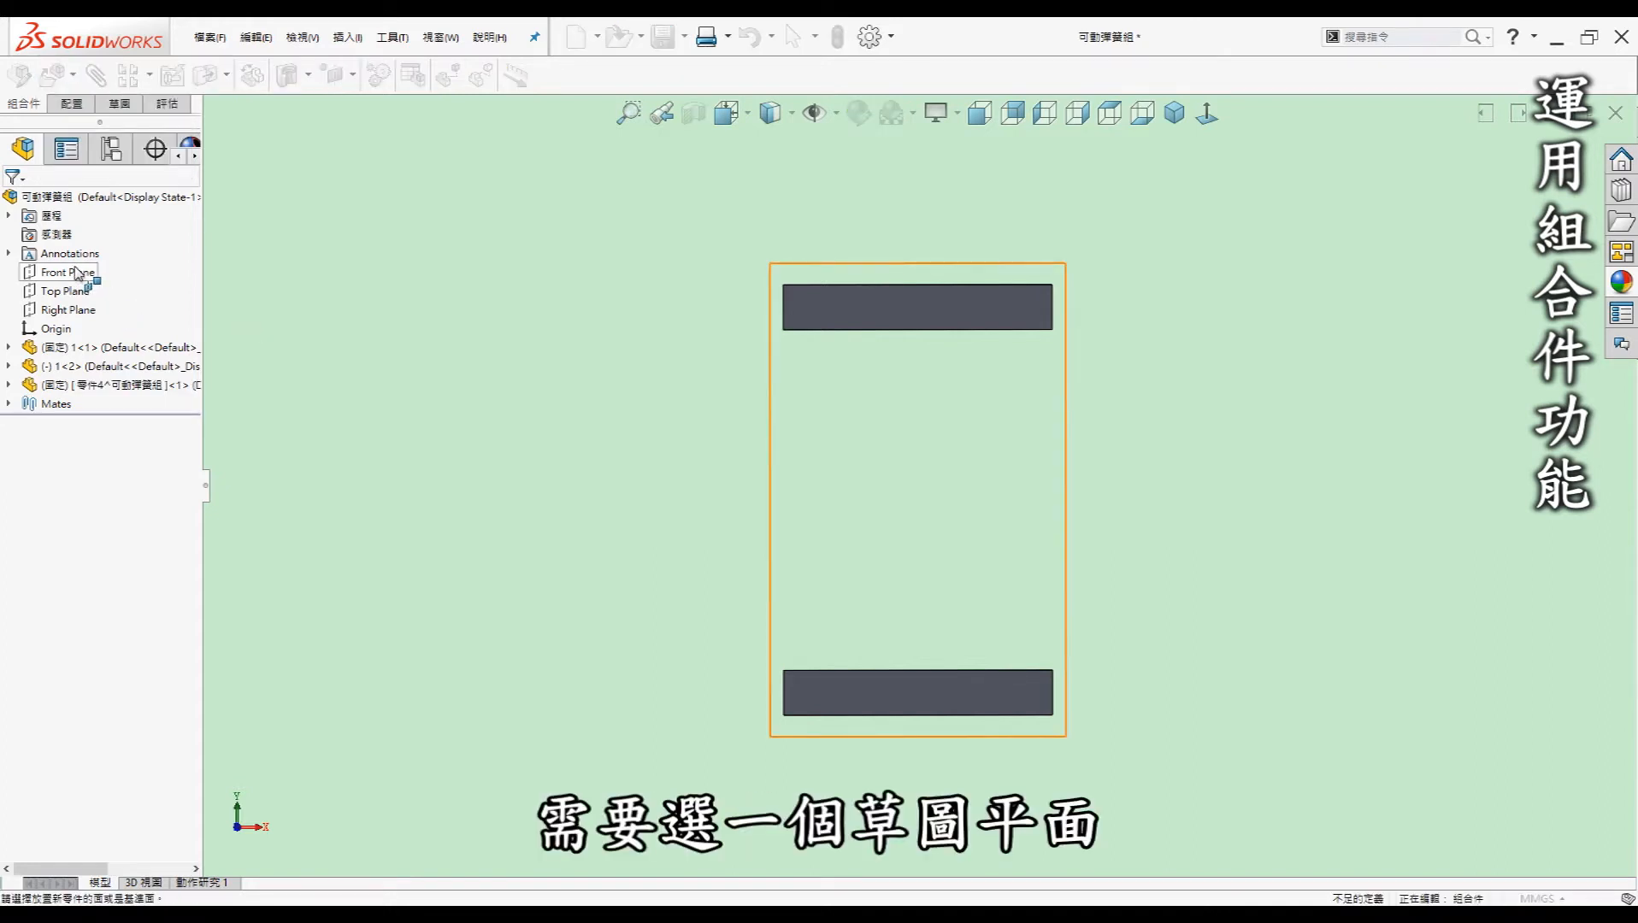
click(77, 273)
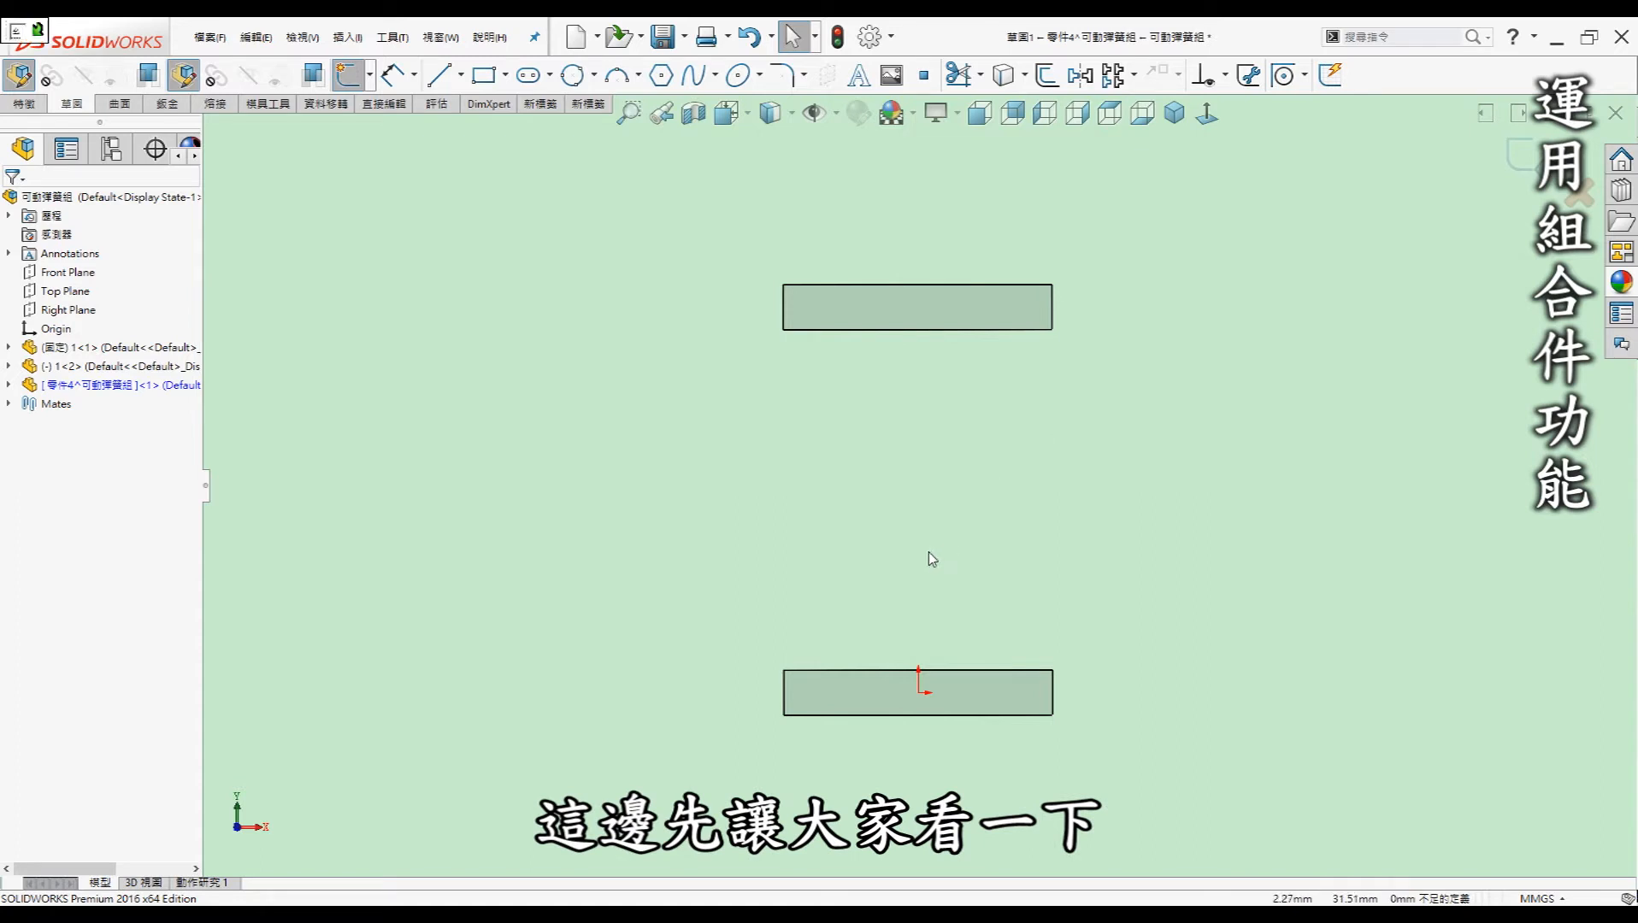
Sketch a vertical line from the midpoint of the lower plate's top edge to just below the upper plate
key(l)
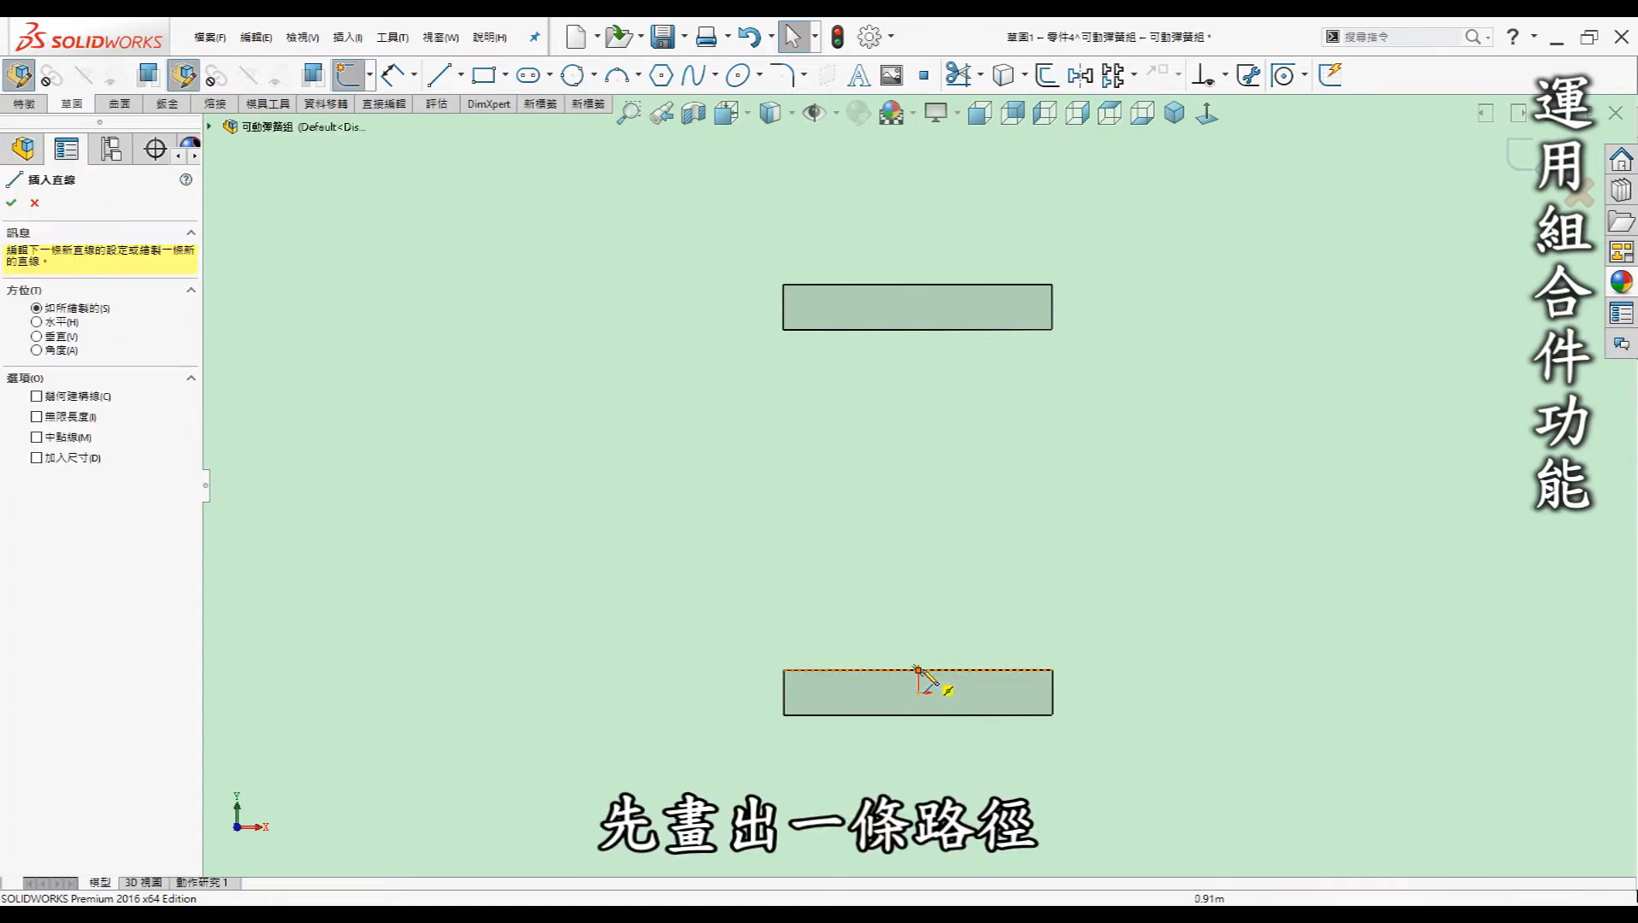
click(920, 671)
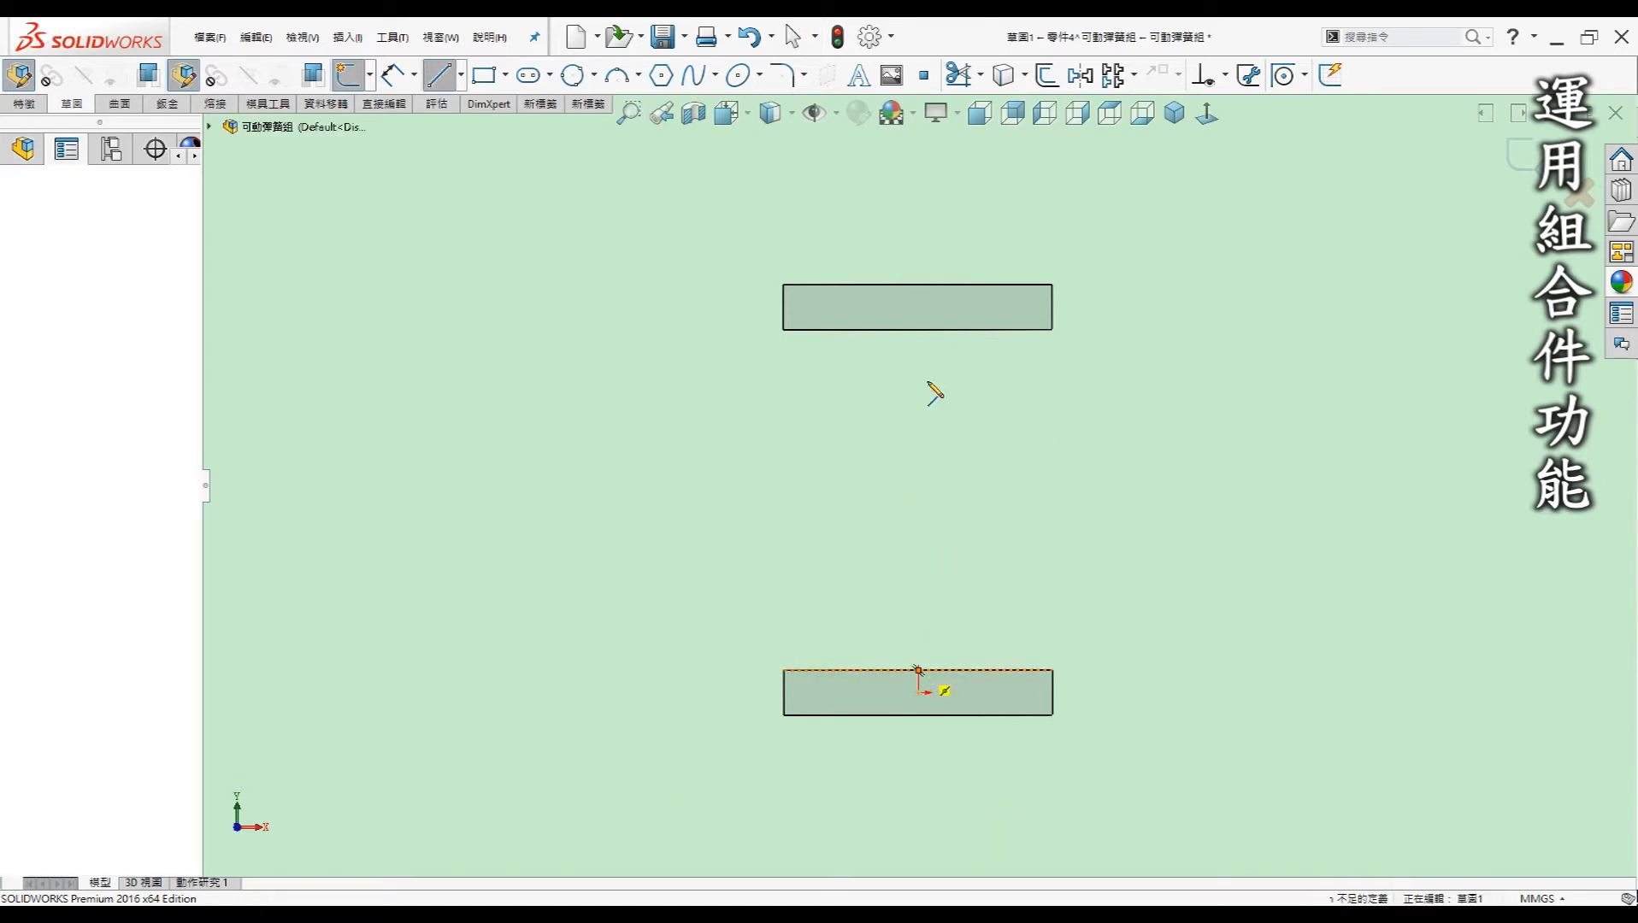
click(919, 357)
key(Escape)
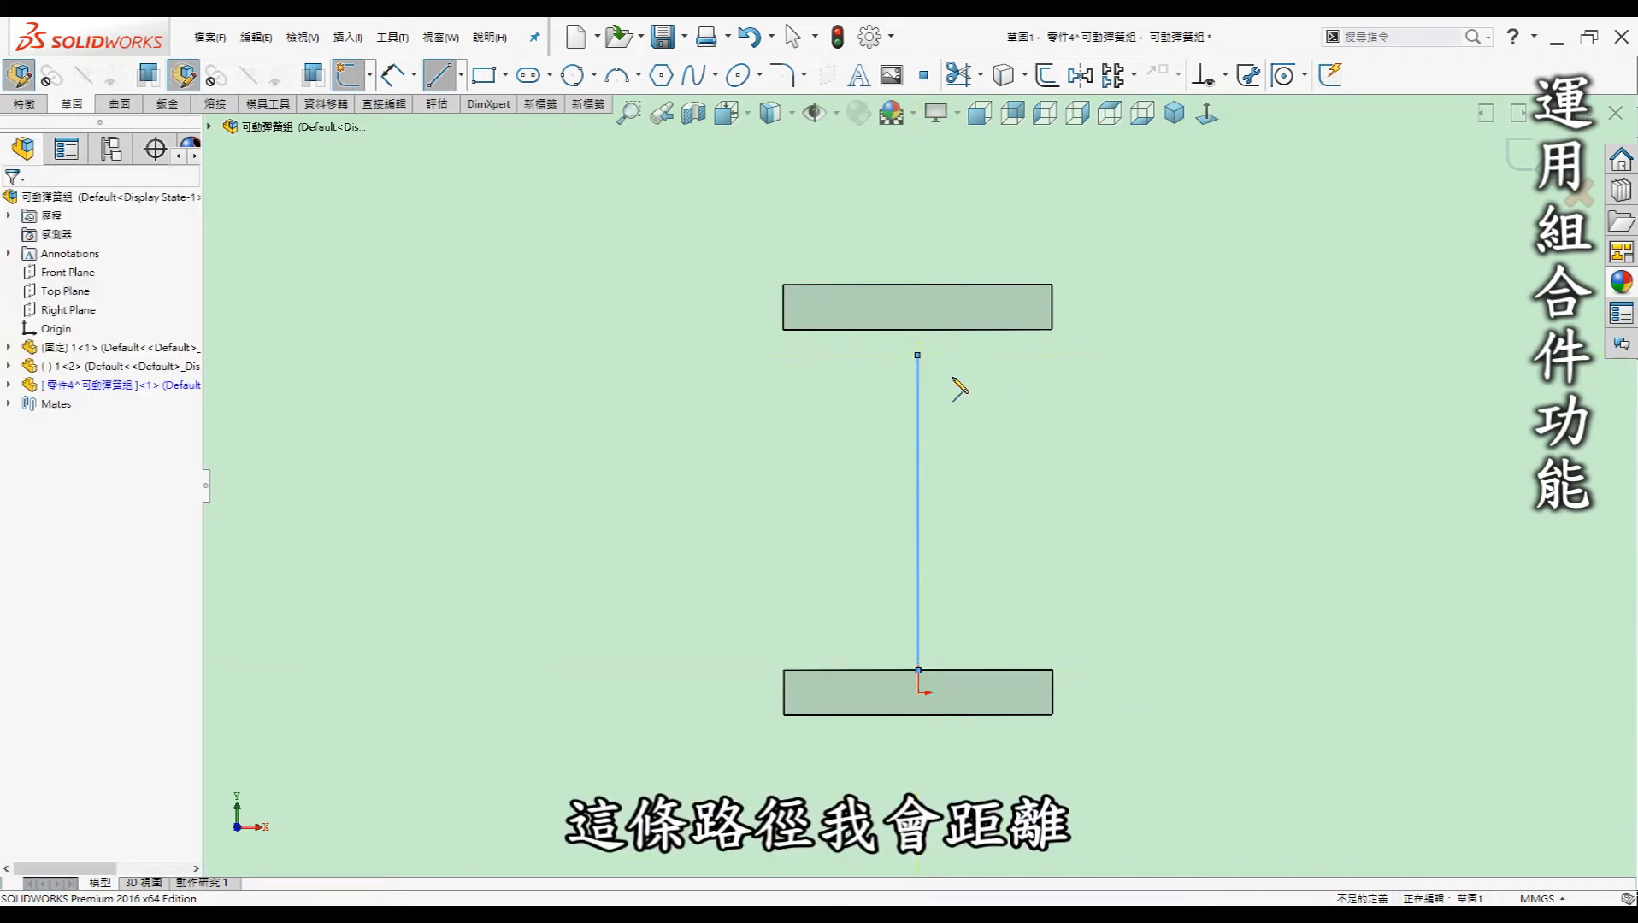
Dimension the line's upper end 8 mm from the underside of the upper plate and exit the path sketch
key(d)
key(Escape)
key(Escape)
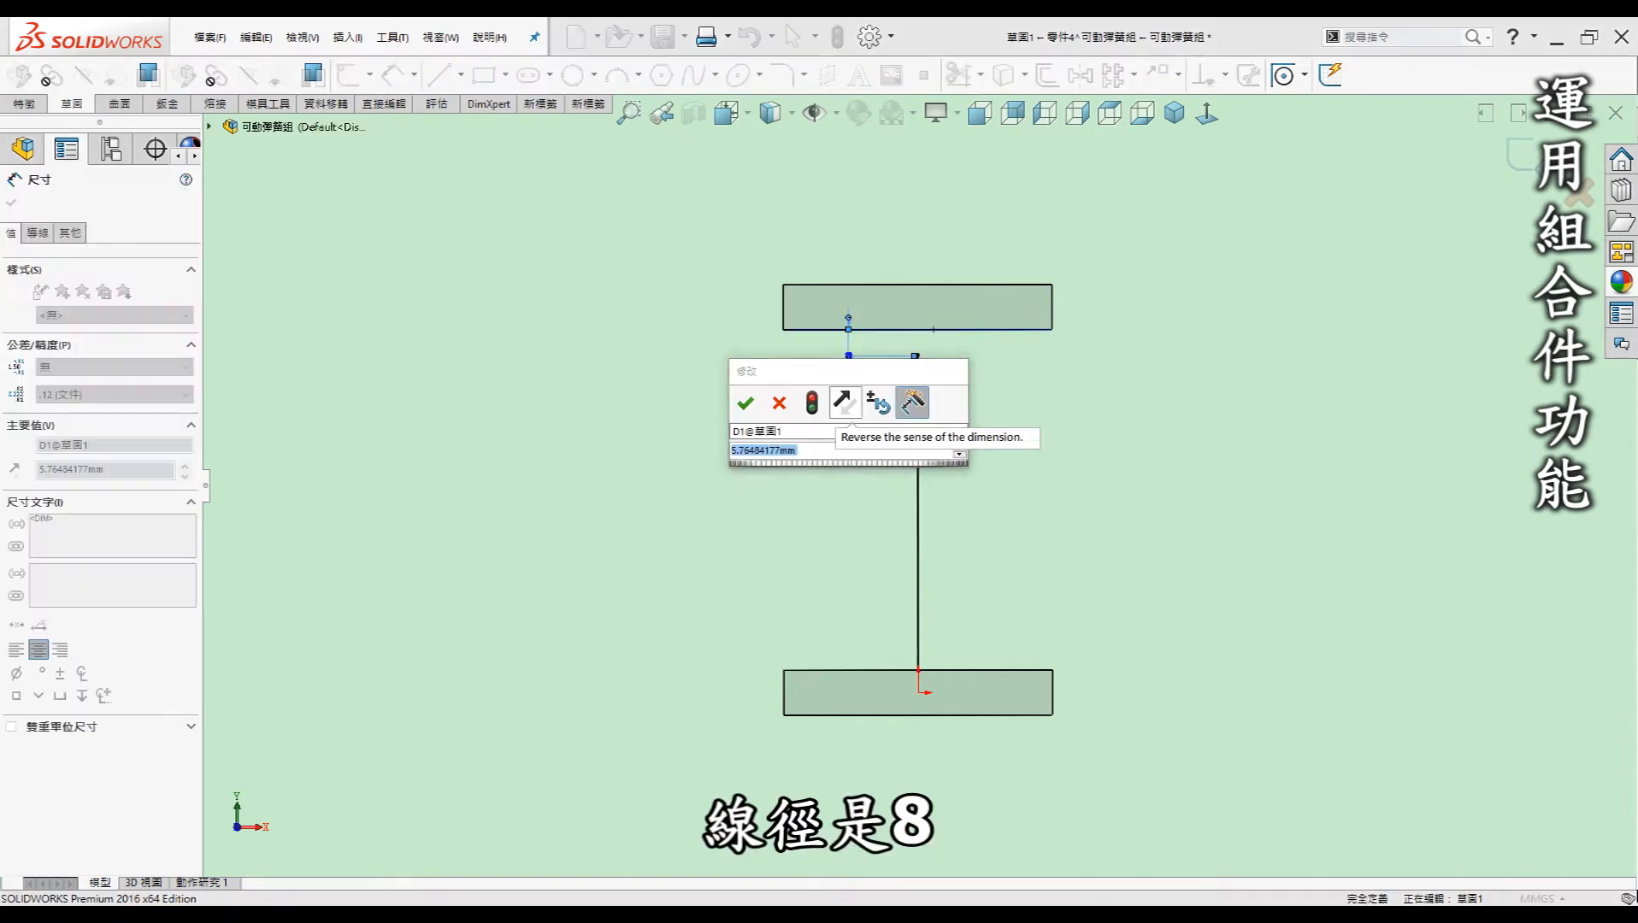
text(8)
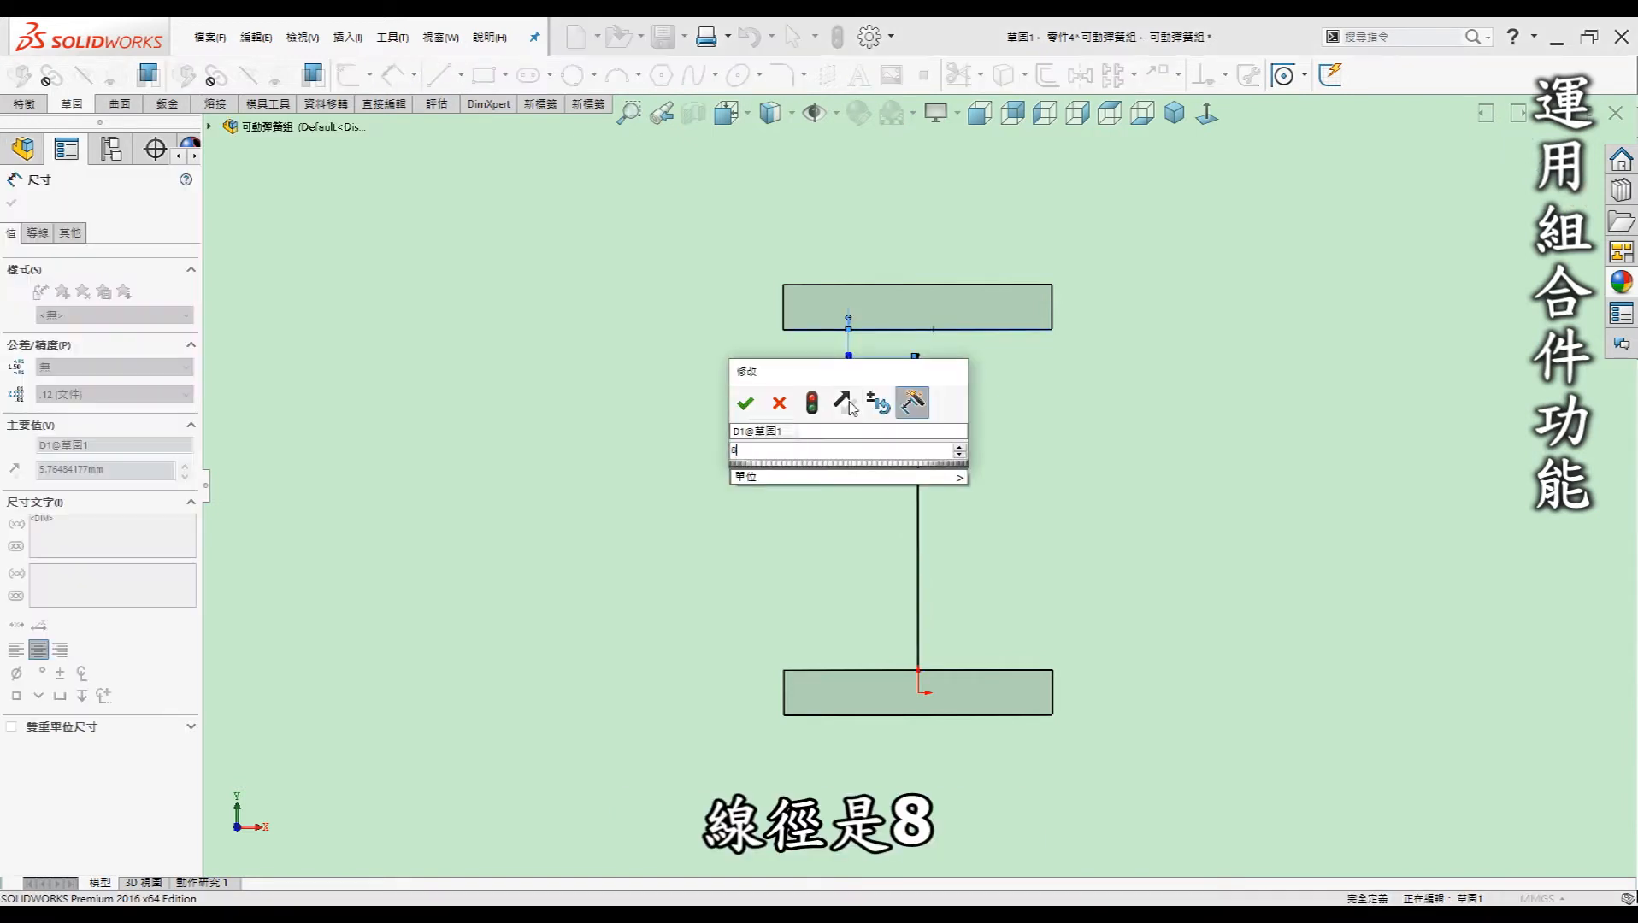
key(Return)
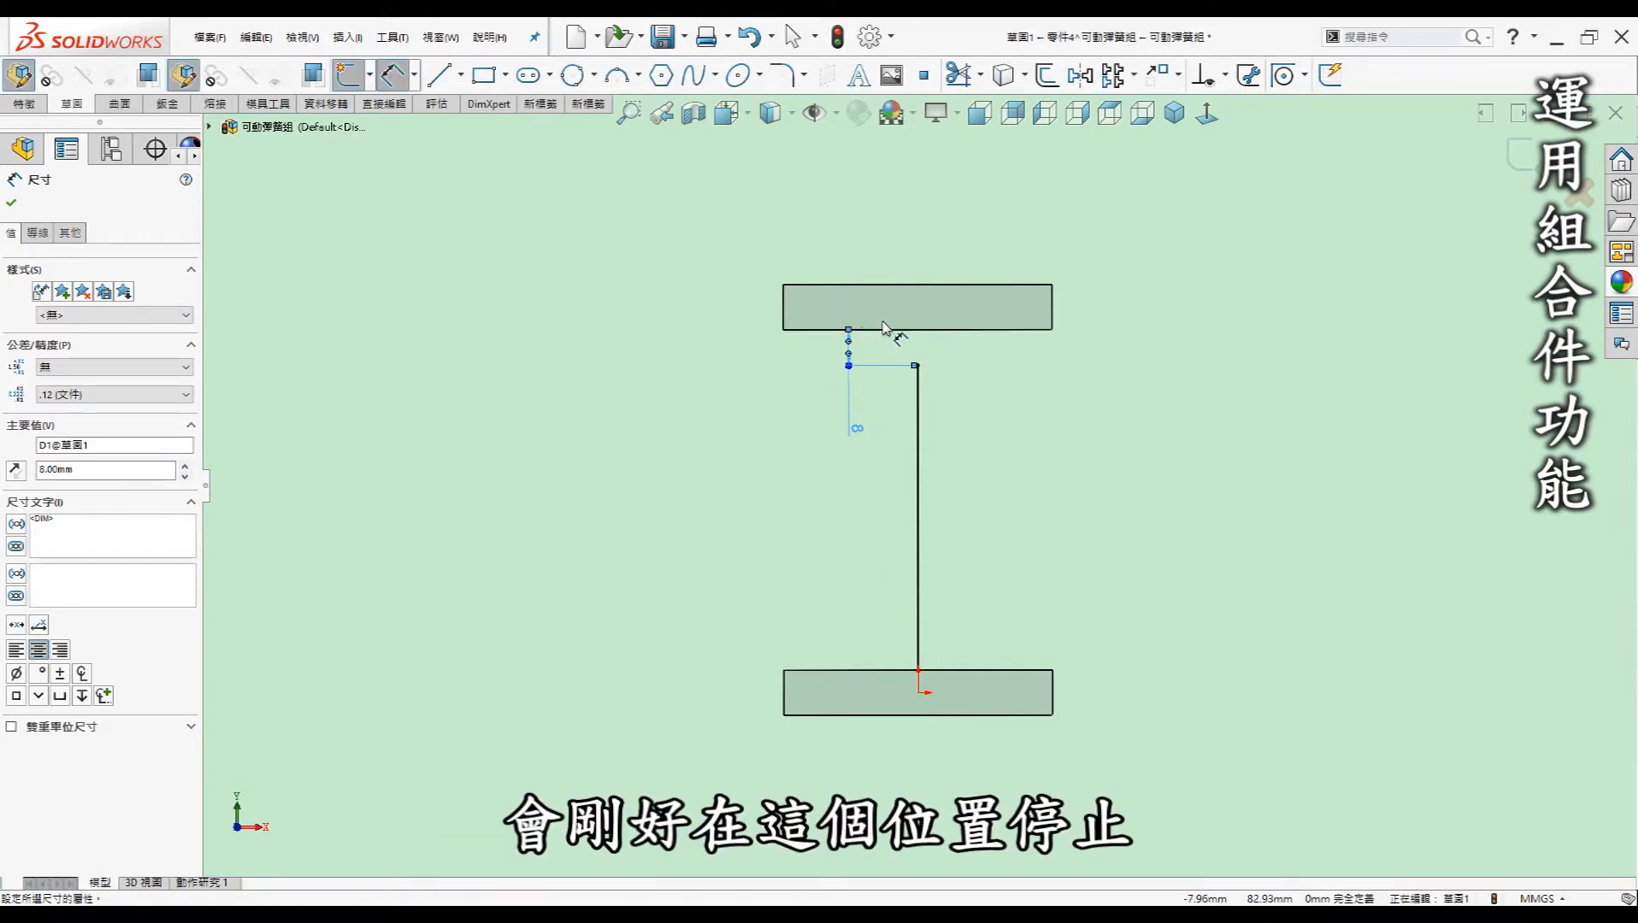
click(1078, 446)
click(1509, 162)
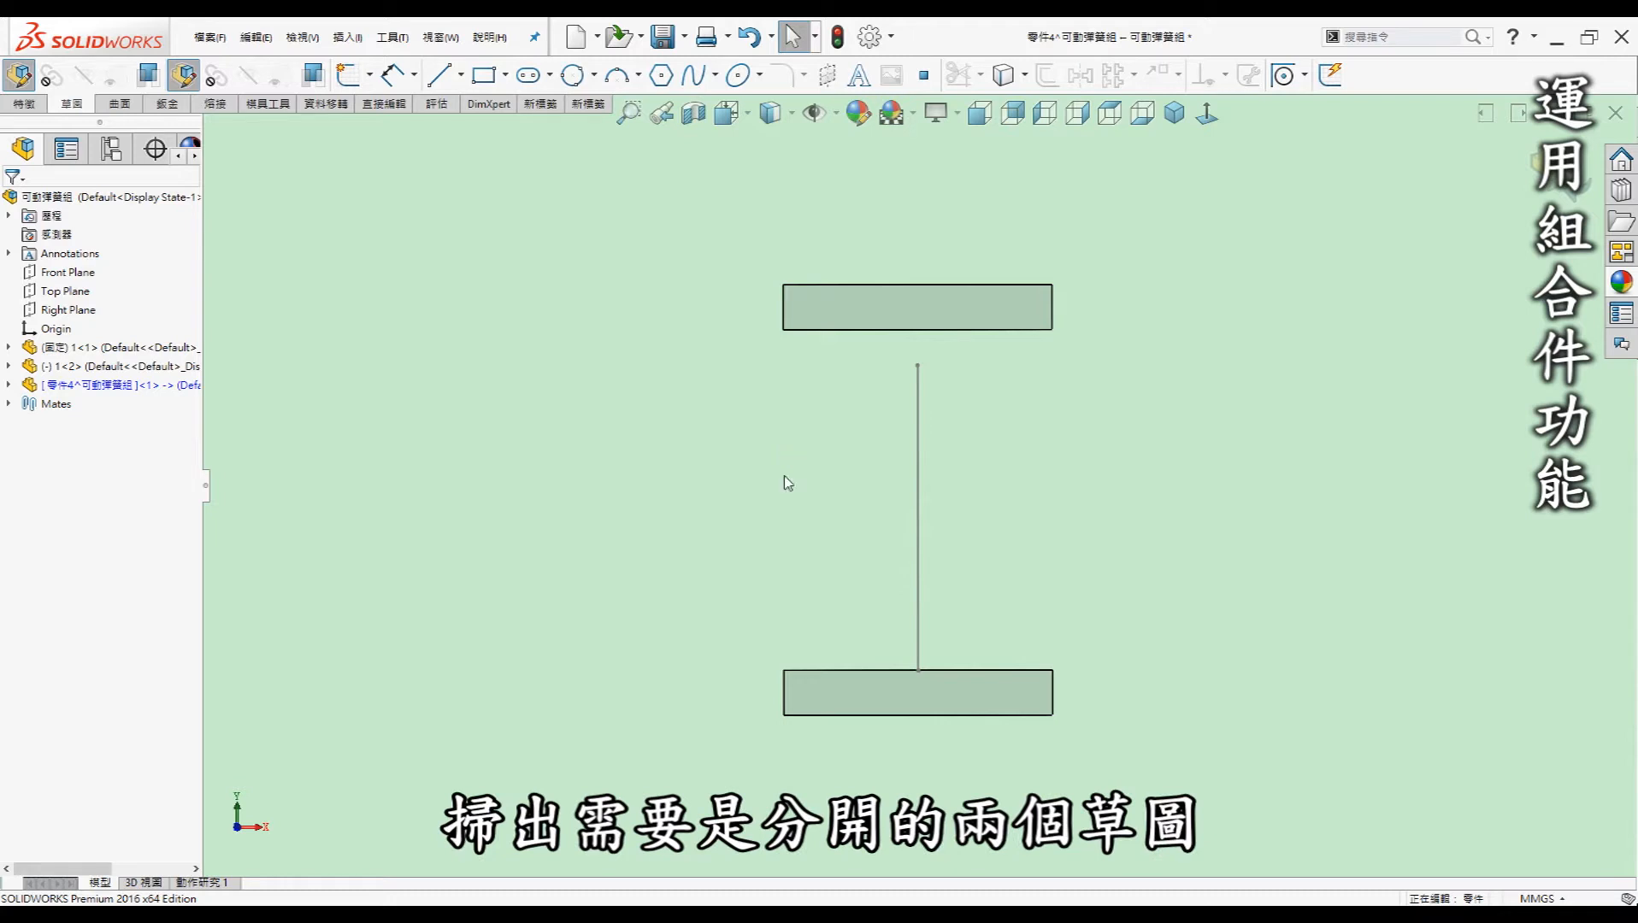
Sketch a circle about 8.4 mm in diameter on the new part's Front Plane, beside the line and just above the lower plate
click(8, 385)
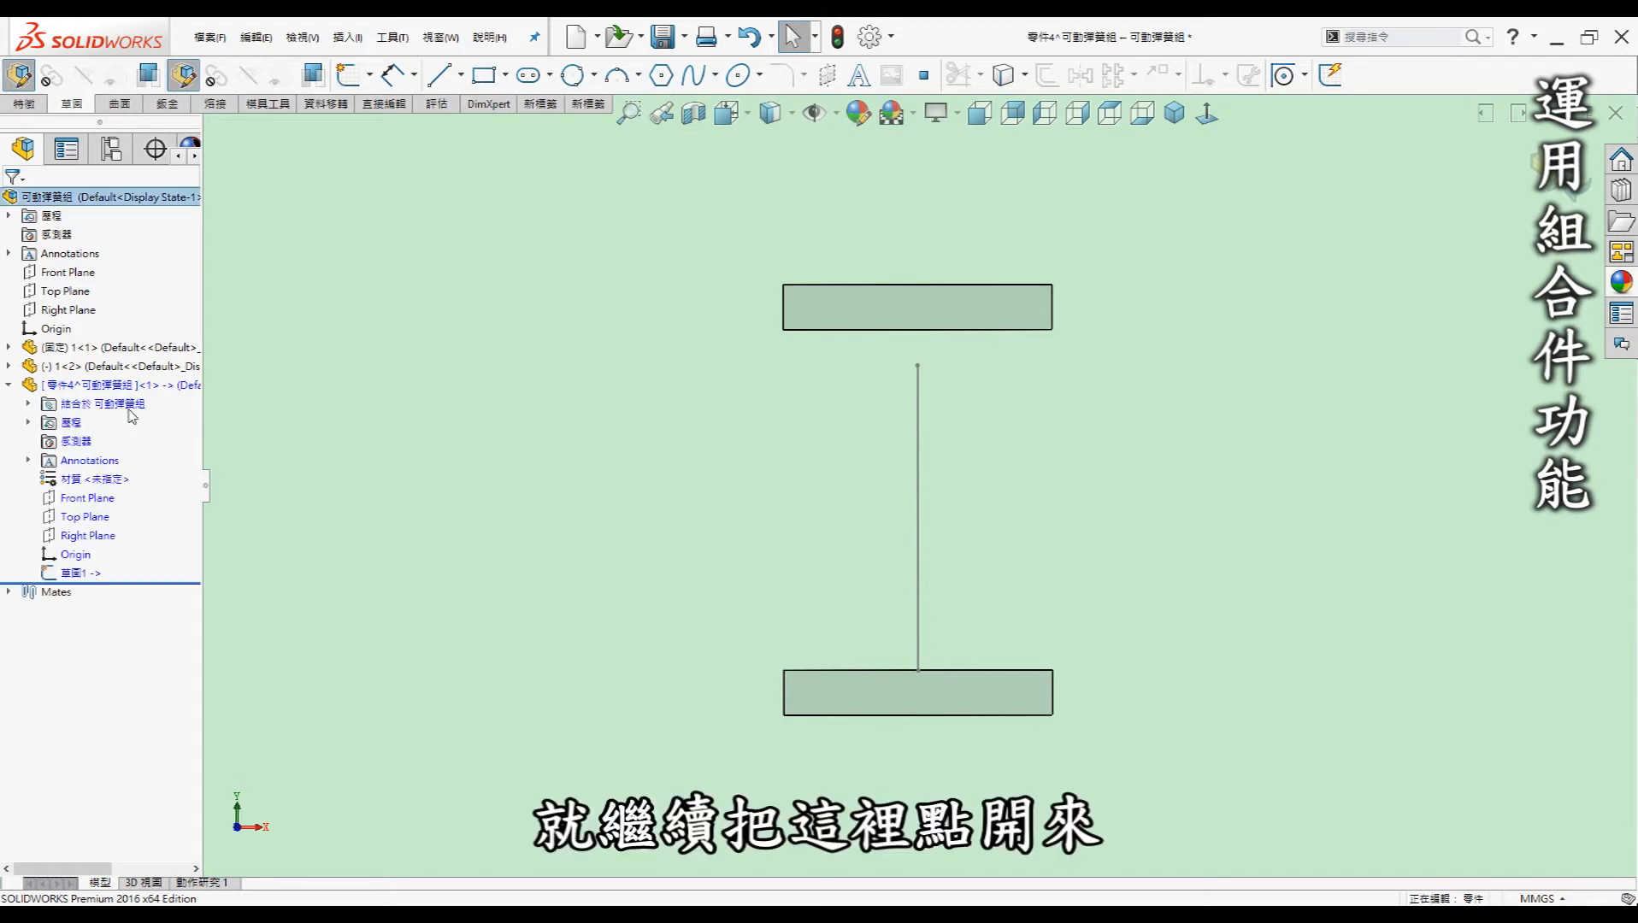
click(78, 501)
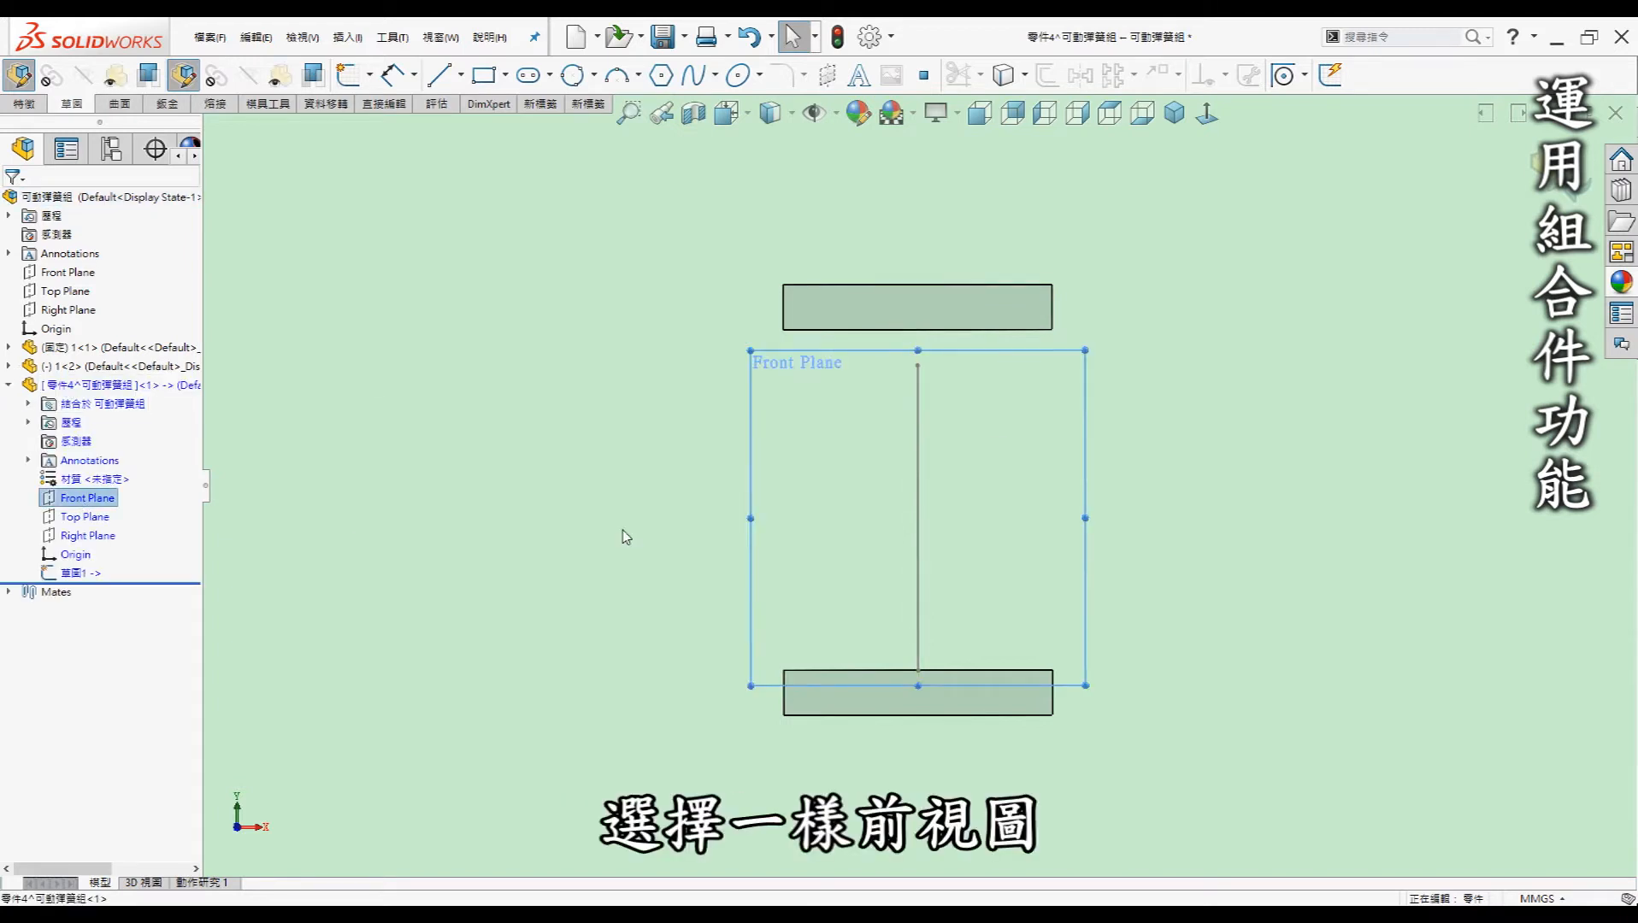
key(s)
key(c)
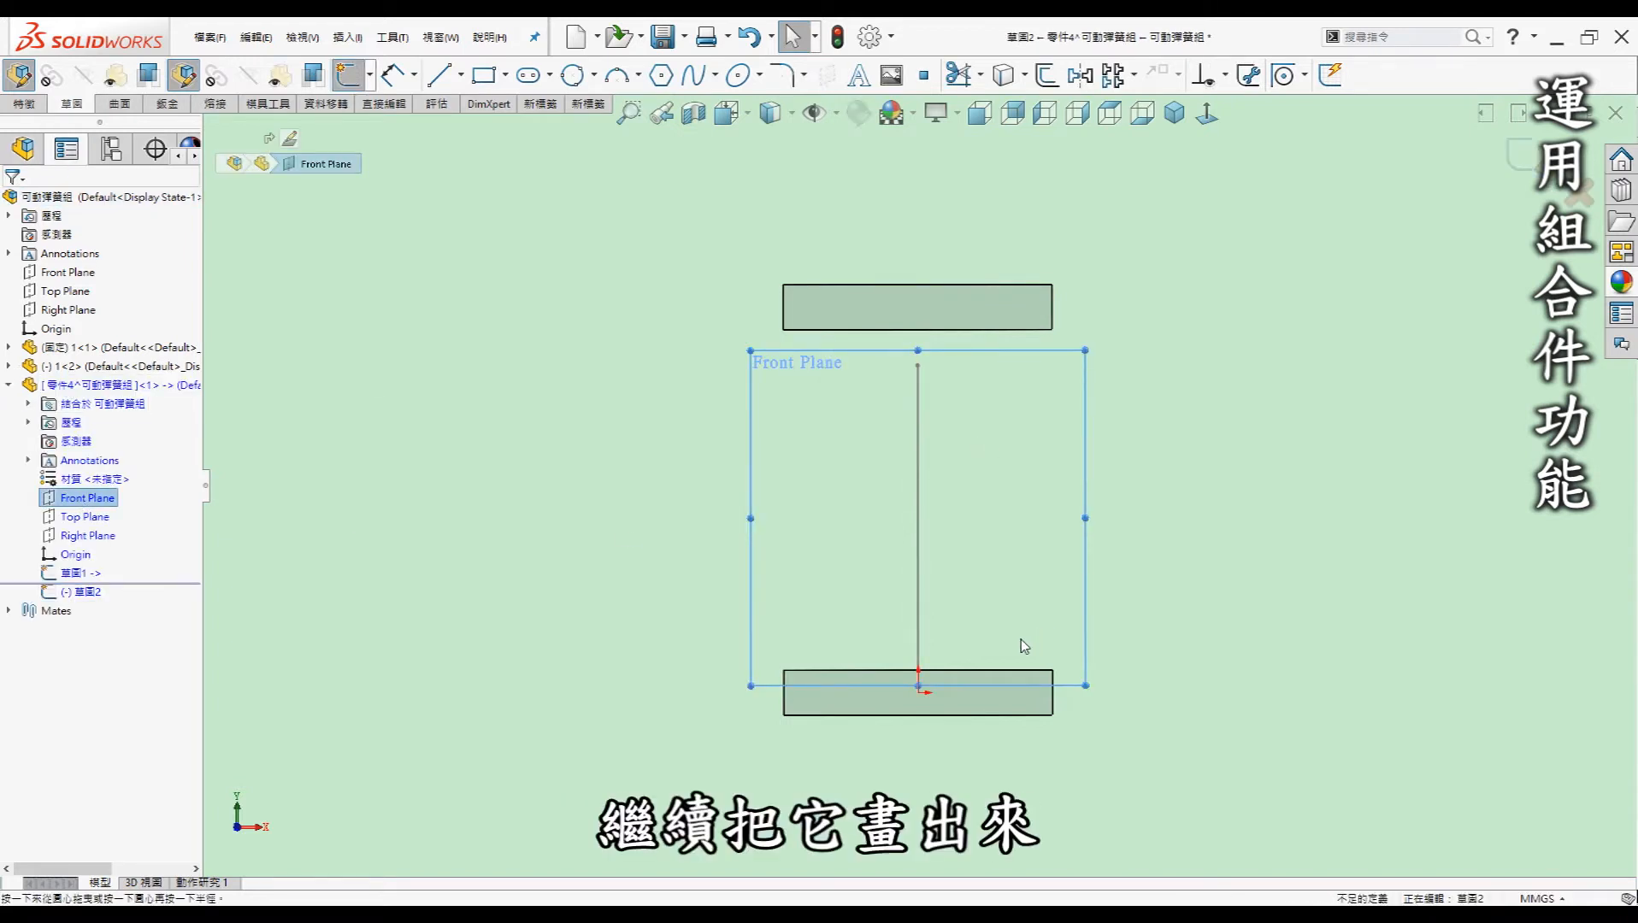
click(1019, 642)
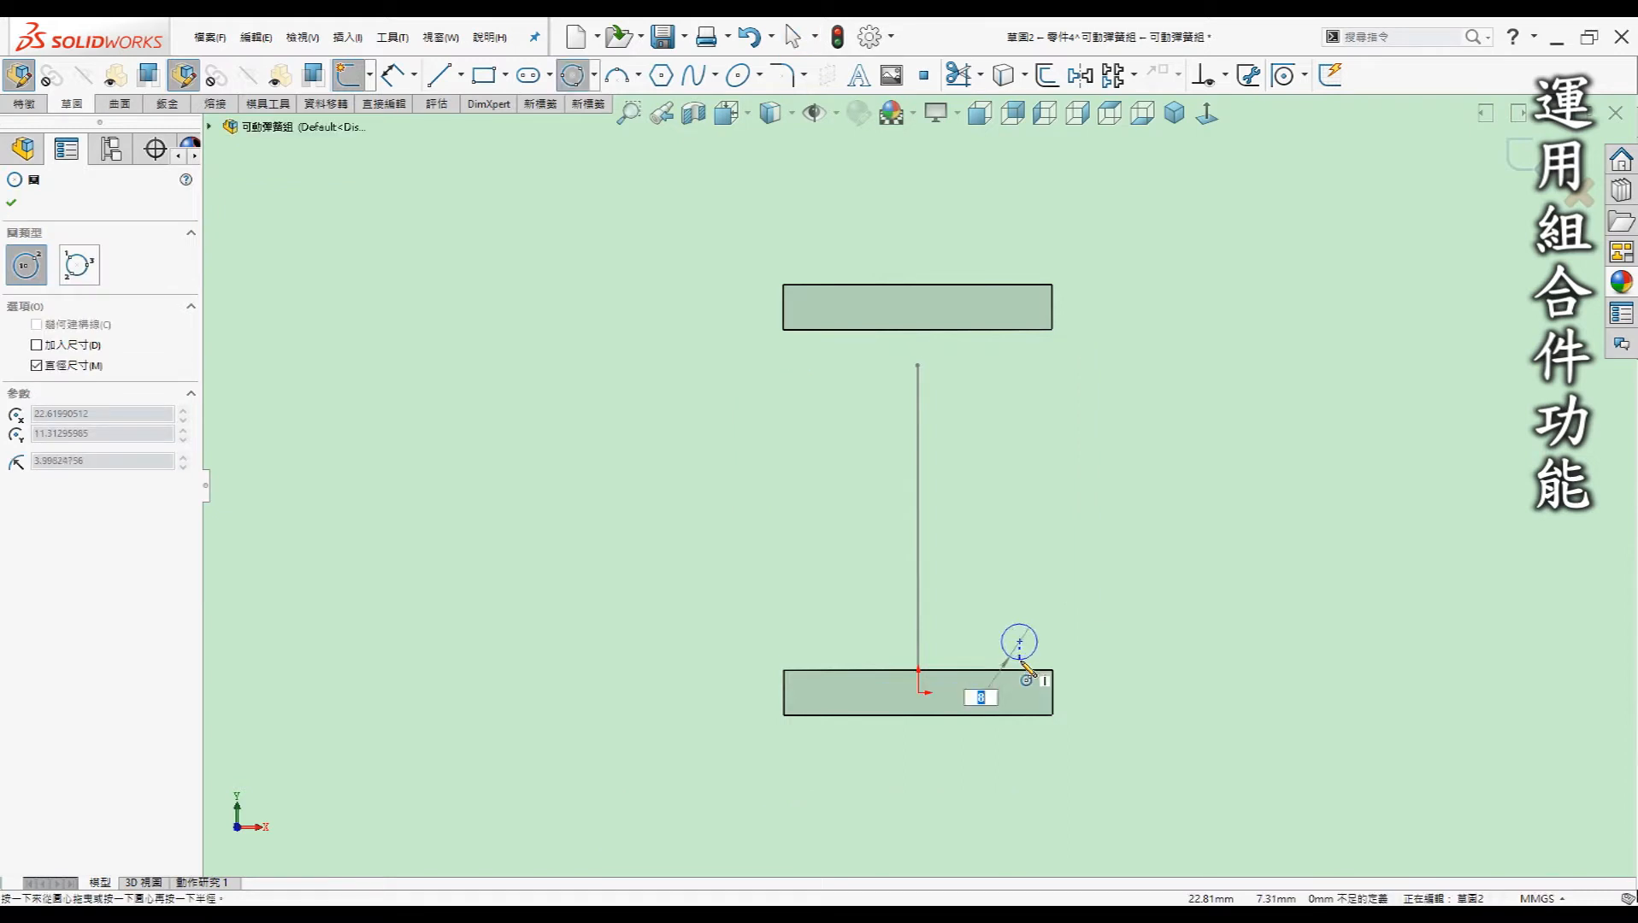
key(Escape)
Set the circle's diameter to 8 mm
key(d)
click(1039, 641)
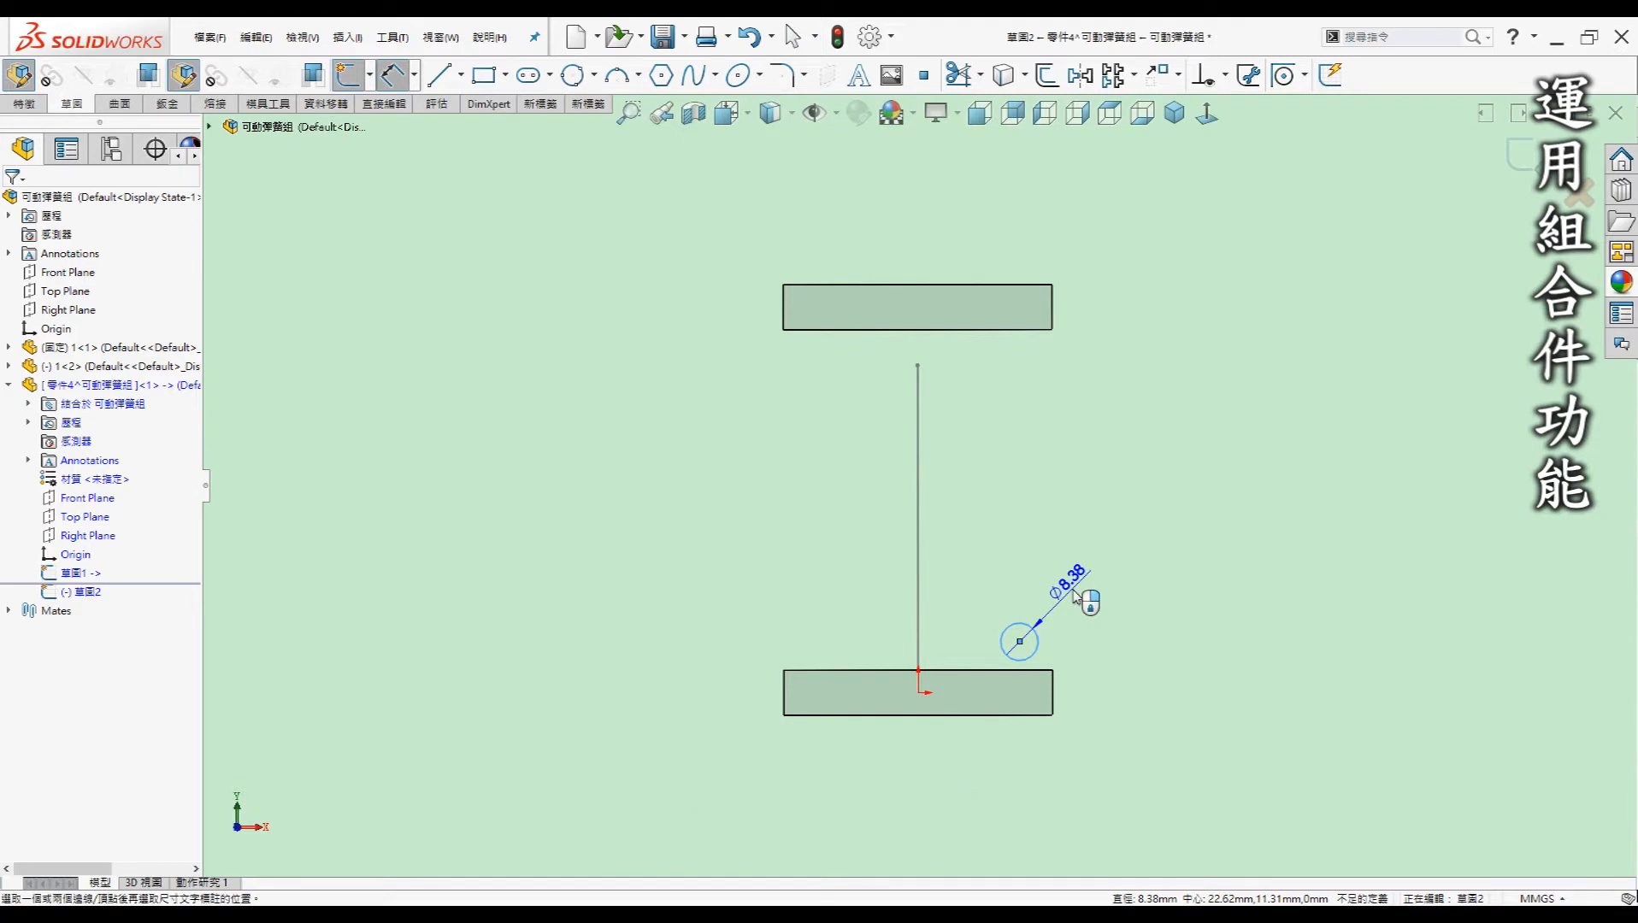
click(1075, 597)
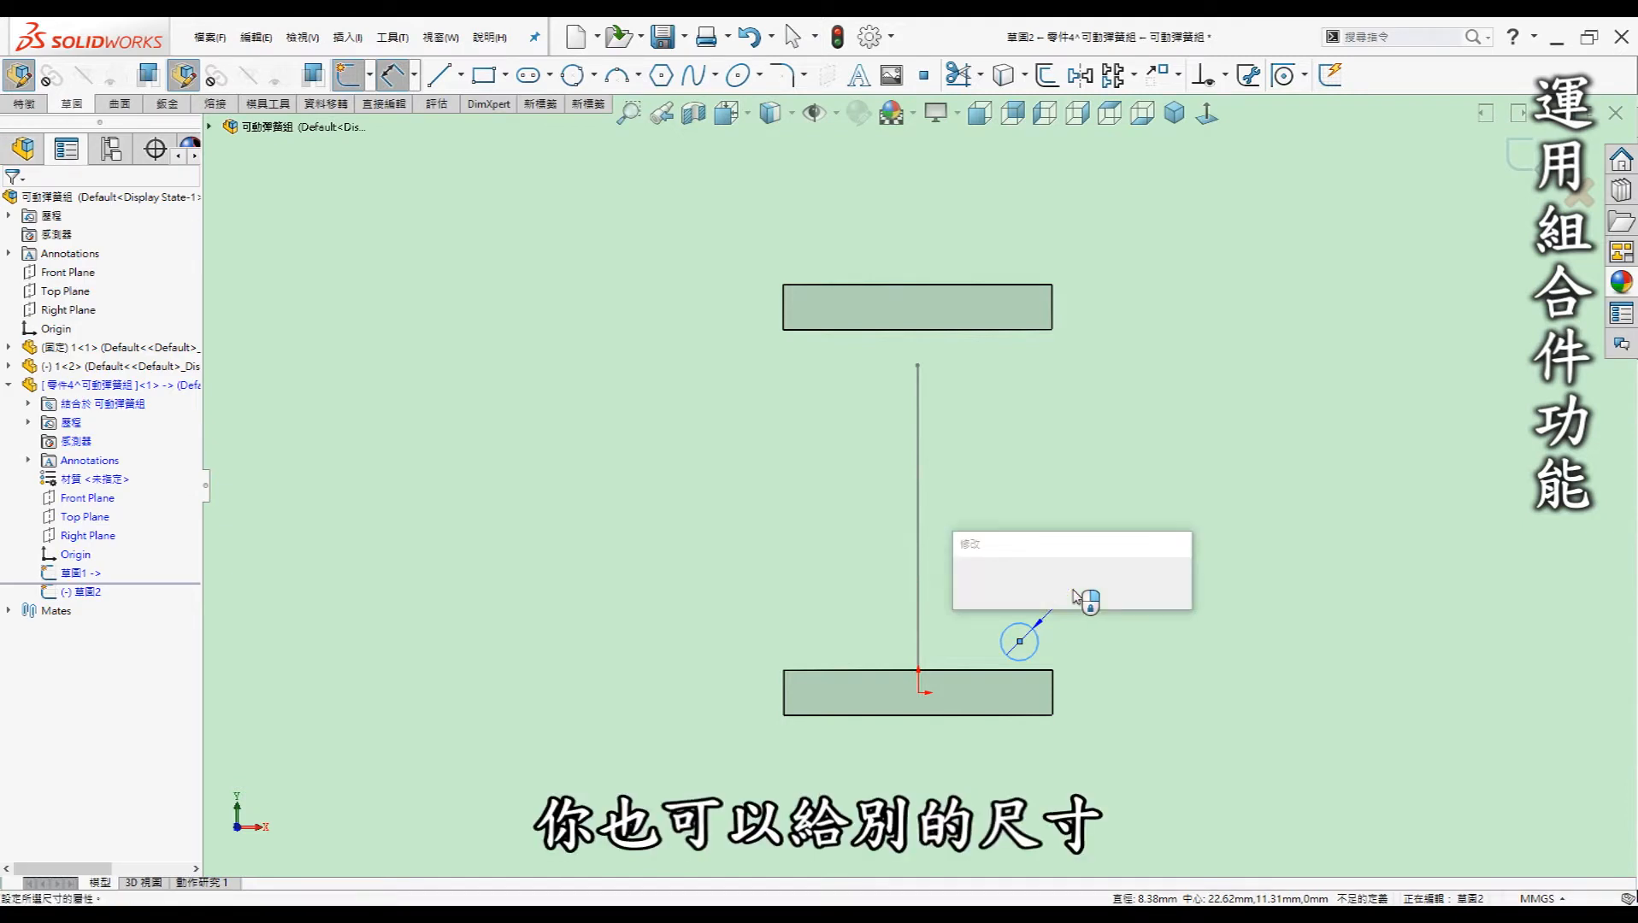
text(8)
key(Return)
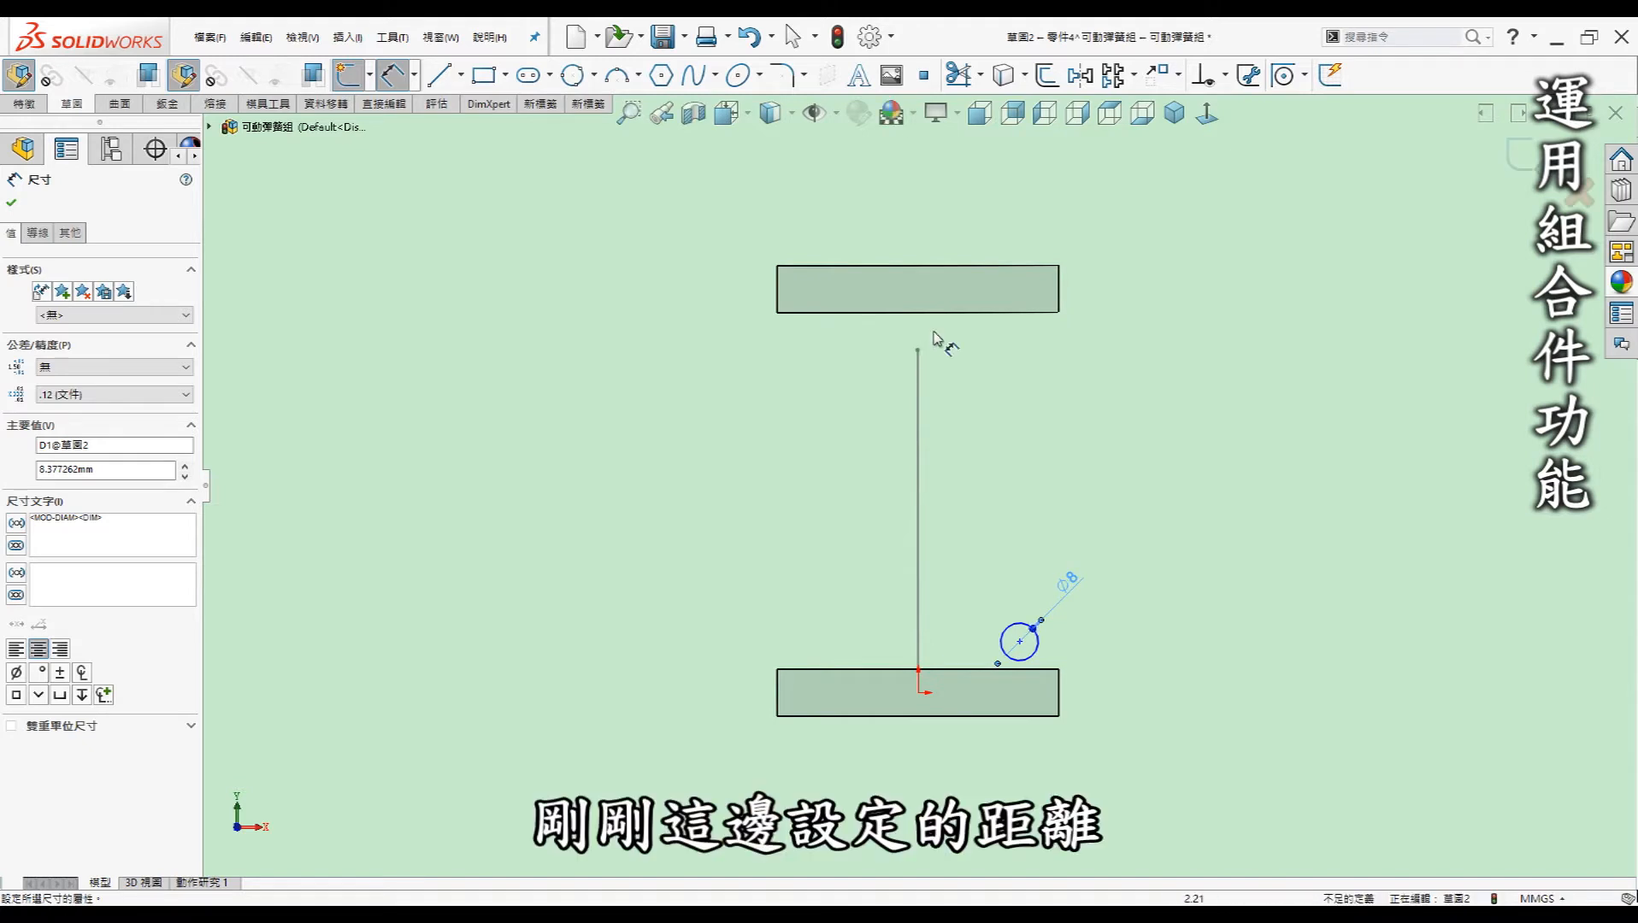
key(Escape)
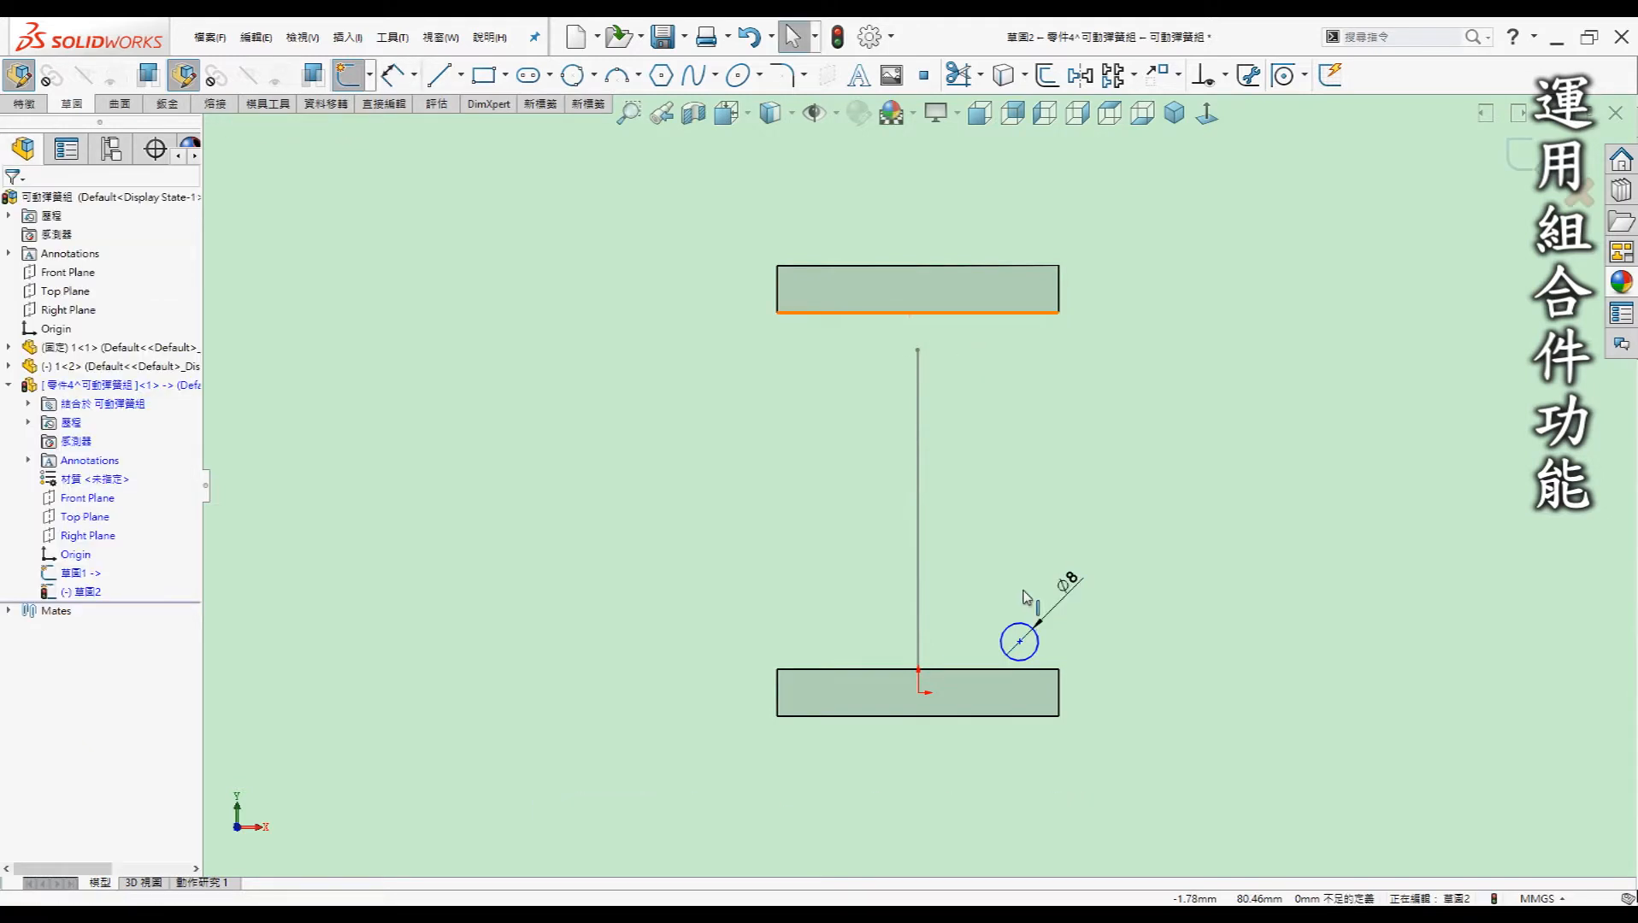
Make the circle tangent to the top edge of the lower plate
click(1021, 664)
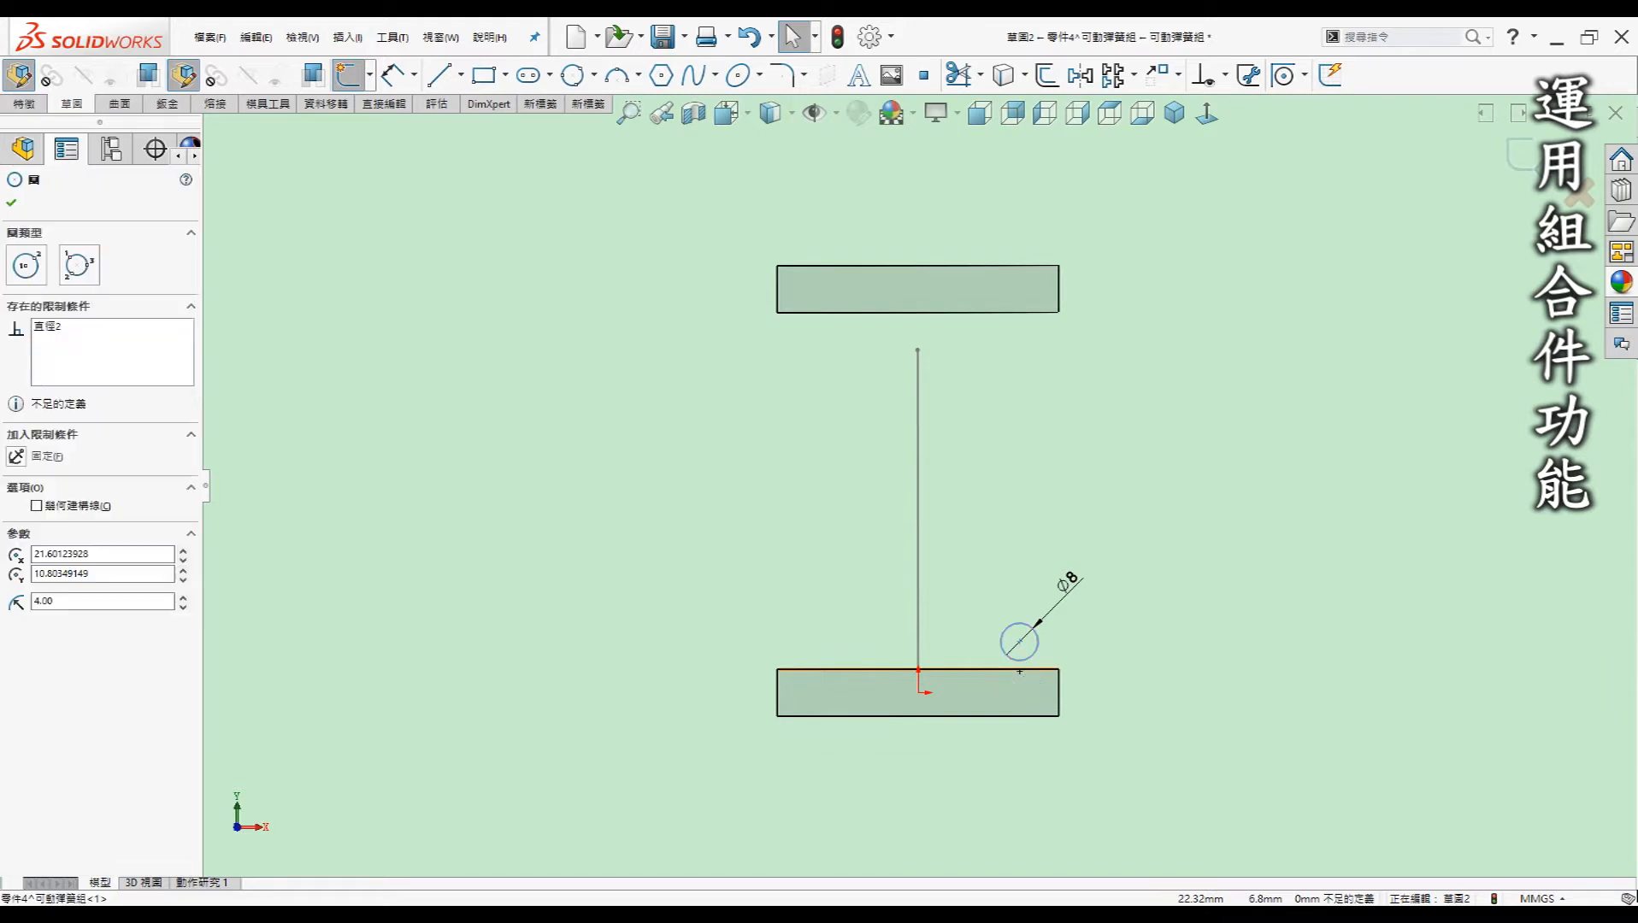
ctrl+click(993, 671)
key(a)
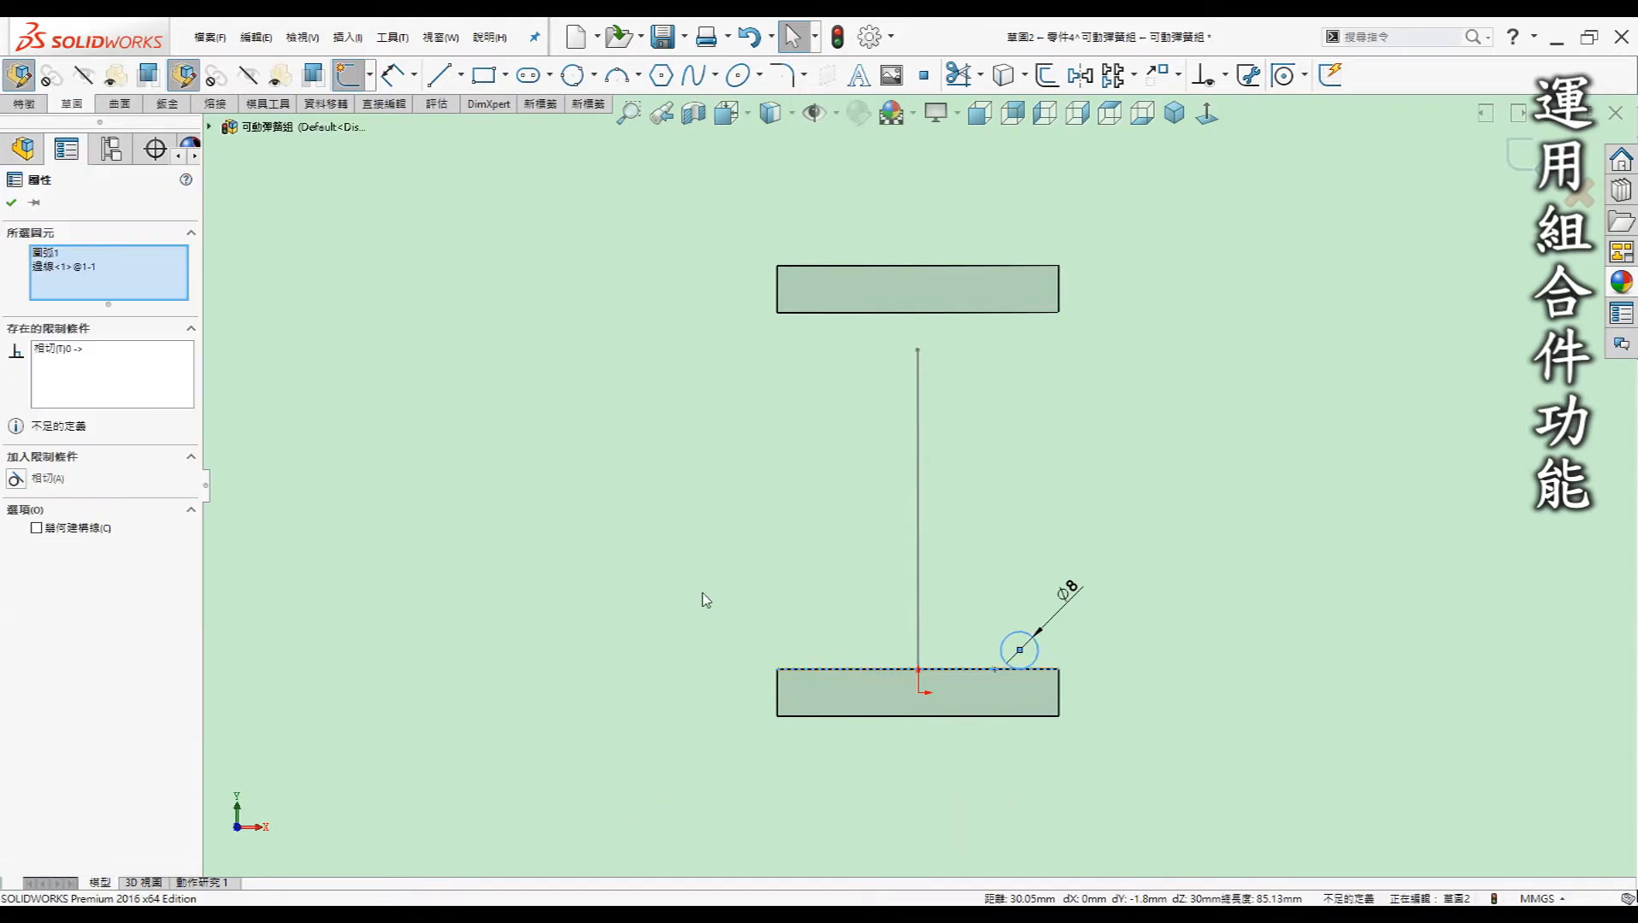
Dimension the circle's centre 20 mm horizontally from the vertical path line and exit the profile sketch
click(894, 583)
key(d)
click(1006, 635)
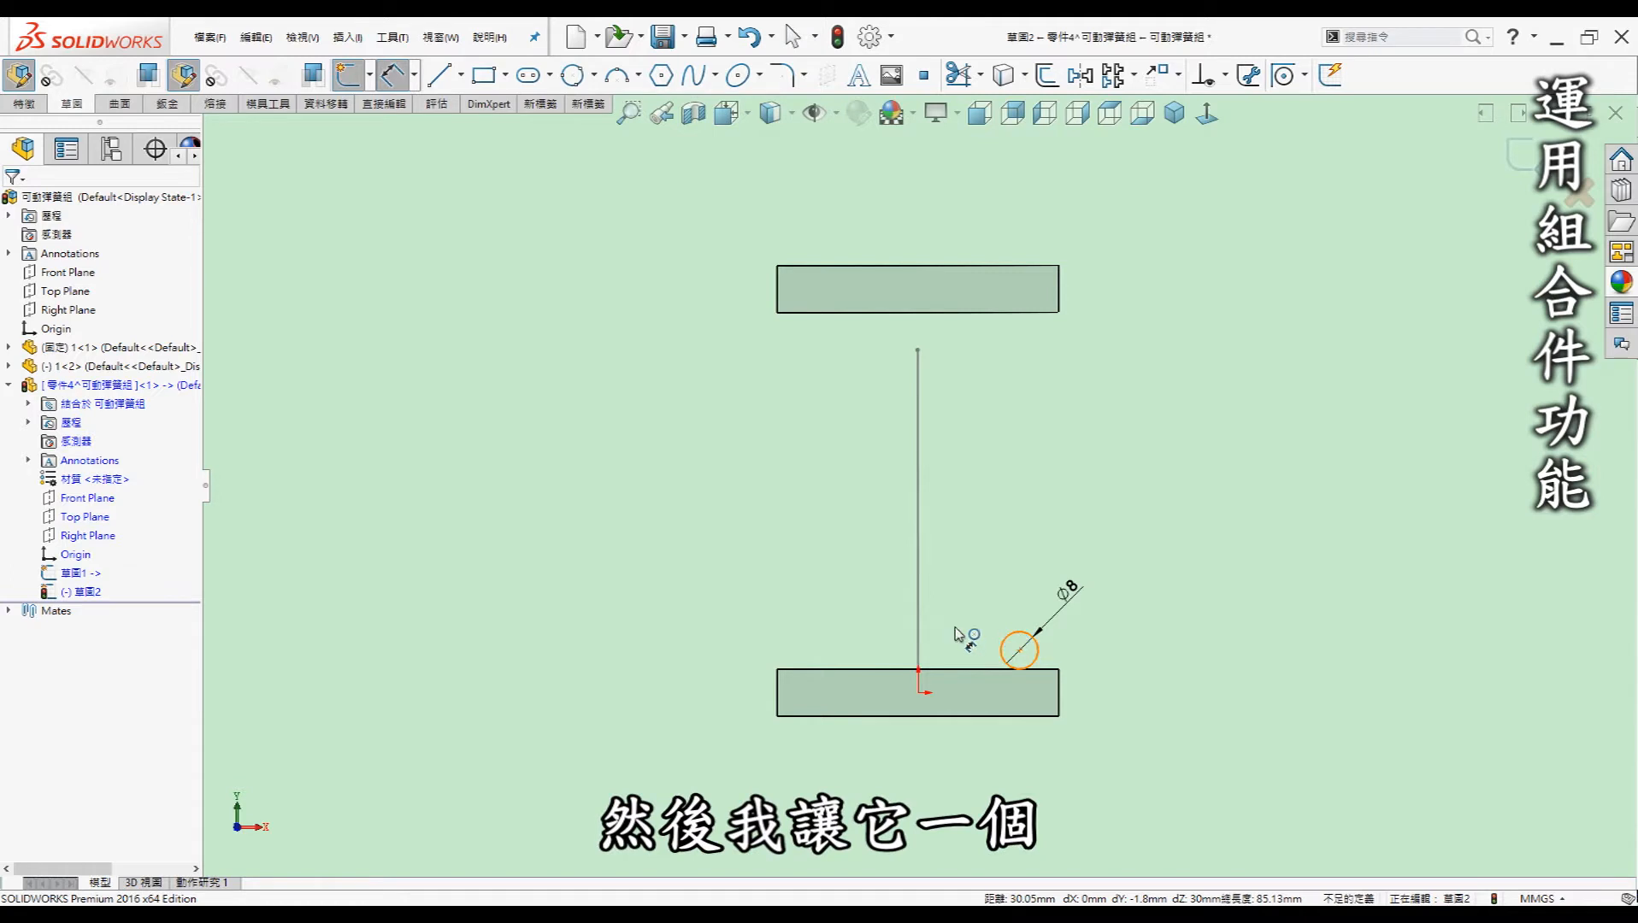
click(918, 654)
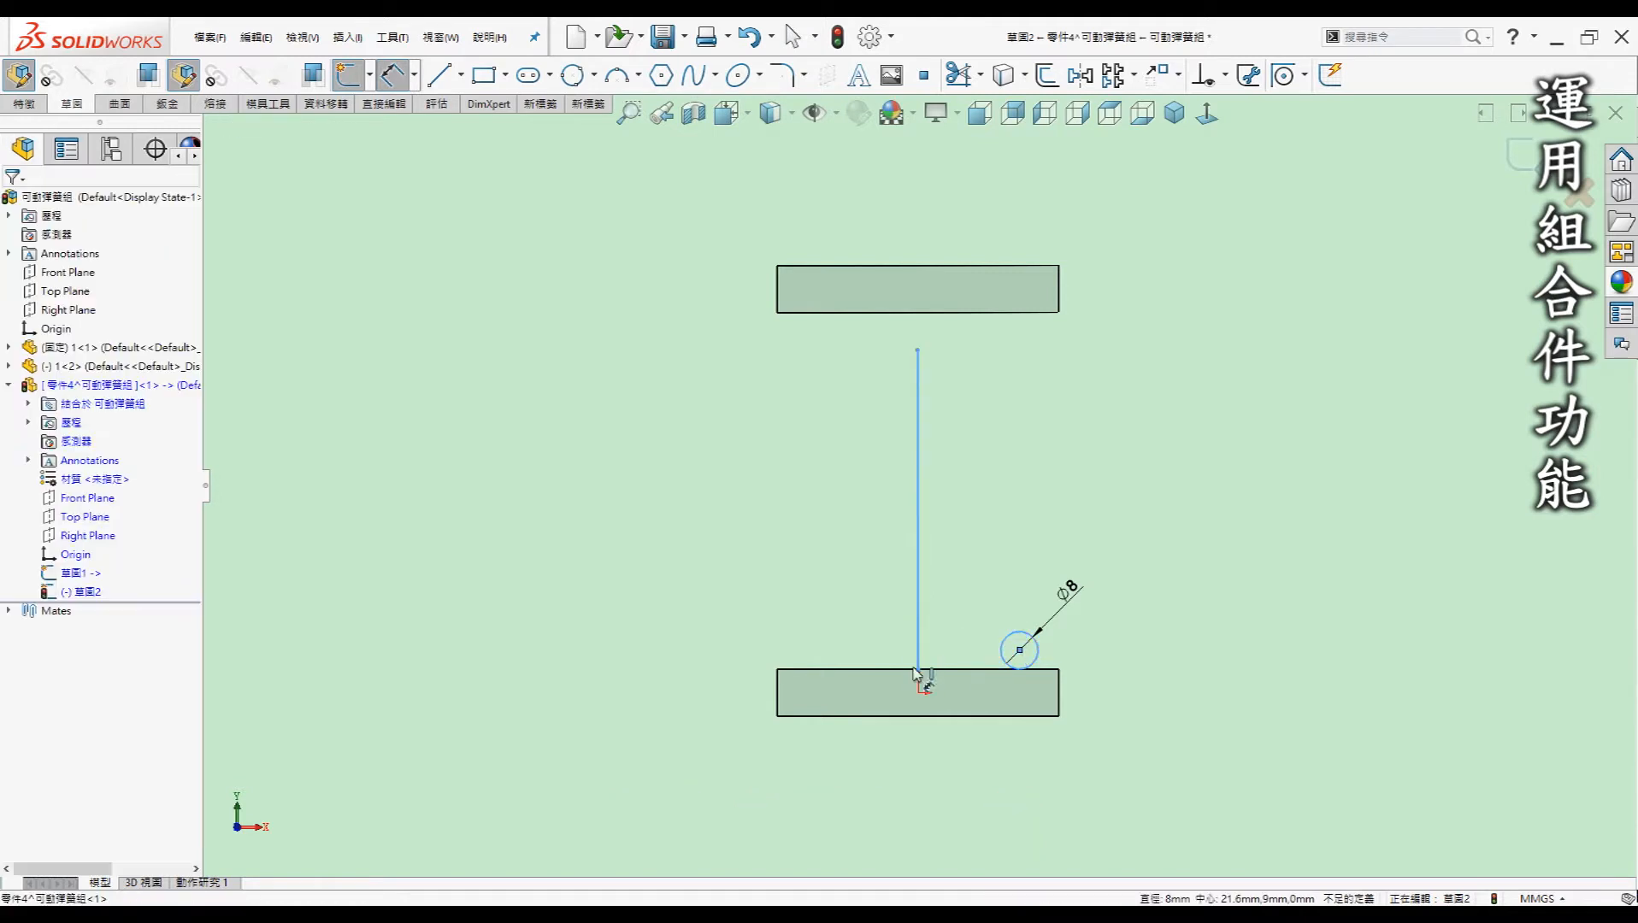
click(958, 759)
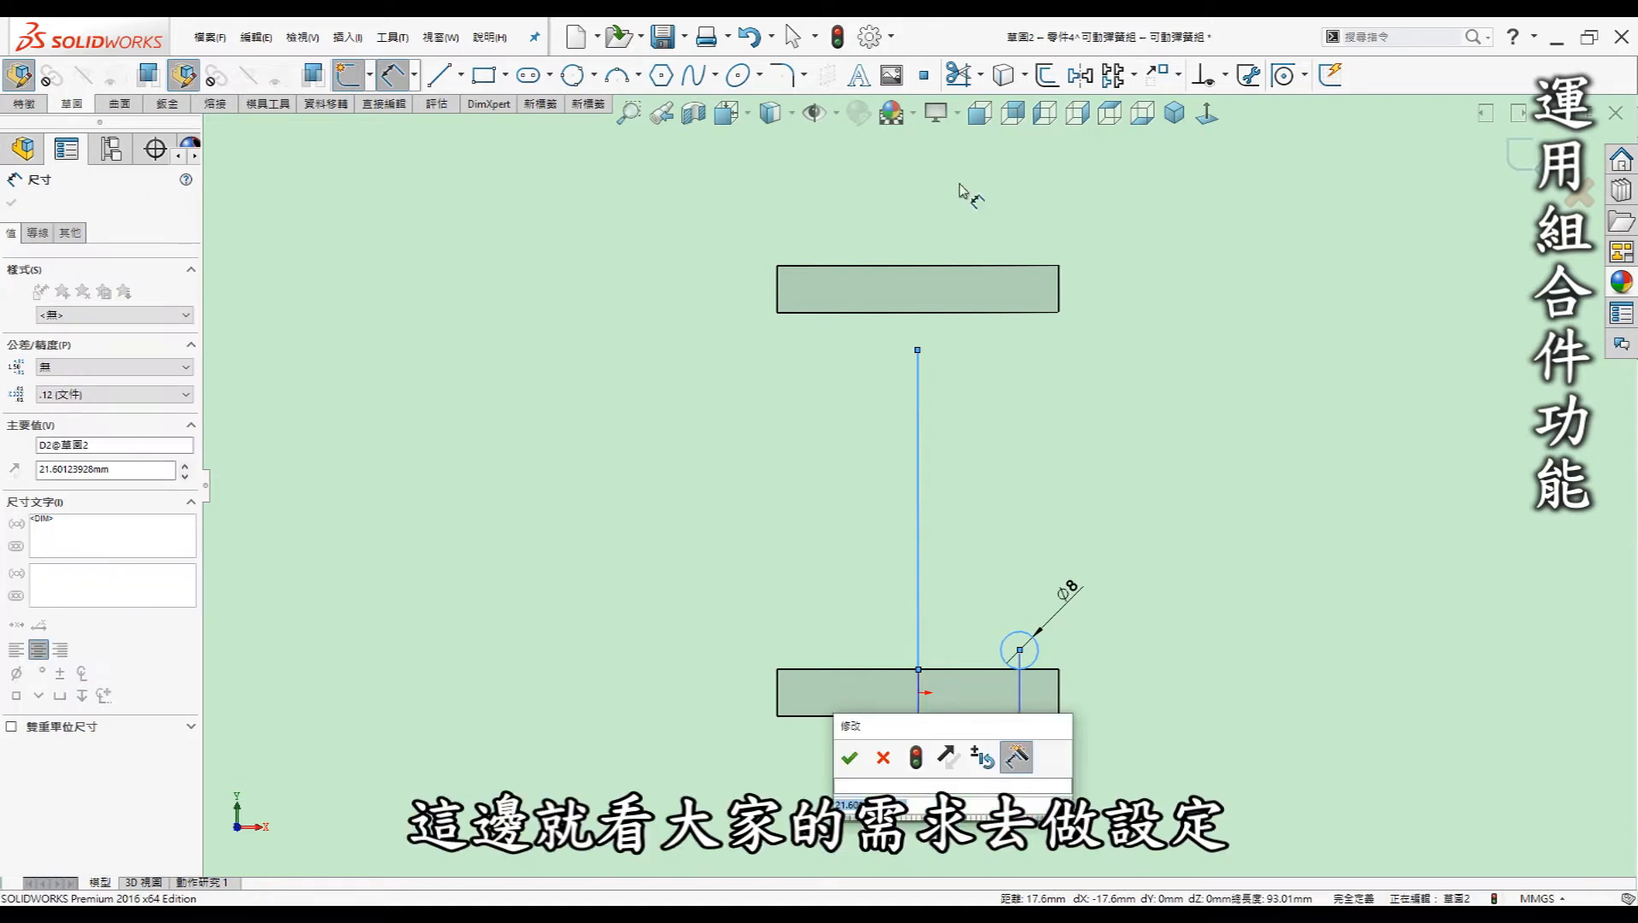
text(20)
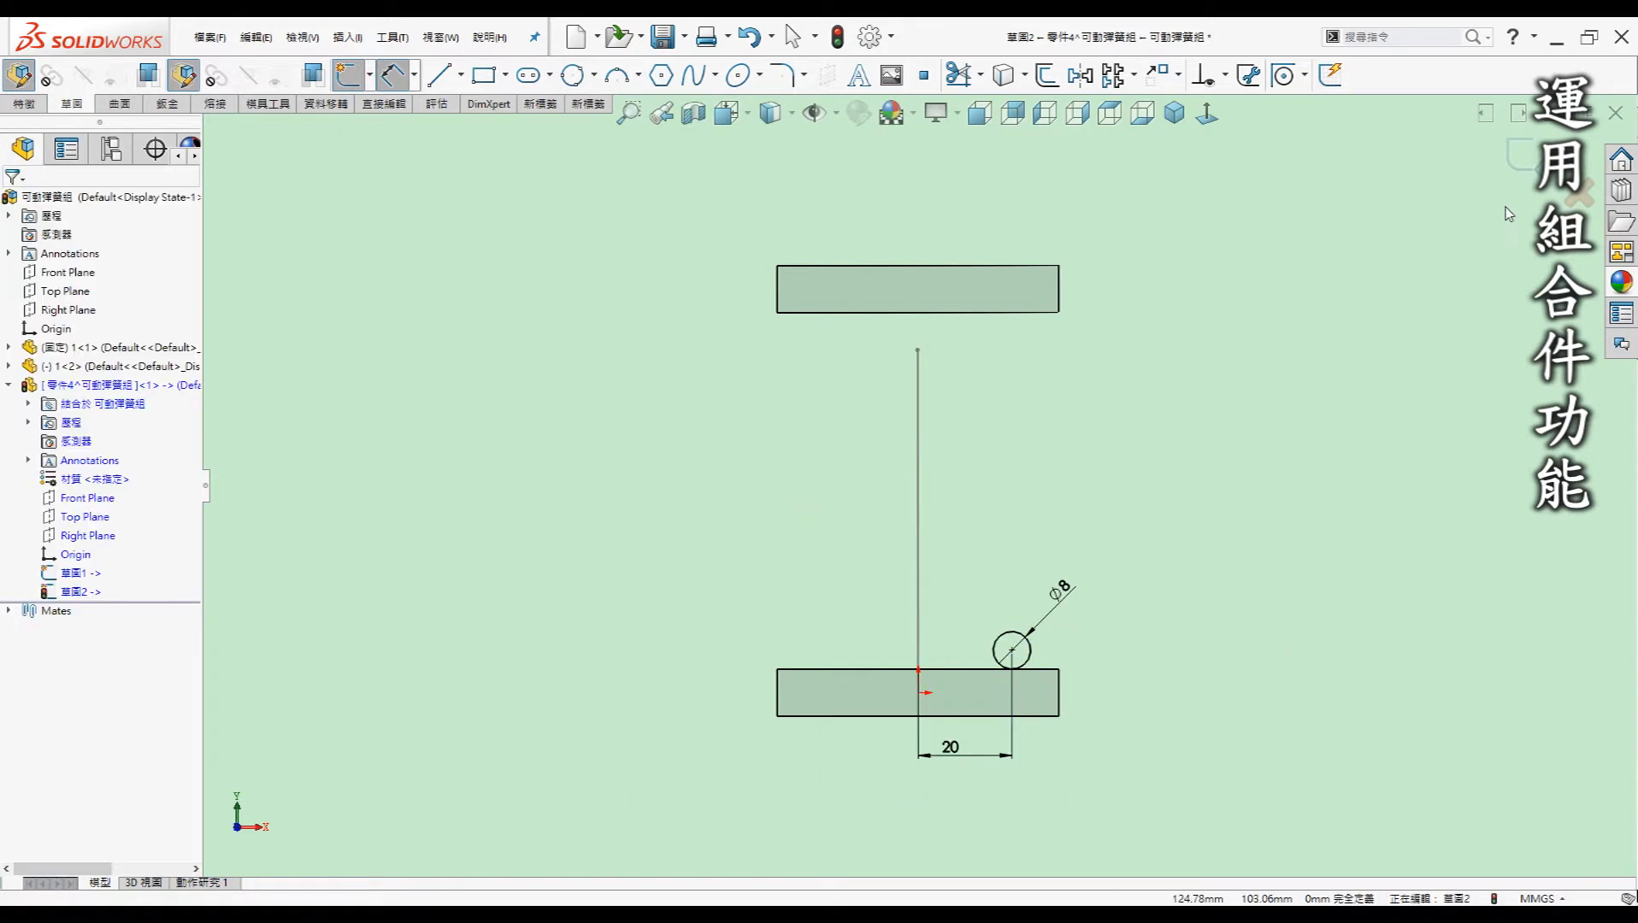
key(Escape)
click(1521, 167)
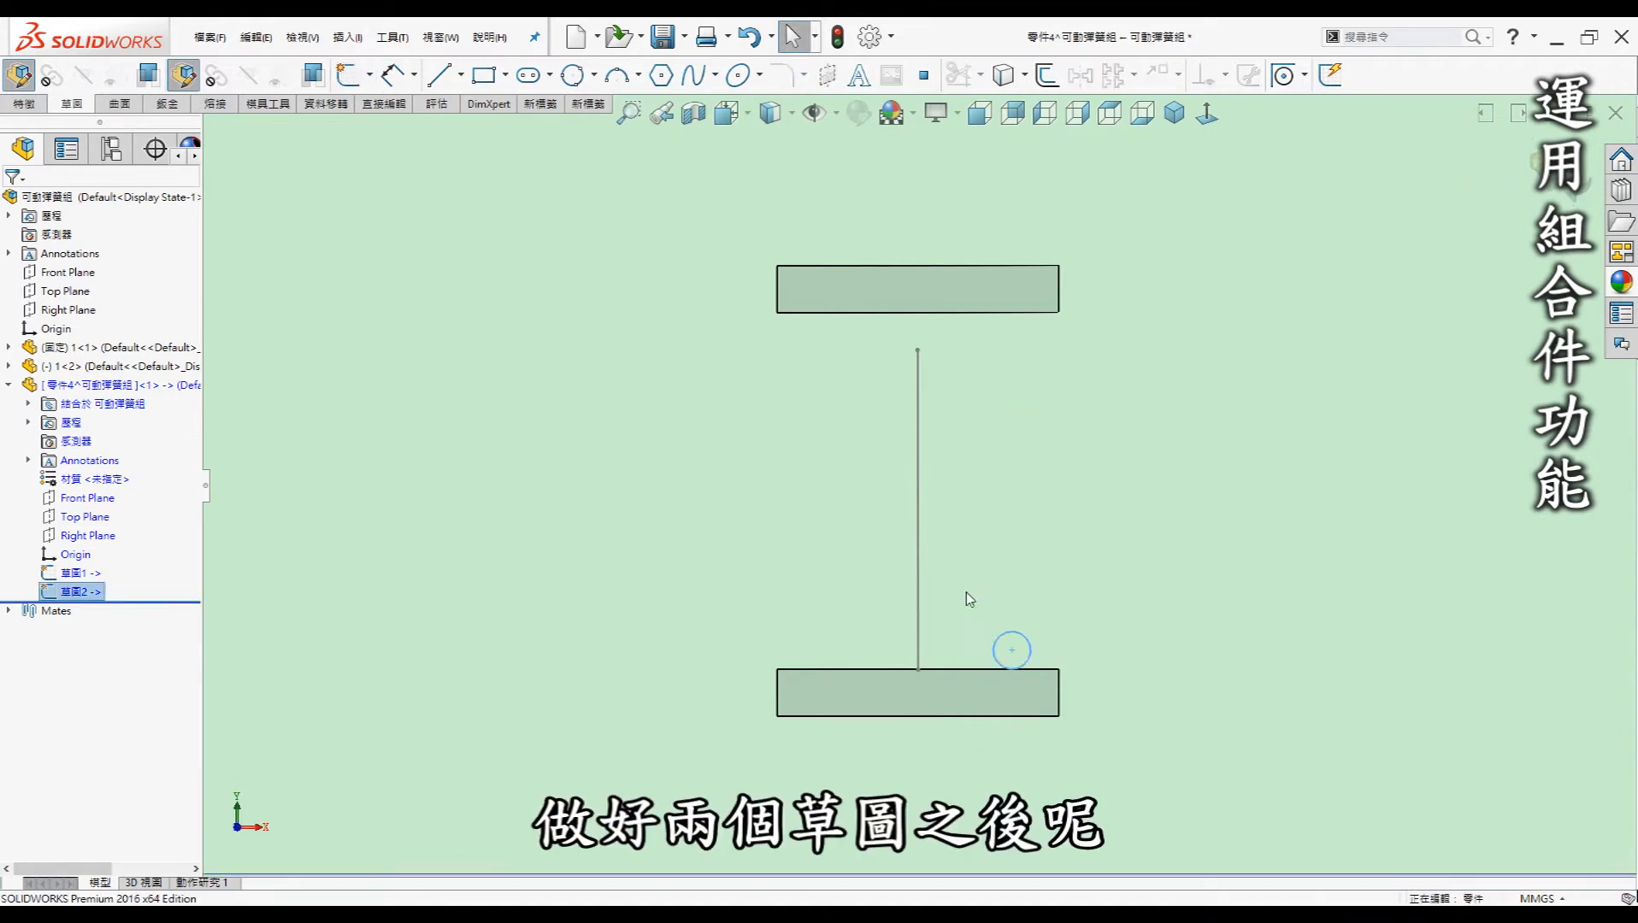
Start a Sweep with the 8 mm circle sketch as the profile and the vertical line sketch as the path
click(742, 473)
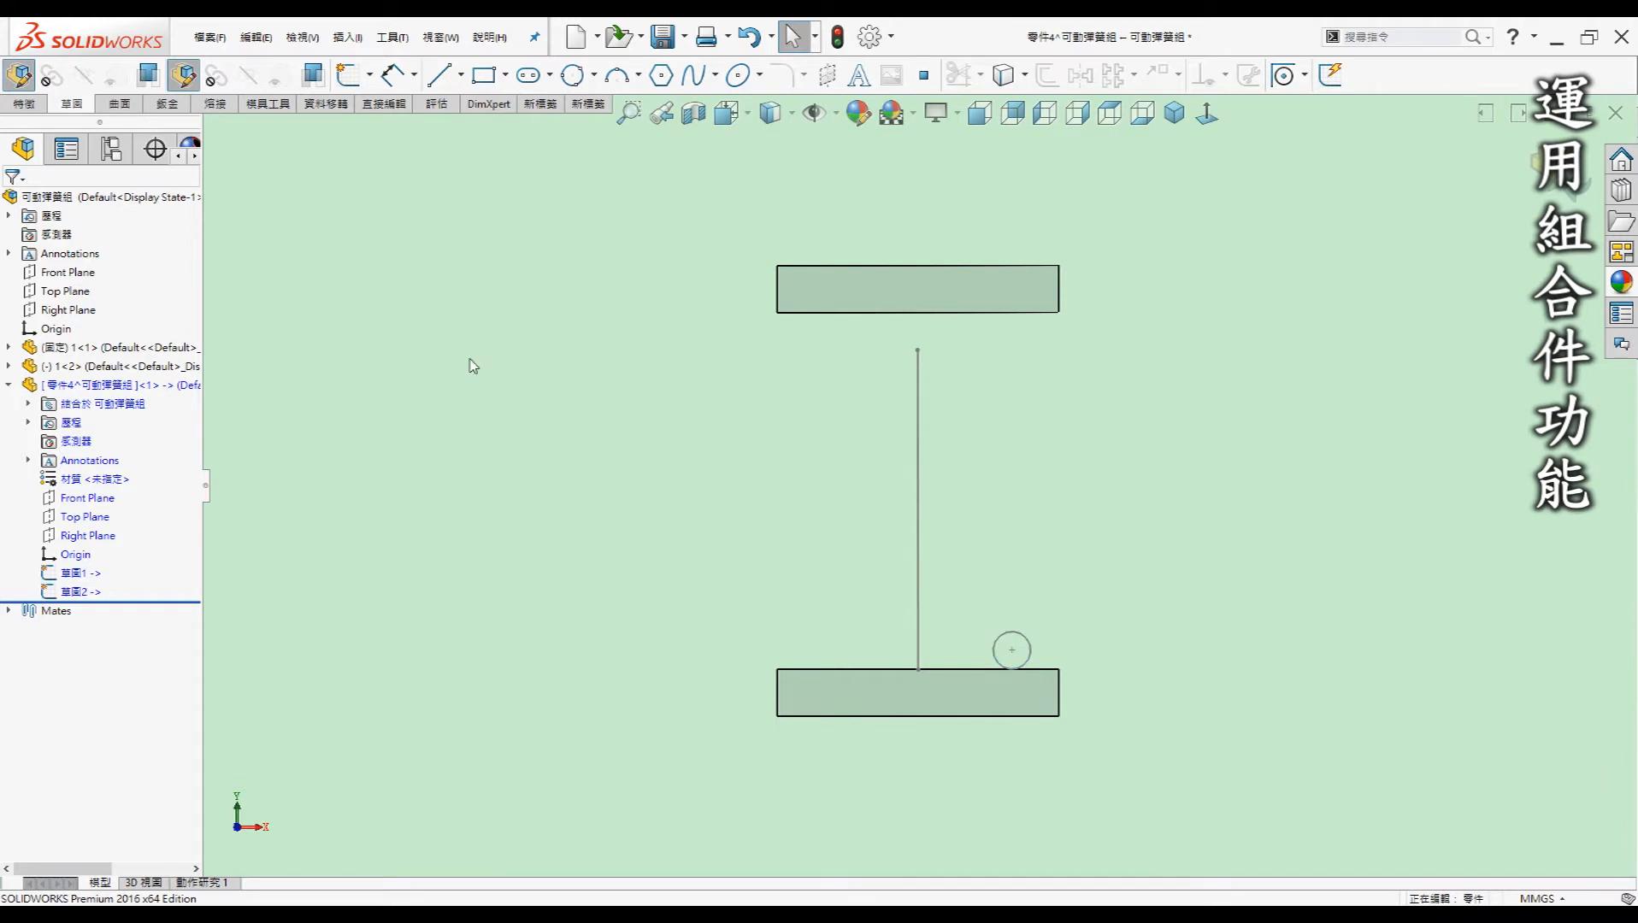
click(27, 104)
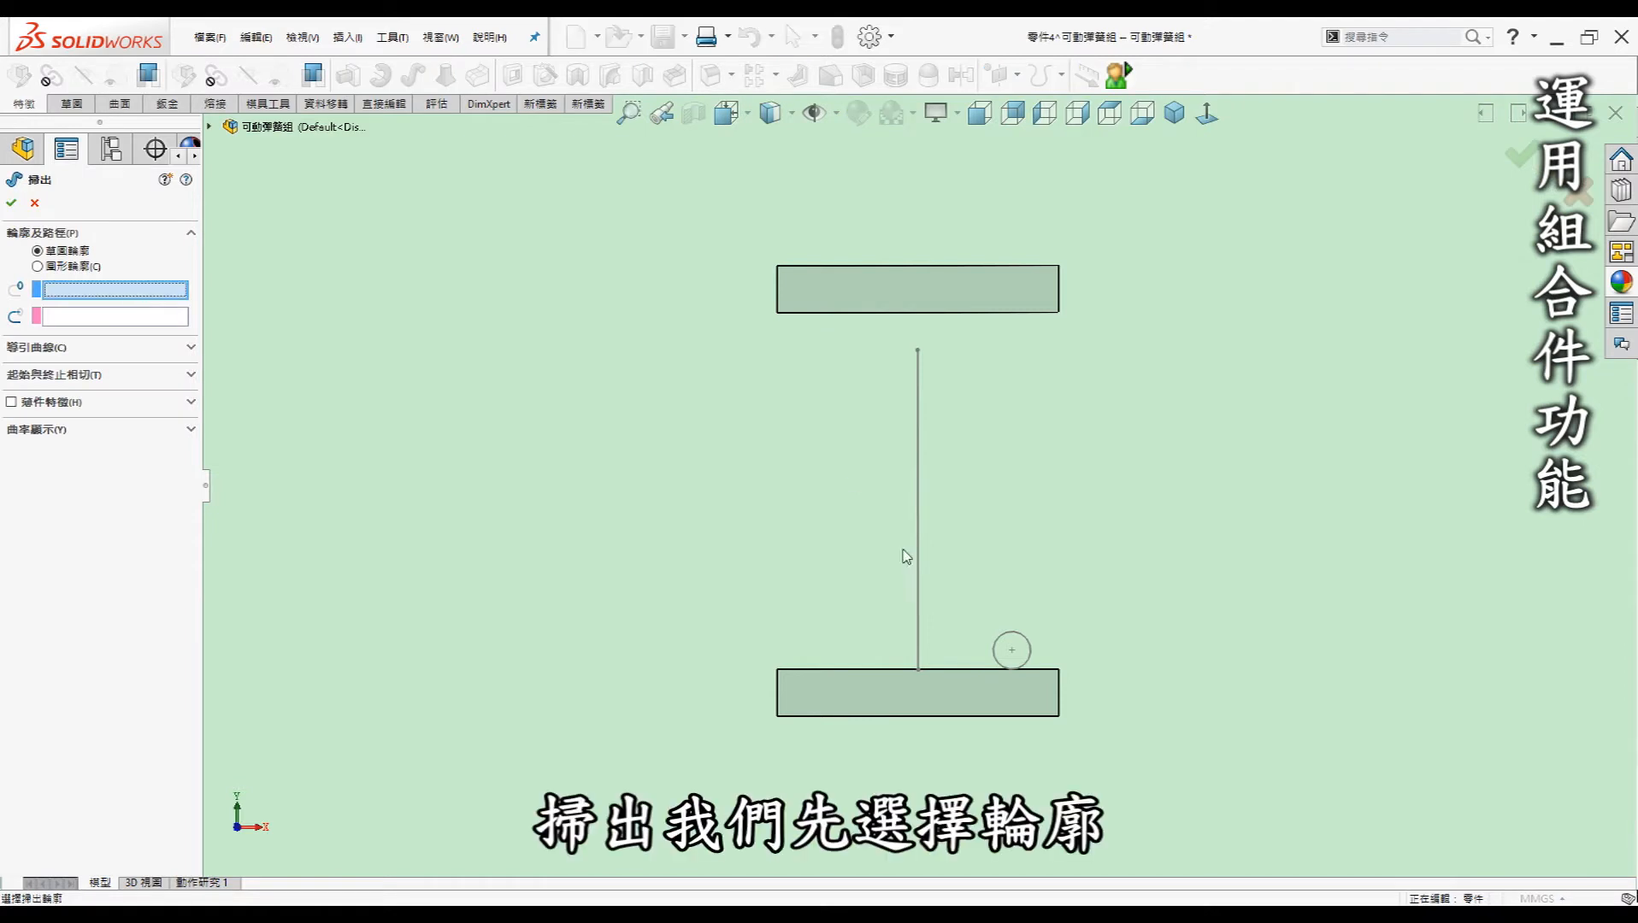
click(917, 469)
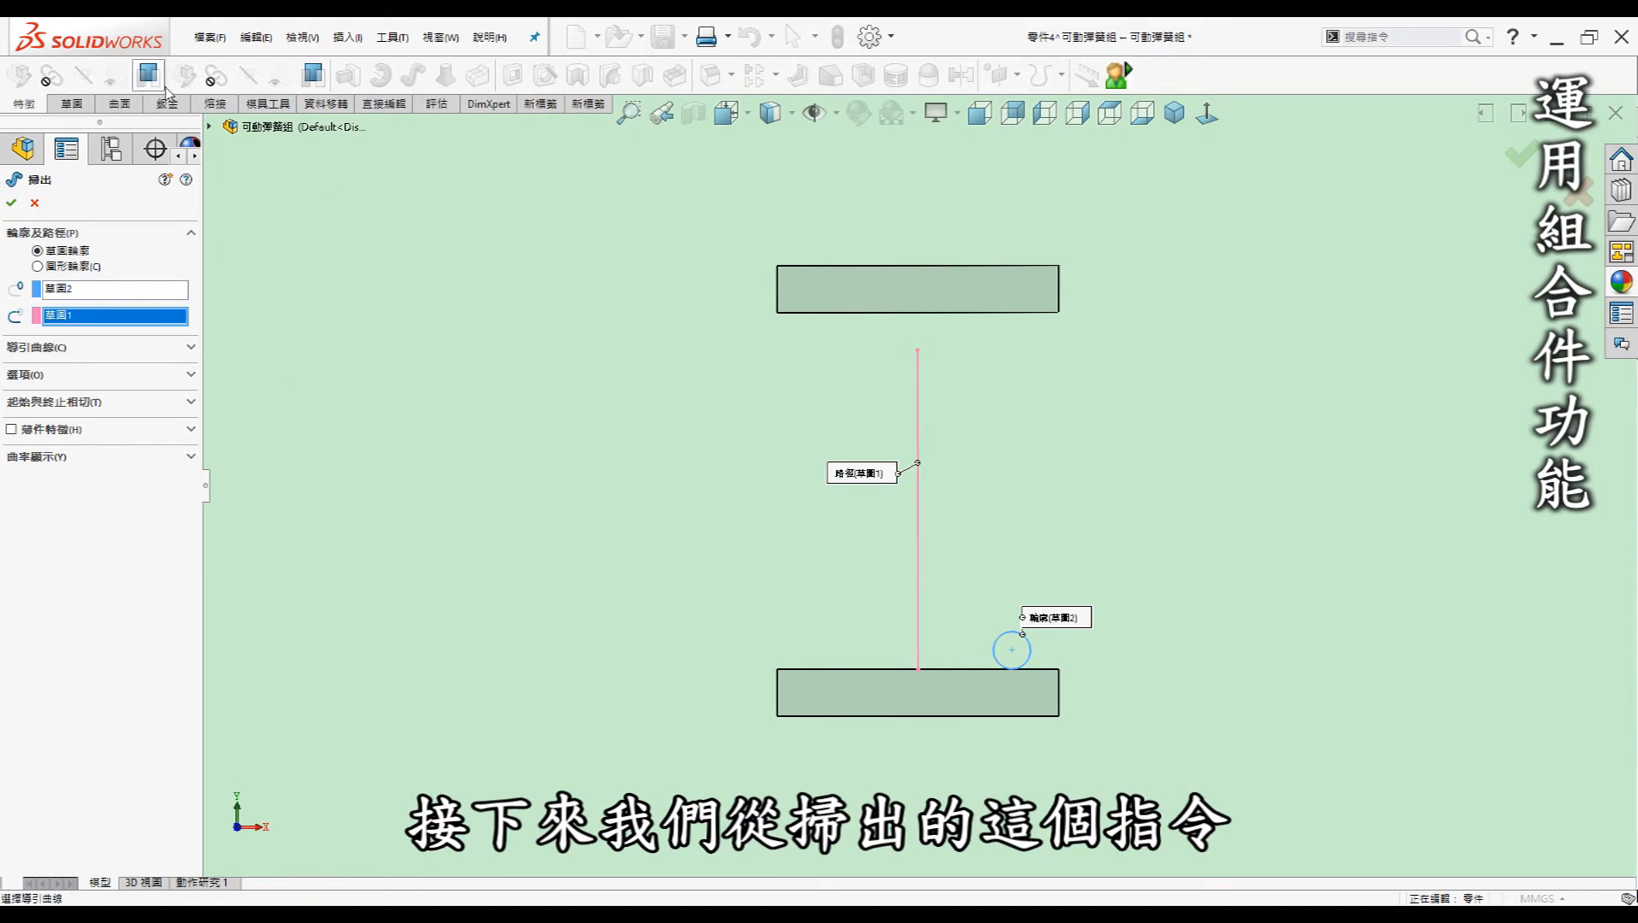
Set the sweep's profile twist to a specified value of 5 revolutions, create the spring and leave part editing
click(43, 378)
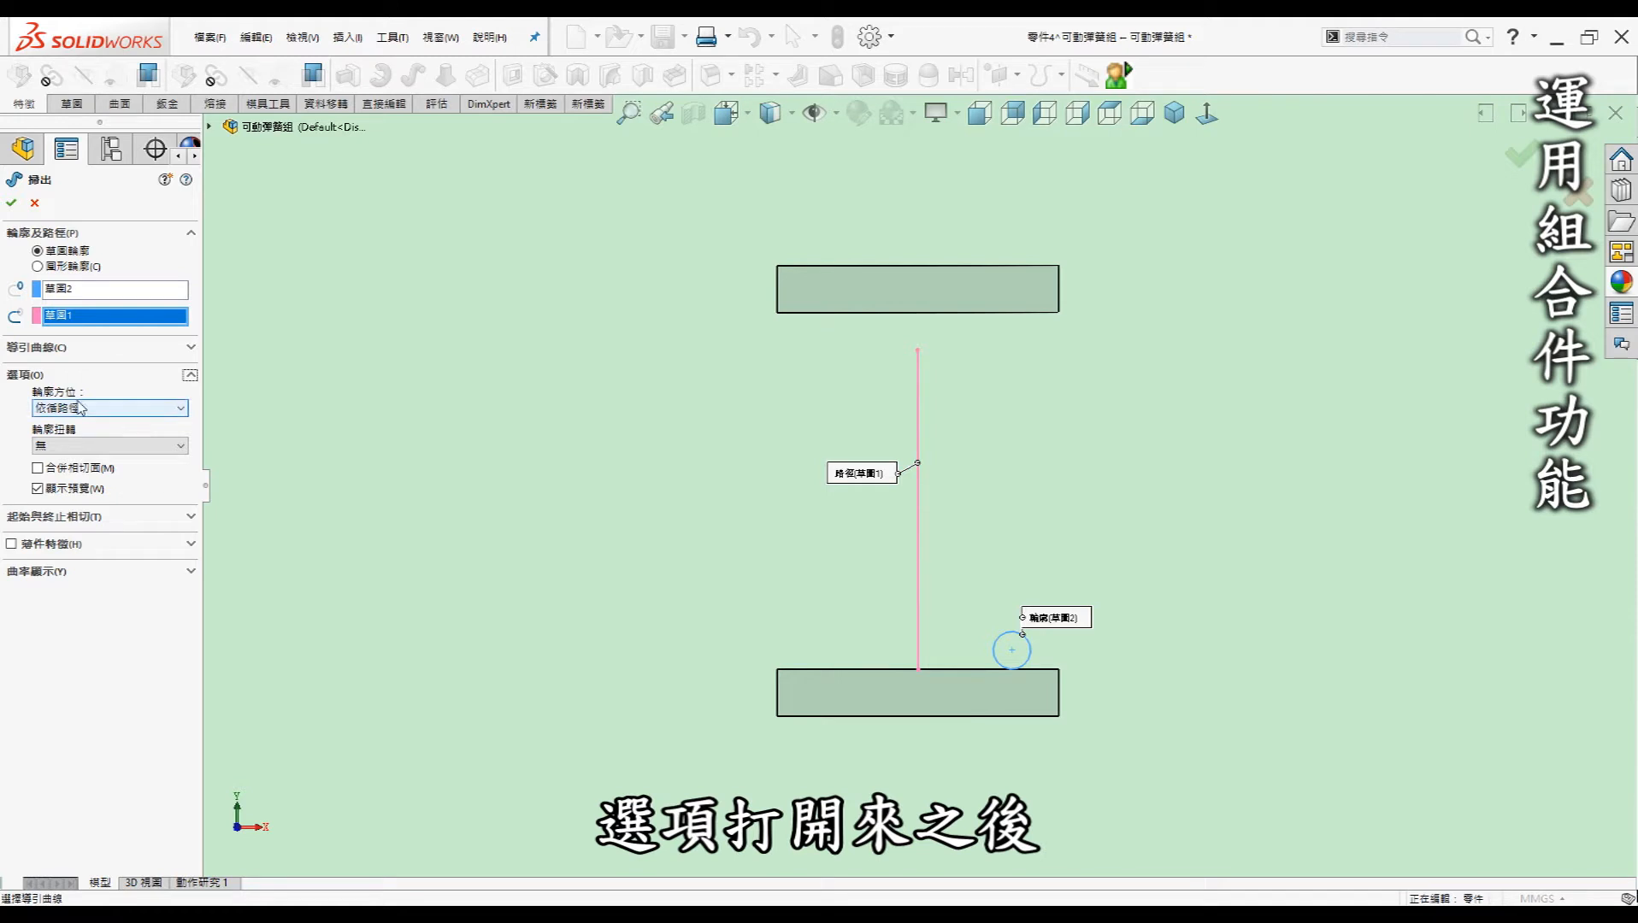
click(96, 445)
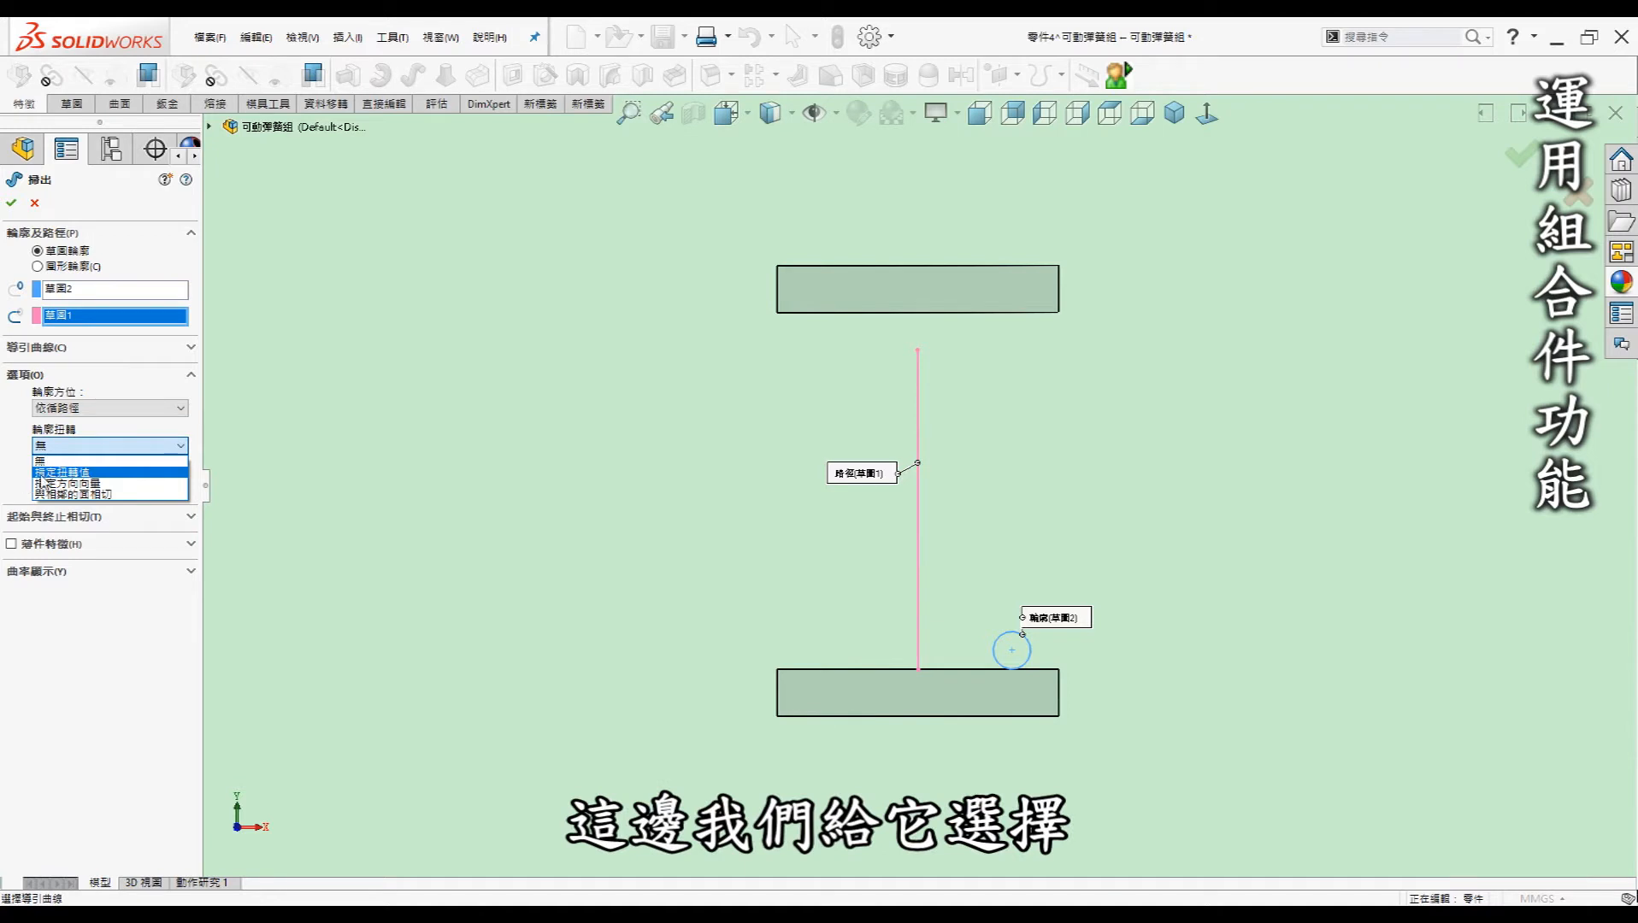
click(98, 473)
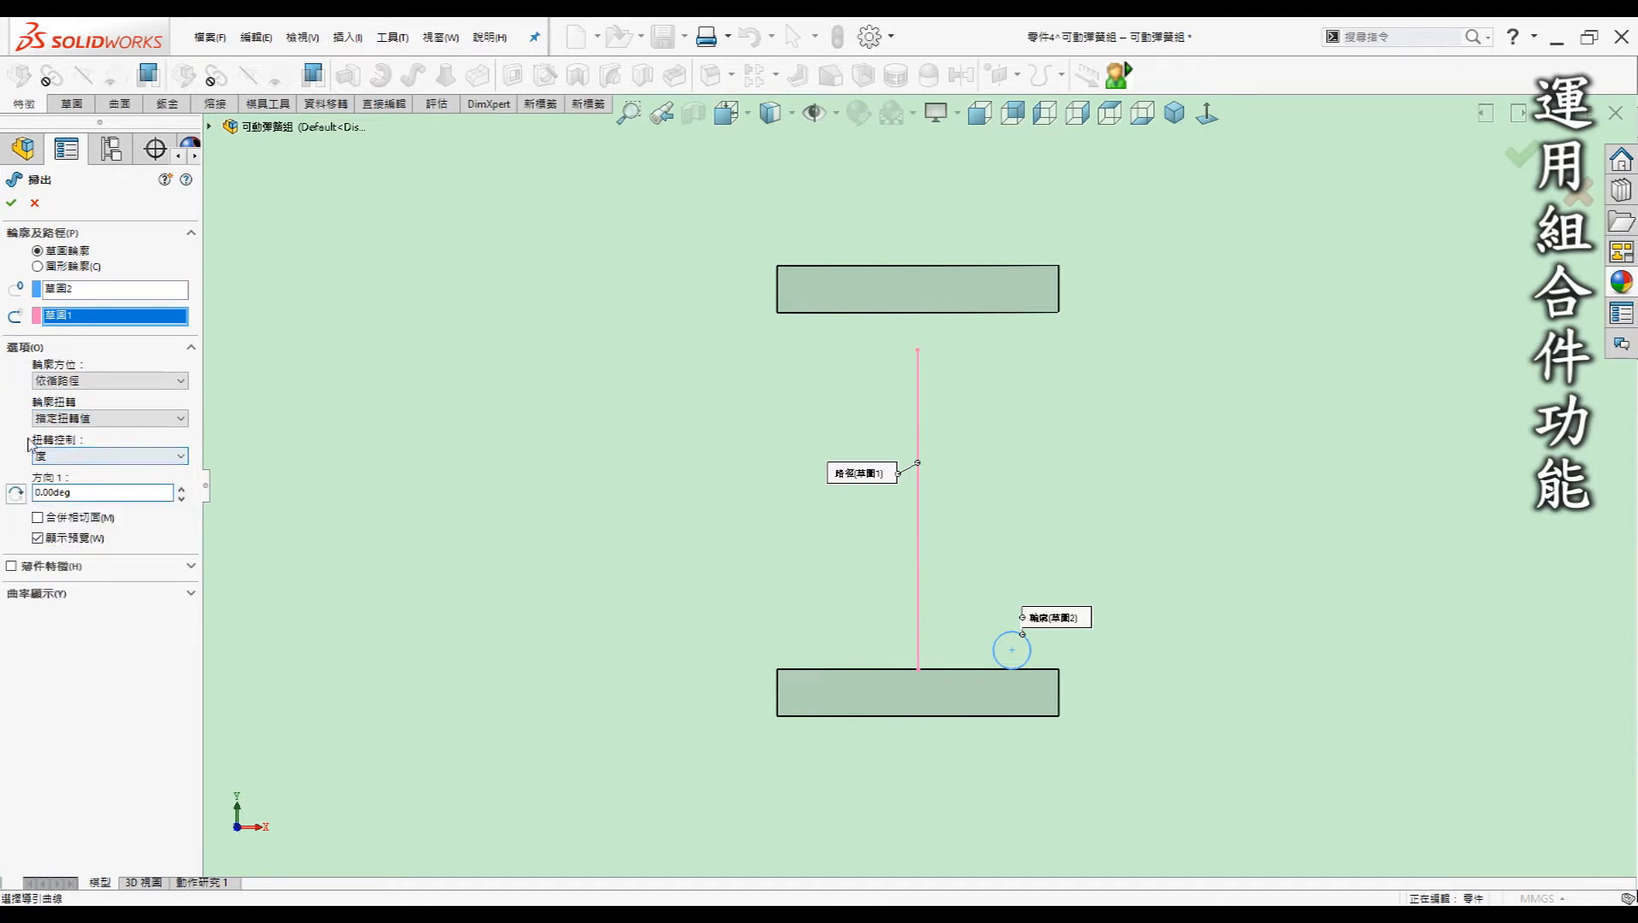
click(74, 457)
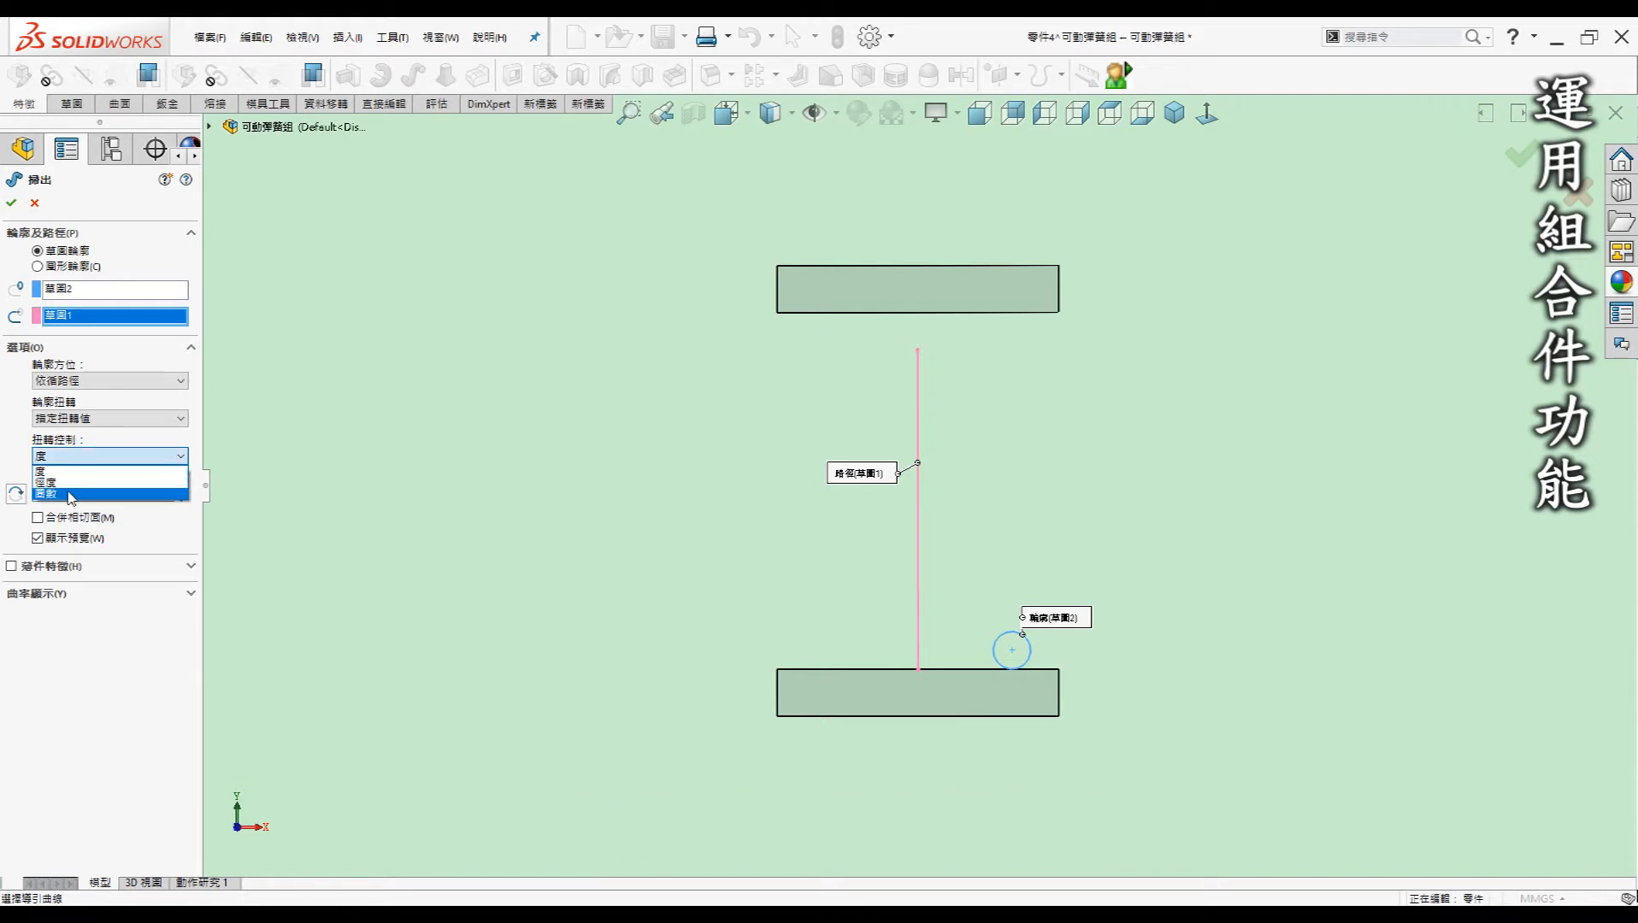
click(69, 494)
click(86, 494)
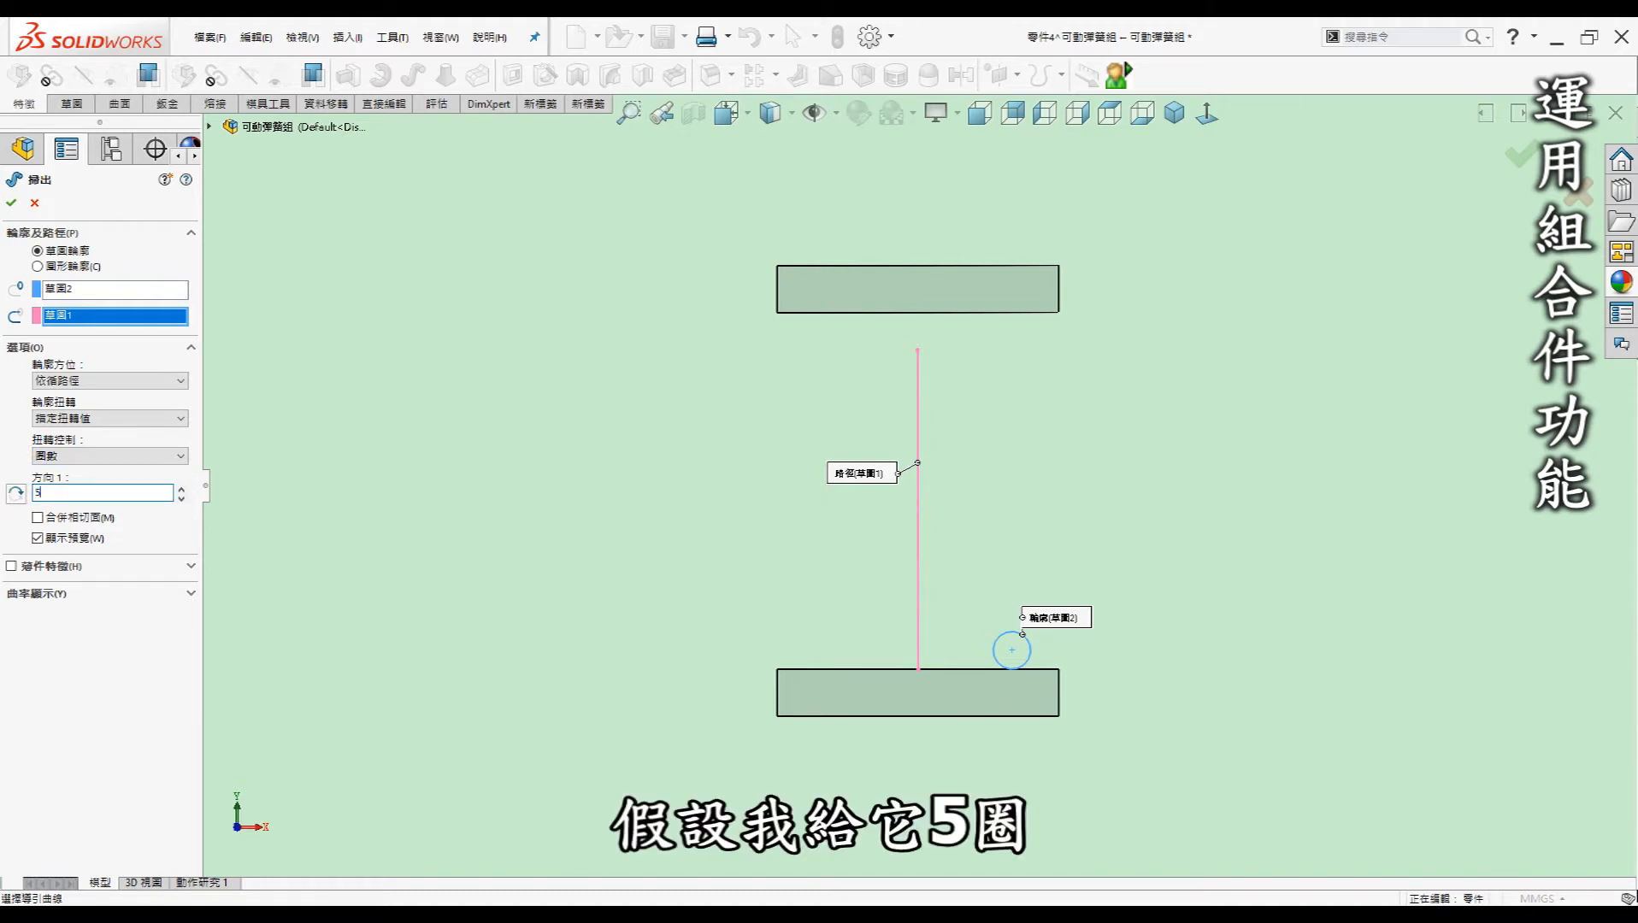
key(Return)
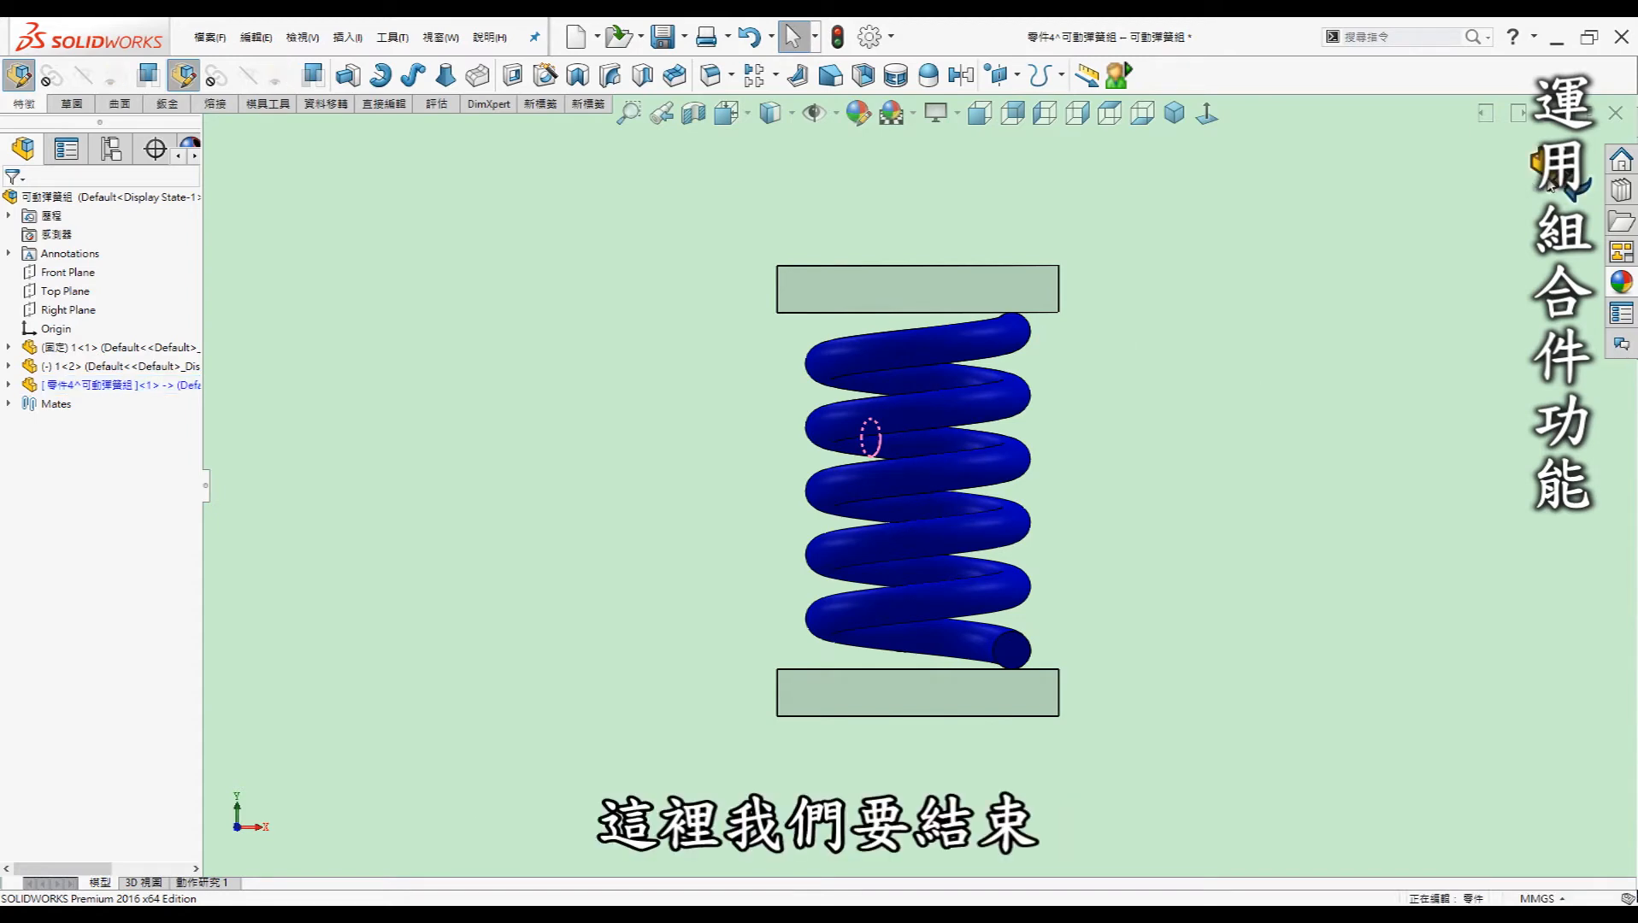
click(1549, 182)
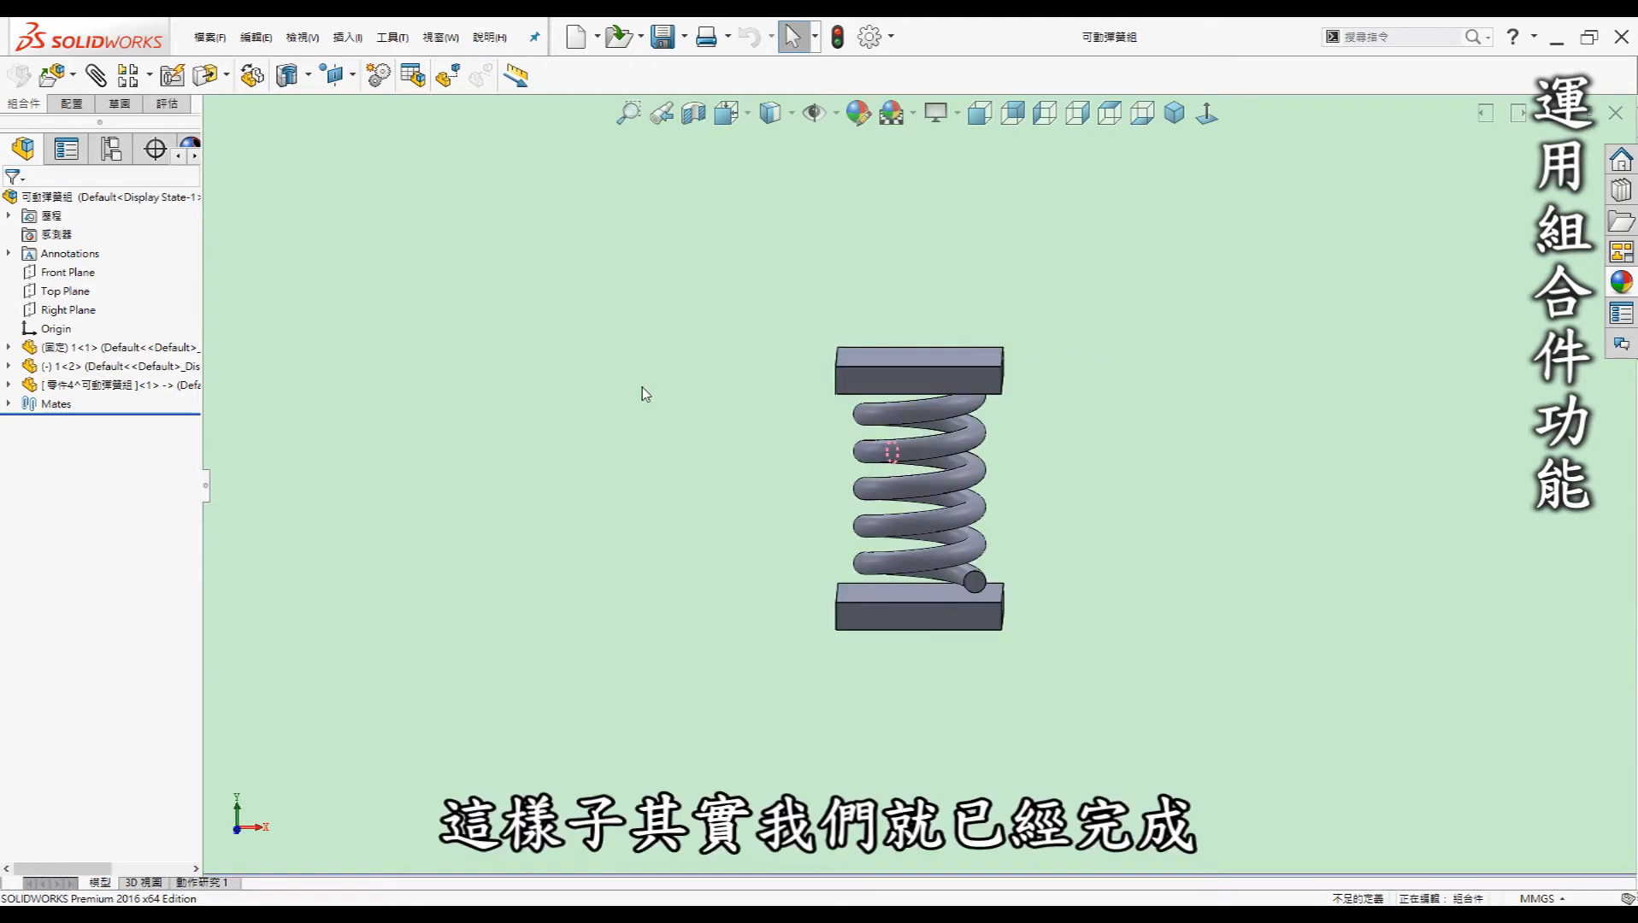
Pull the upper plate upward away from the spring and rebuild the assembly to update the spring's length
middle_drag(1269, 385, 1245, 410)
scroll(833, 451, down, 2)
middle_drag(933, 428, 933, 442)
drag(935, 421, 959, 299)
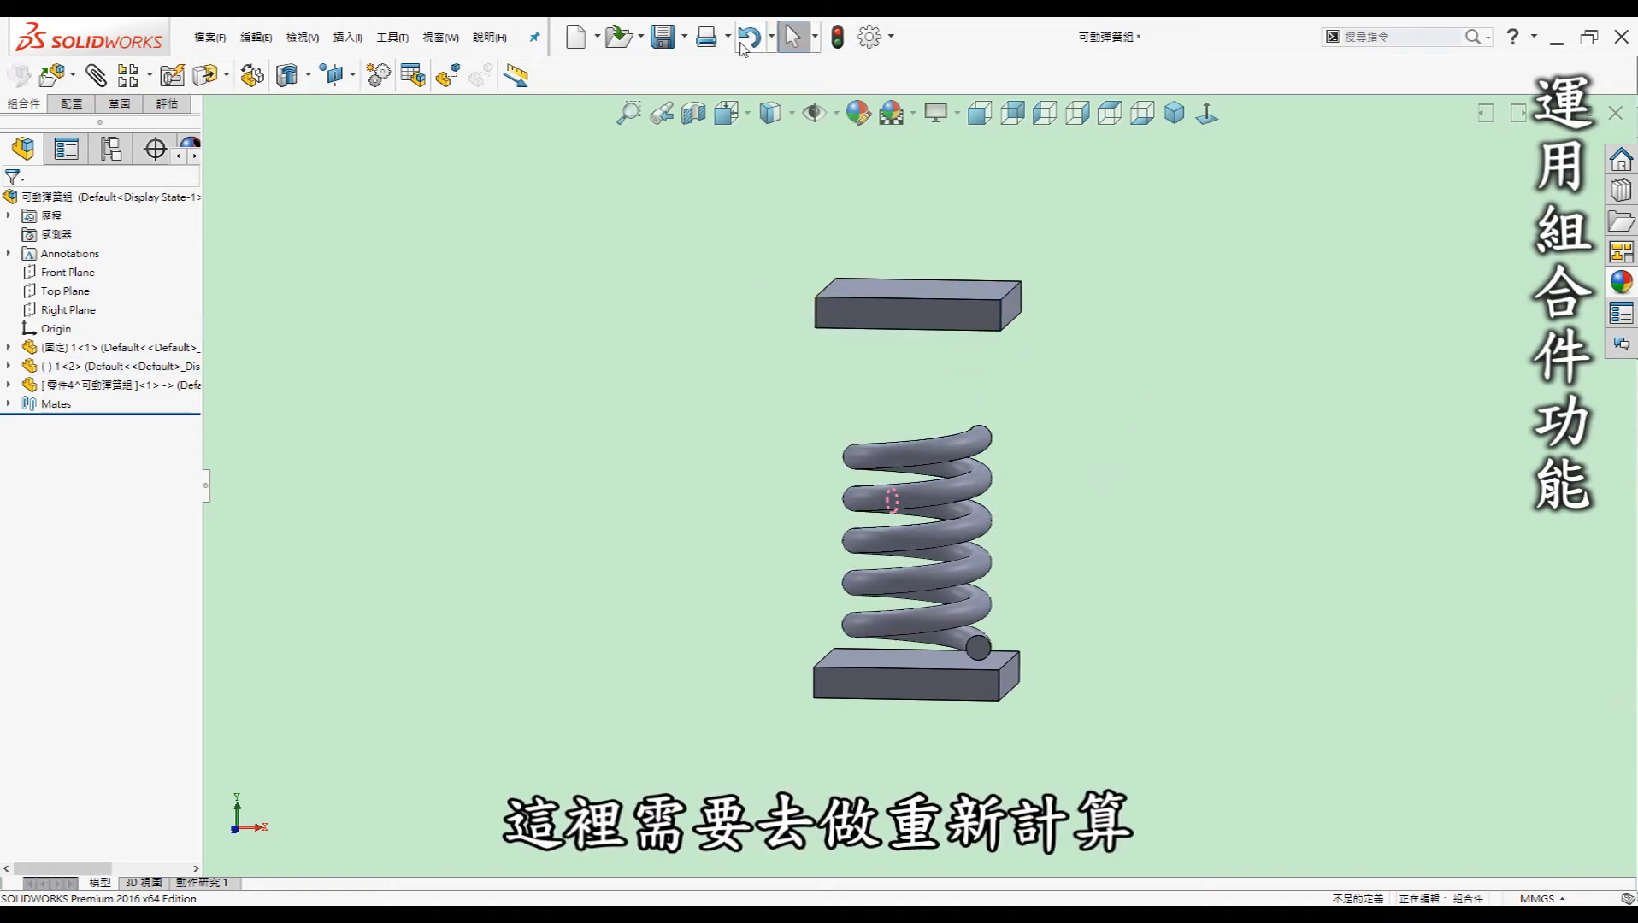
click(837, 50)
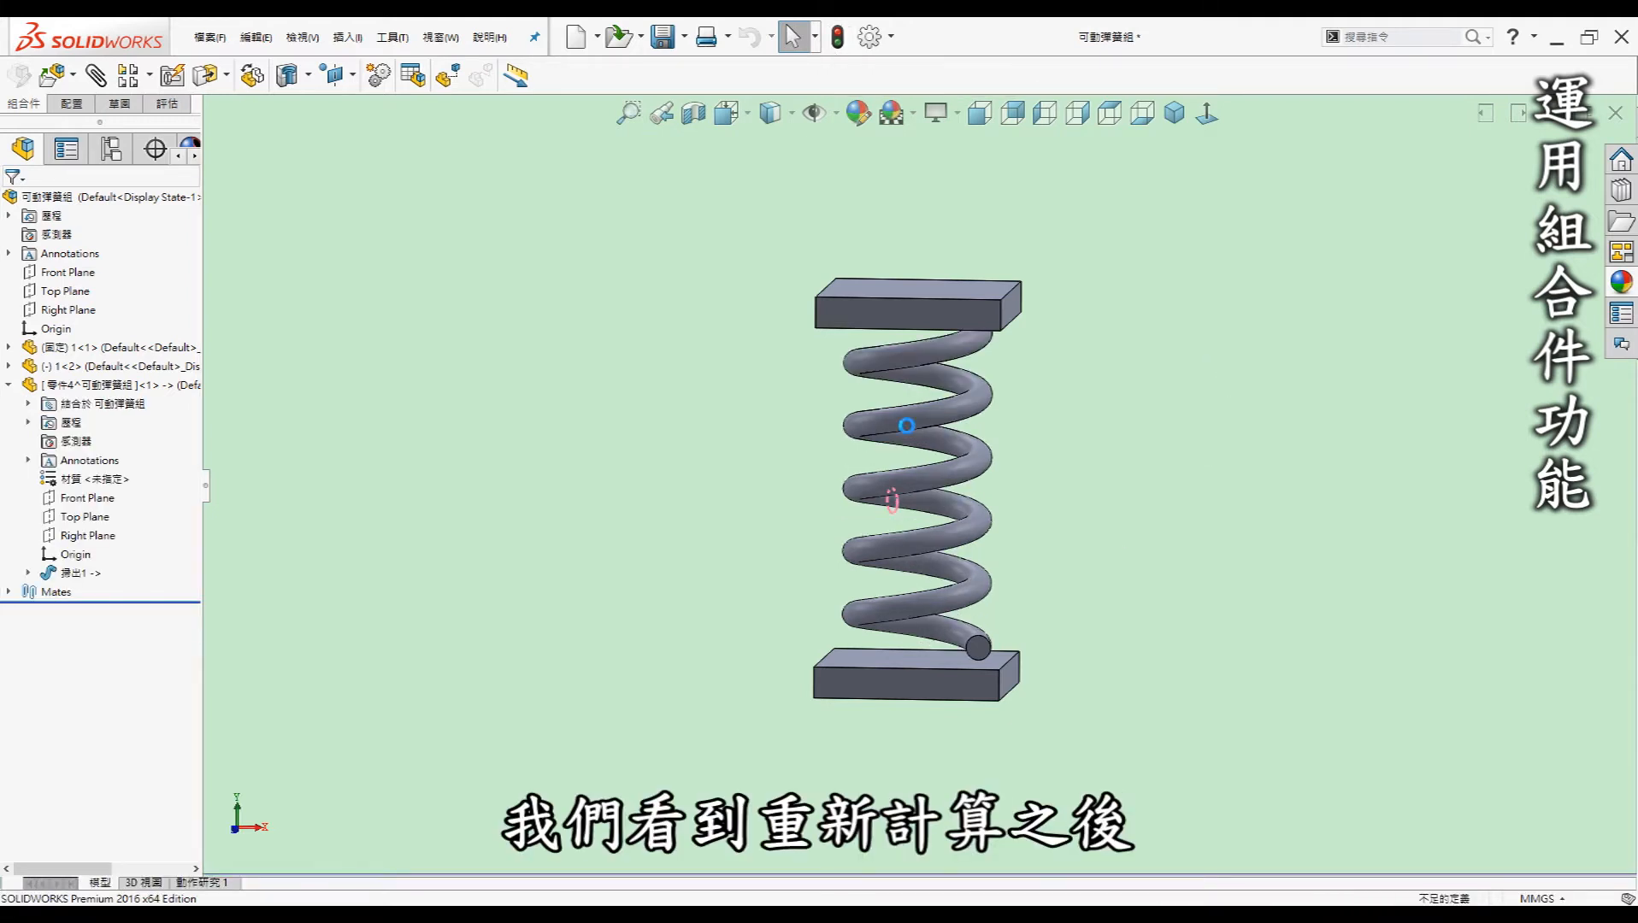
Test the spring by lowering and raising the upper plate repeatedly, rebuilding after each move and ending with the plate lowered
drag(949, 330, 951, 456)
click(837, 38)
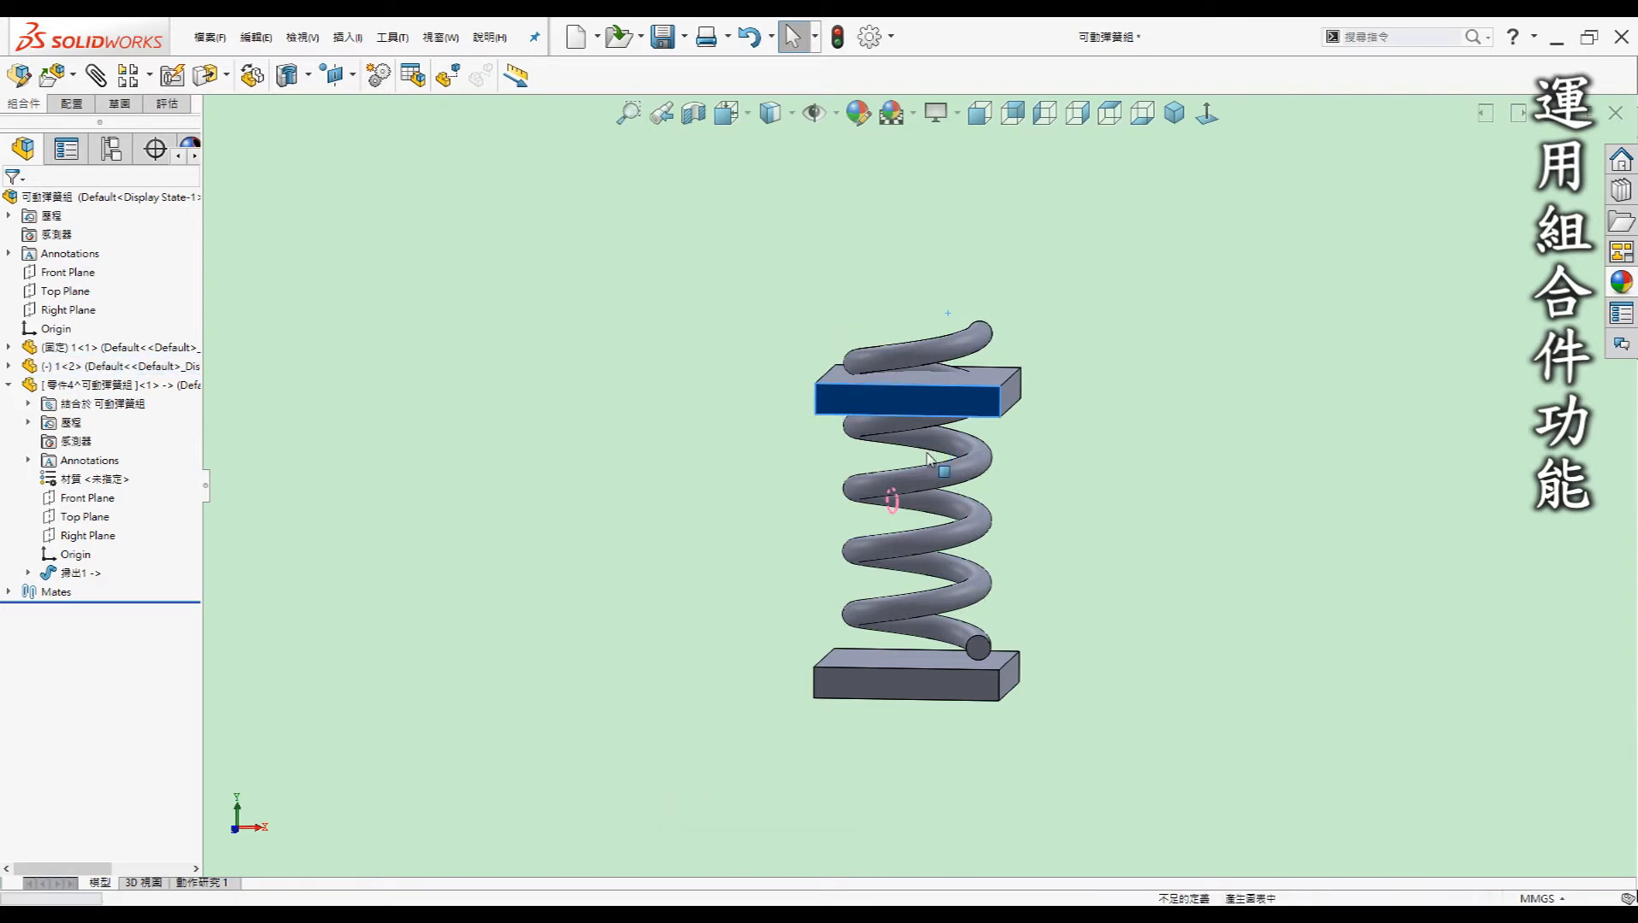
drag(948, 403, 962, 261)
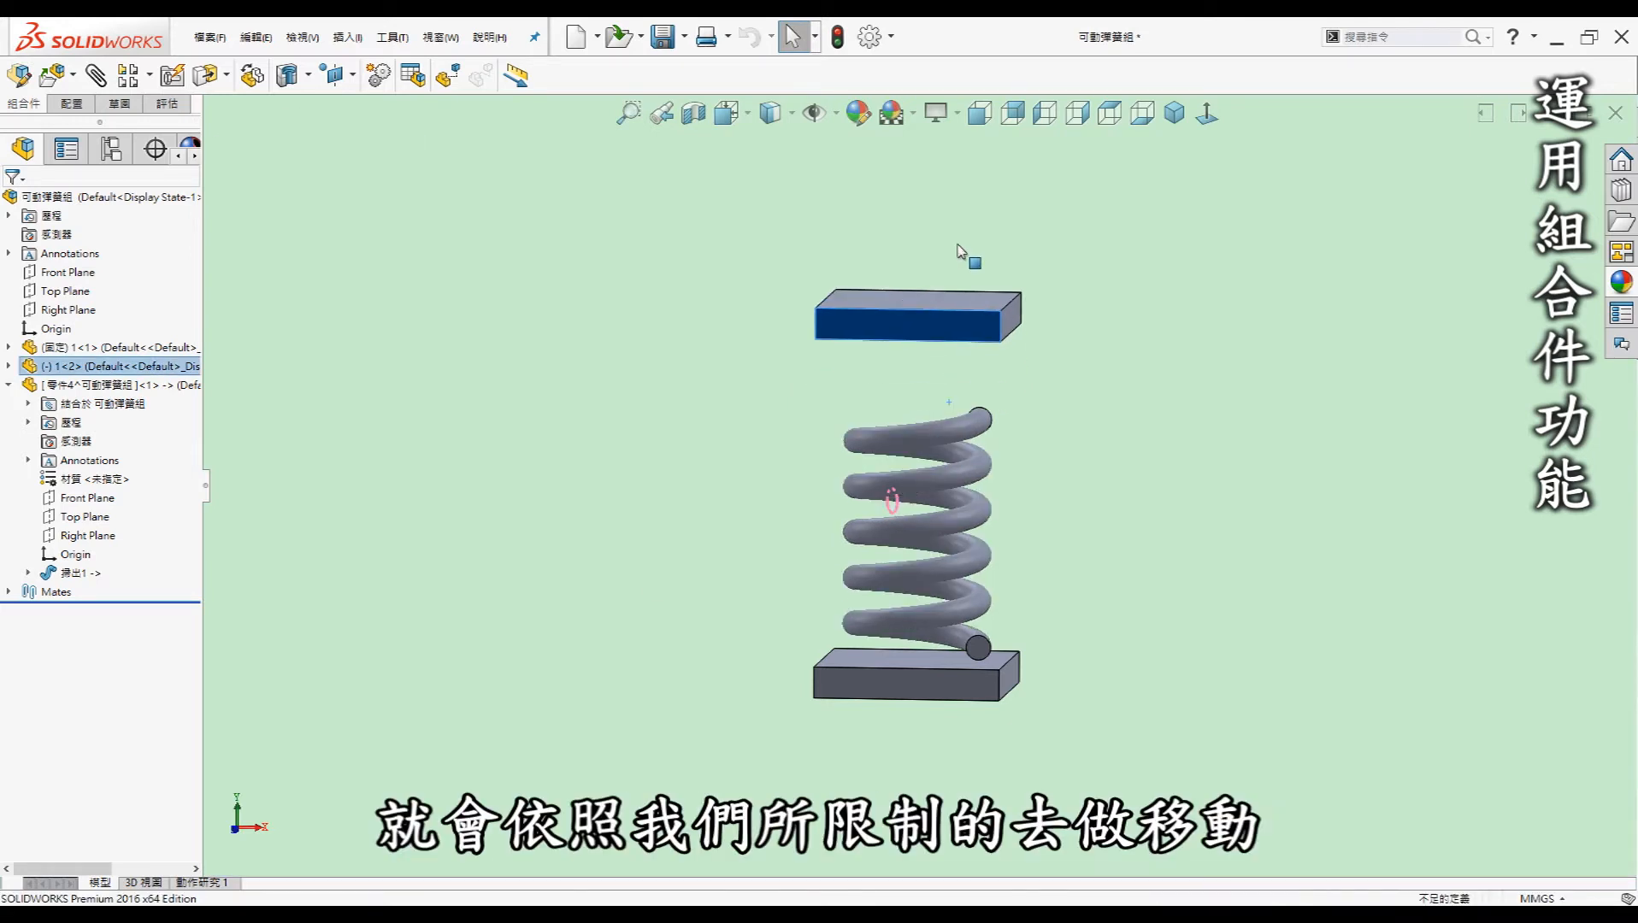
key(ctrl+b)
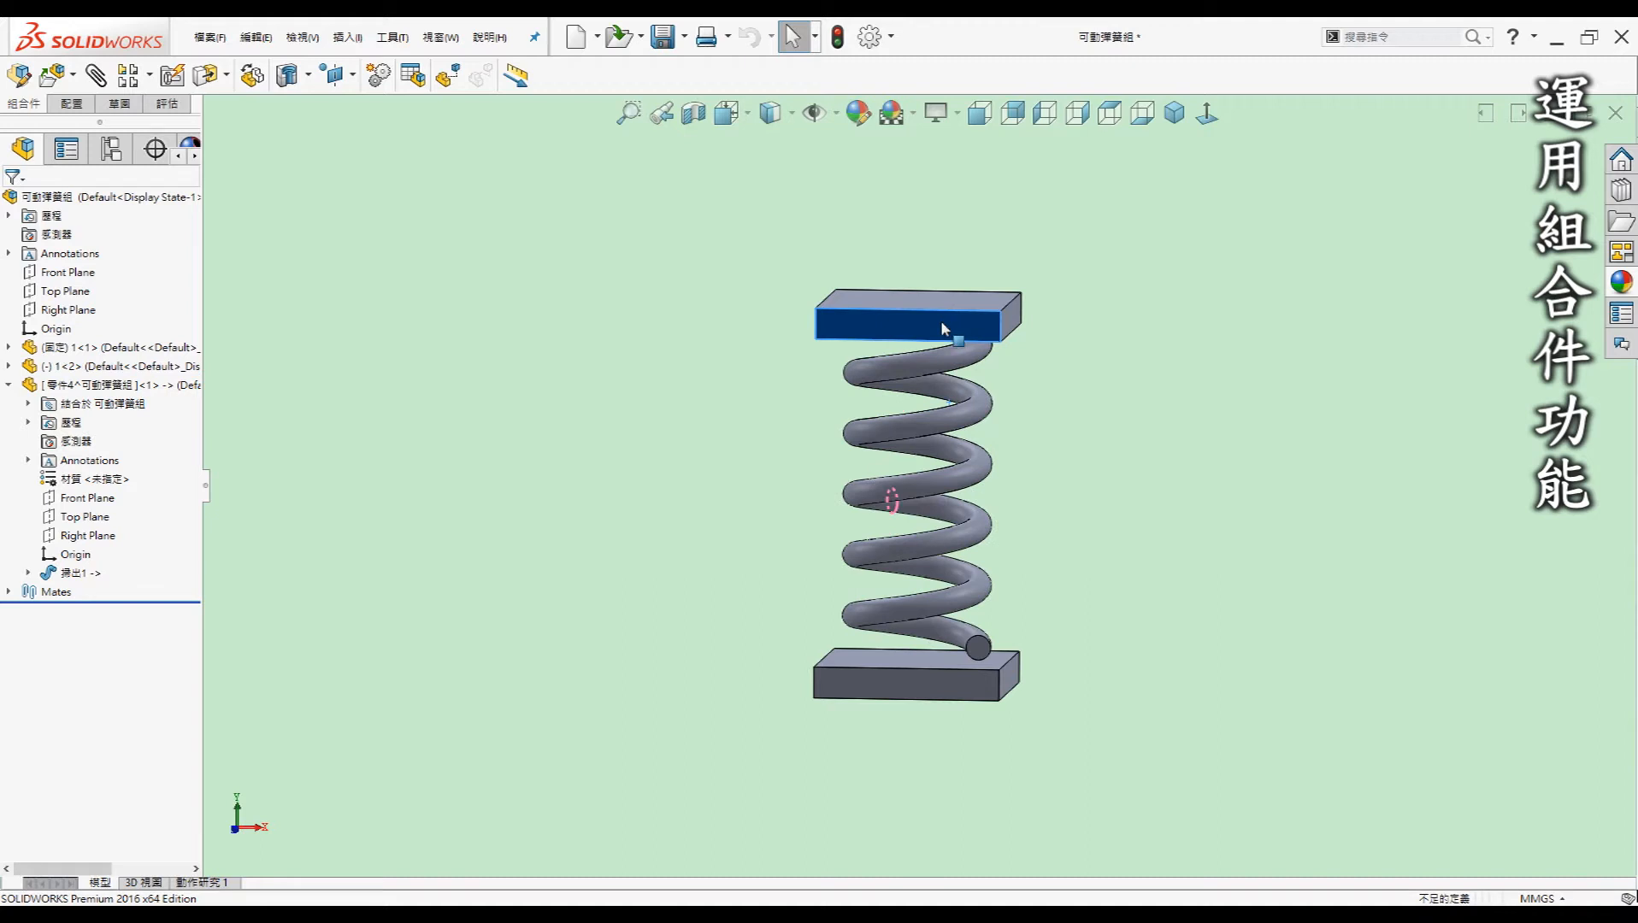
drag(958, 322, 936, 245)
key(ctrl+b)
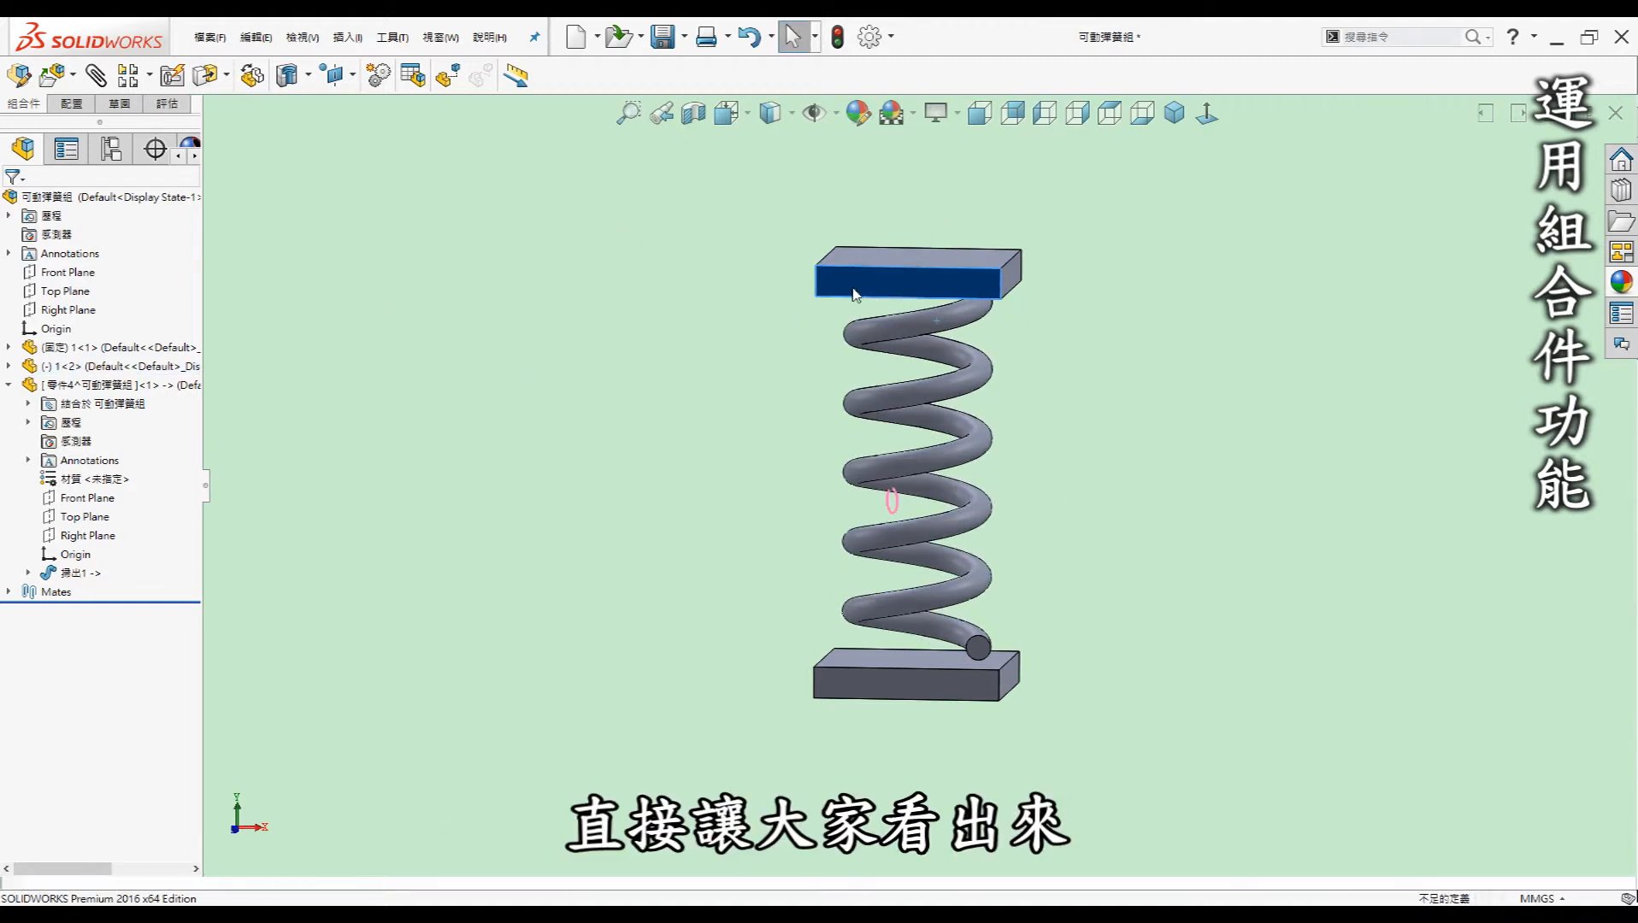
drag(958, 283, 973, 479)
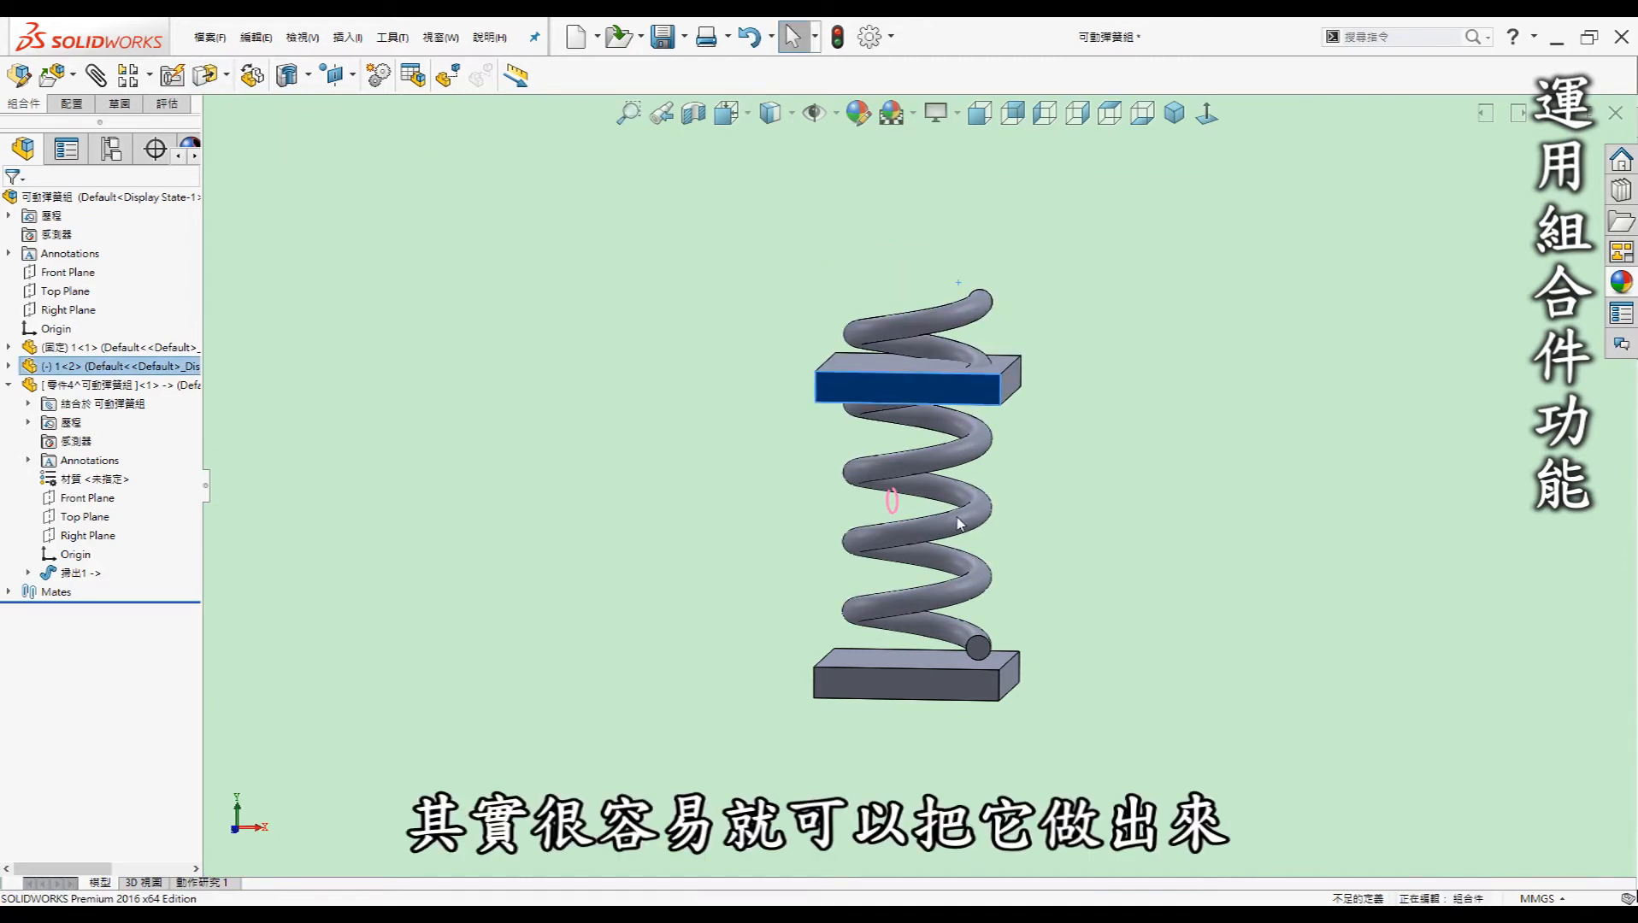
key(ctrl+b)
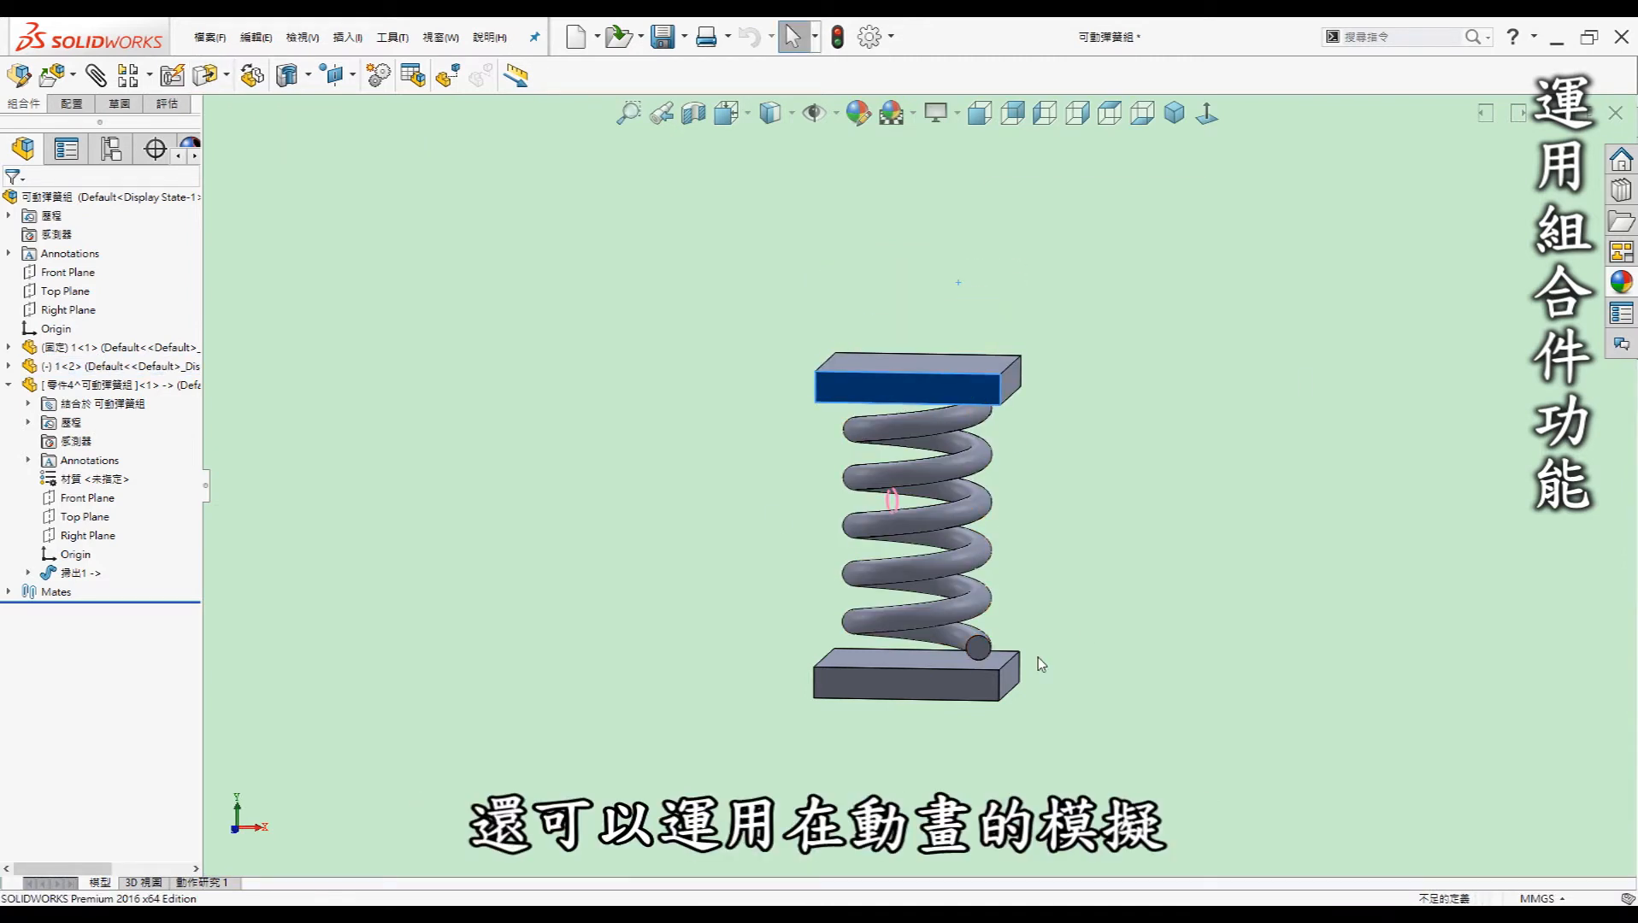
click(1166, 447)
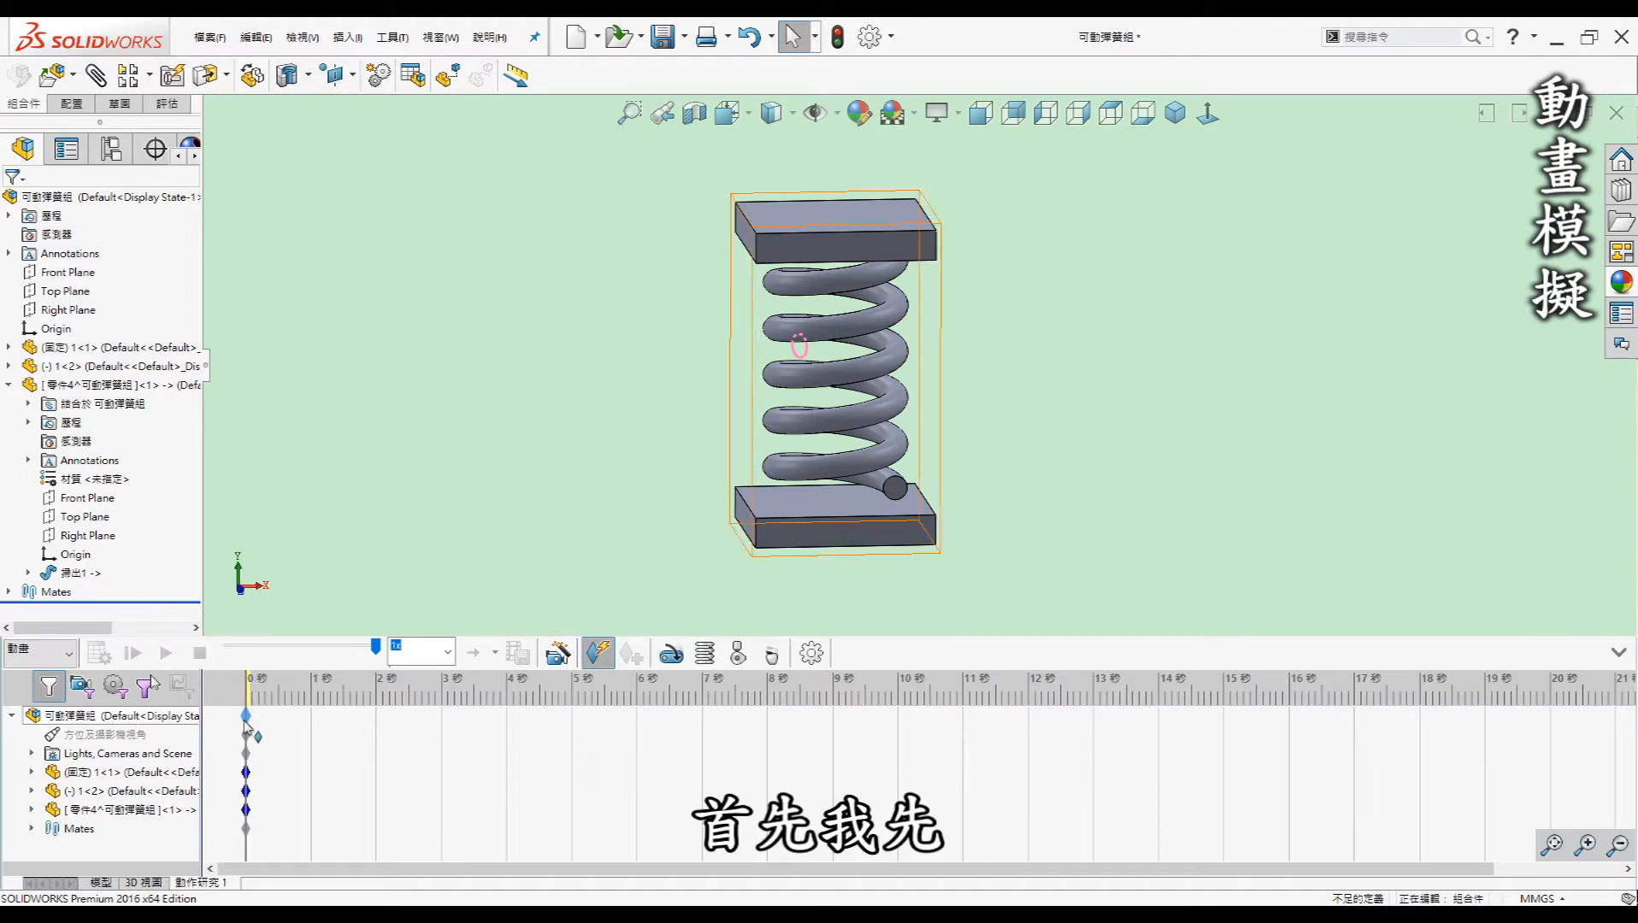
Animate the upper plate moving upward over 3 seconds in the motion study and calculate the animation
drag(247, 725, 442, 684)
click(436, 684)
scroll(913, 359, up, 2)
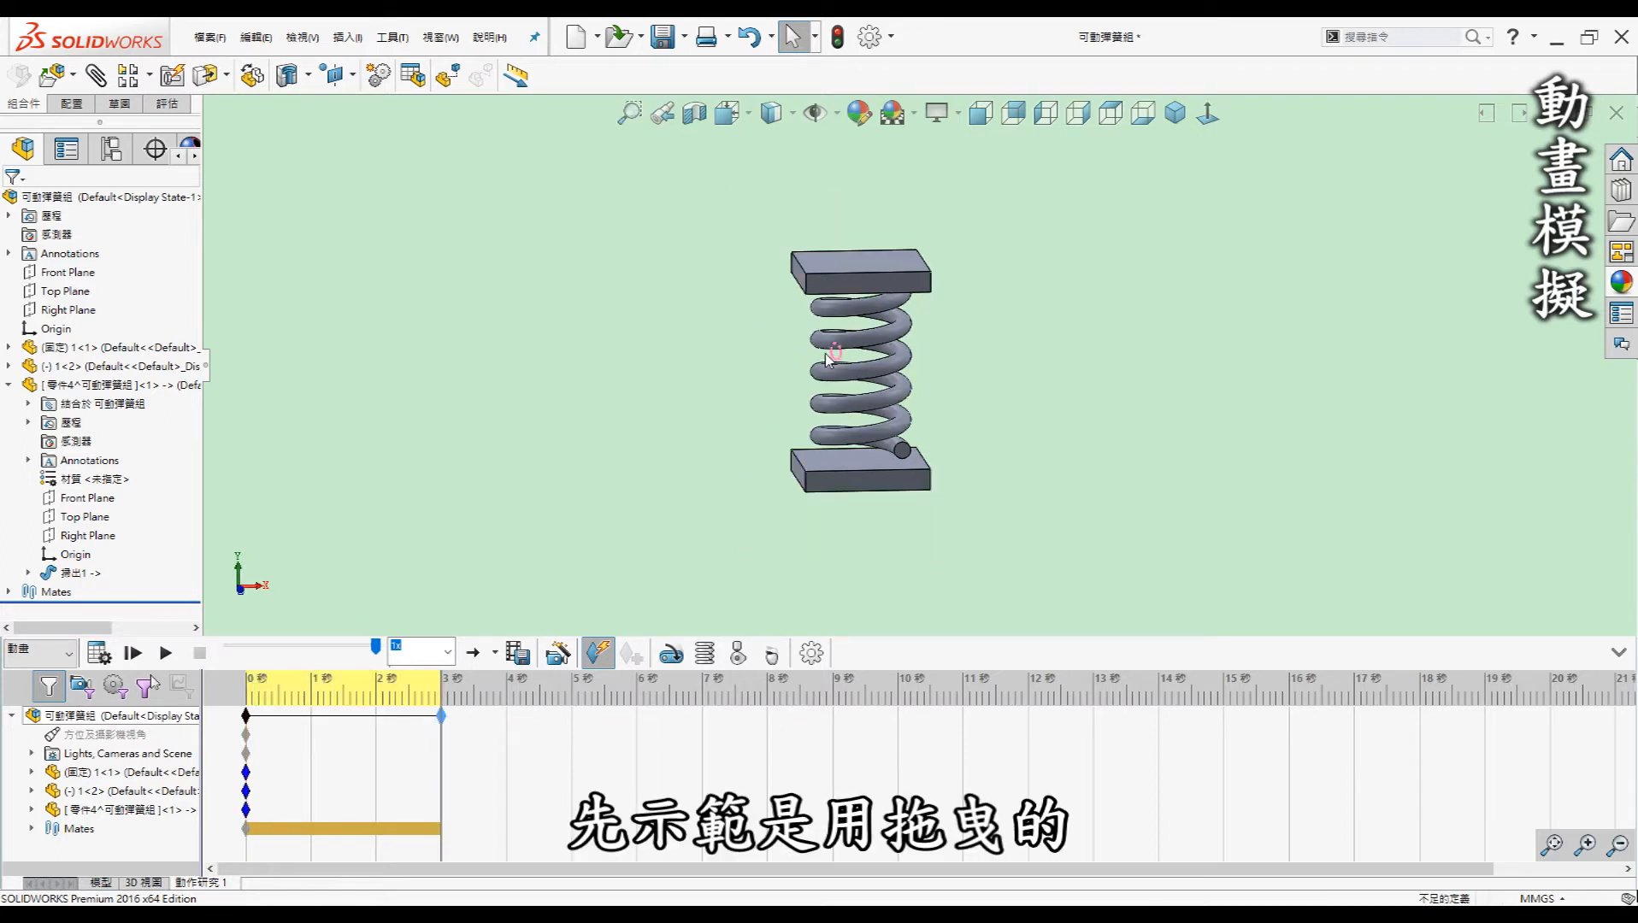
ctrl+middle_drag(889, 229, 904, 271)
scroll(904, 272, down, 1)
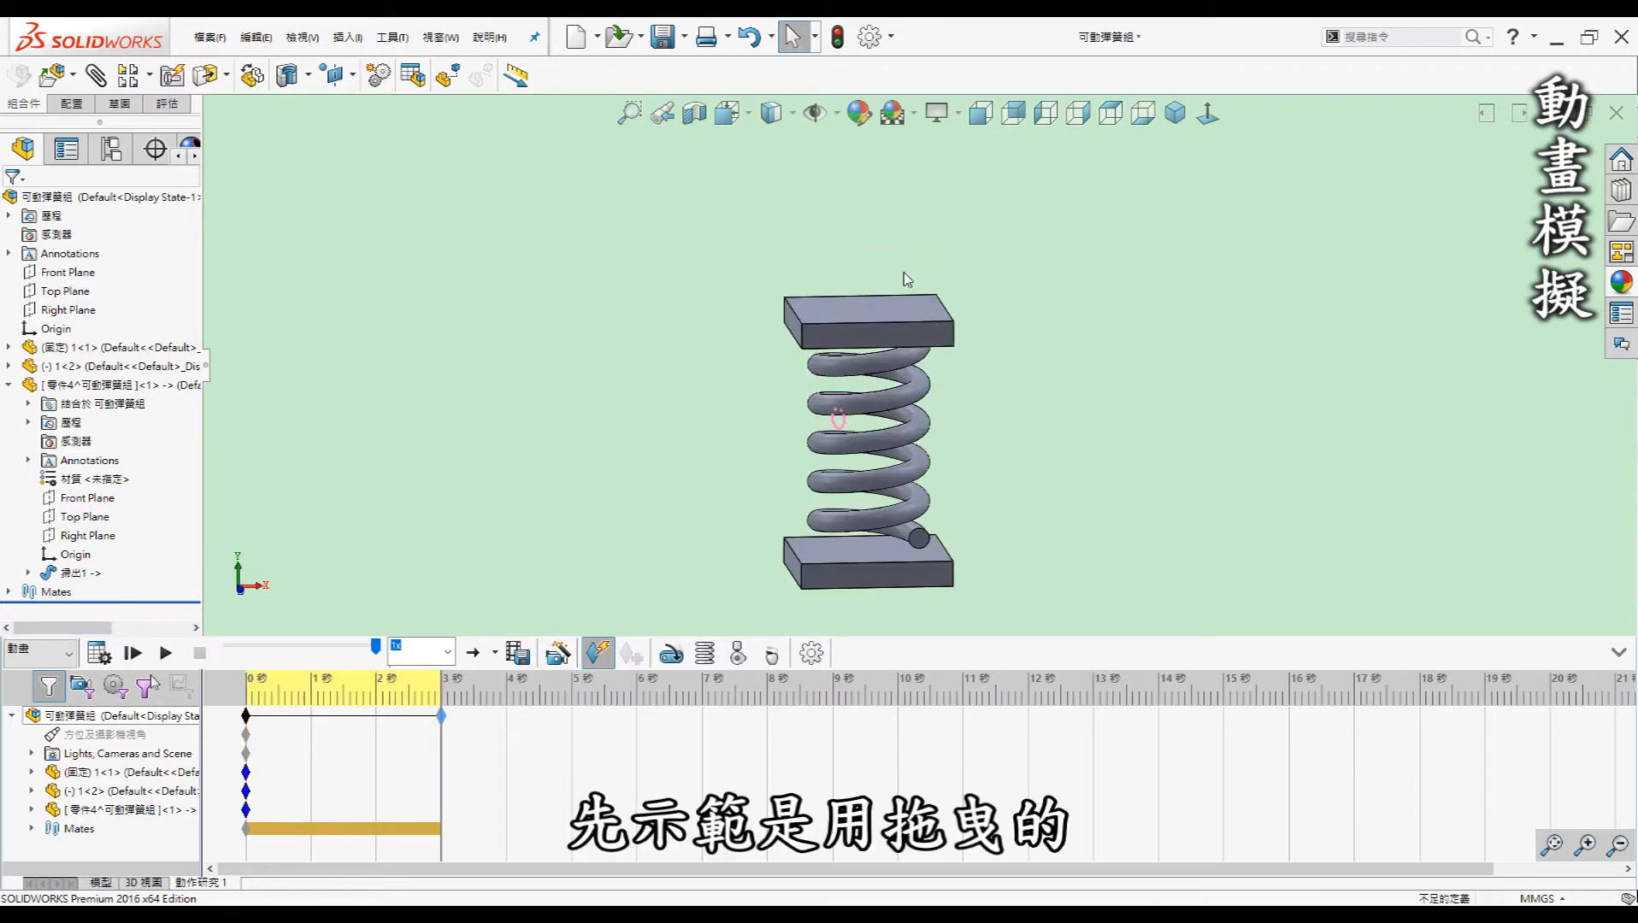
click(852, 315)
drag(853, 314, 871, 179)
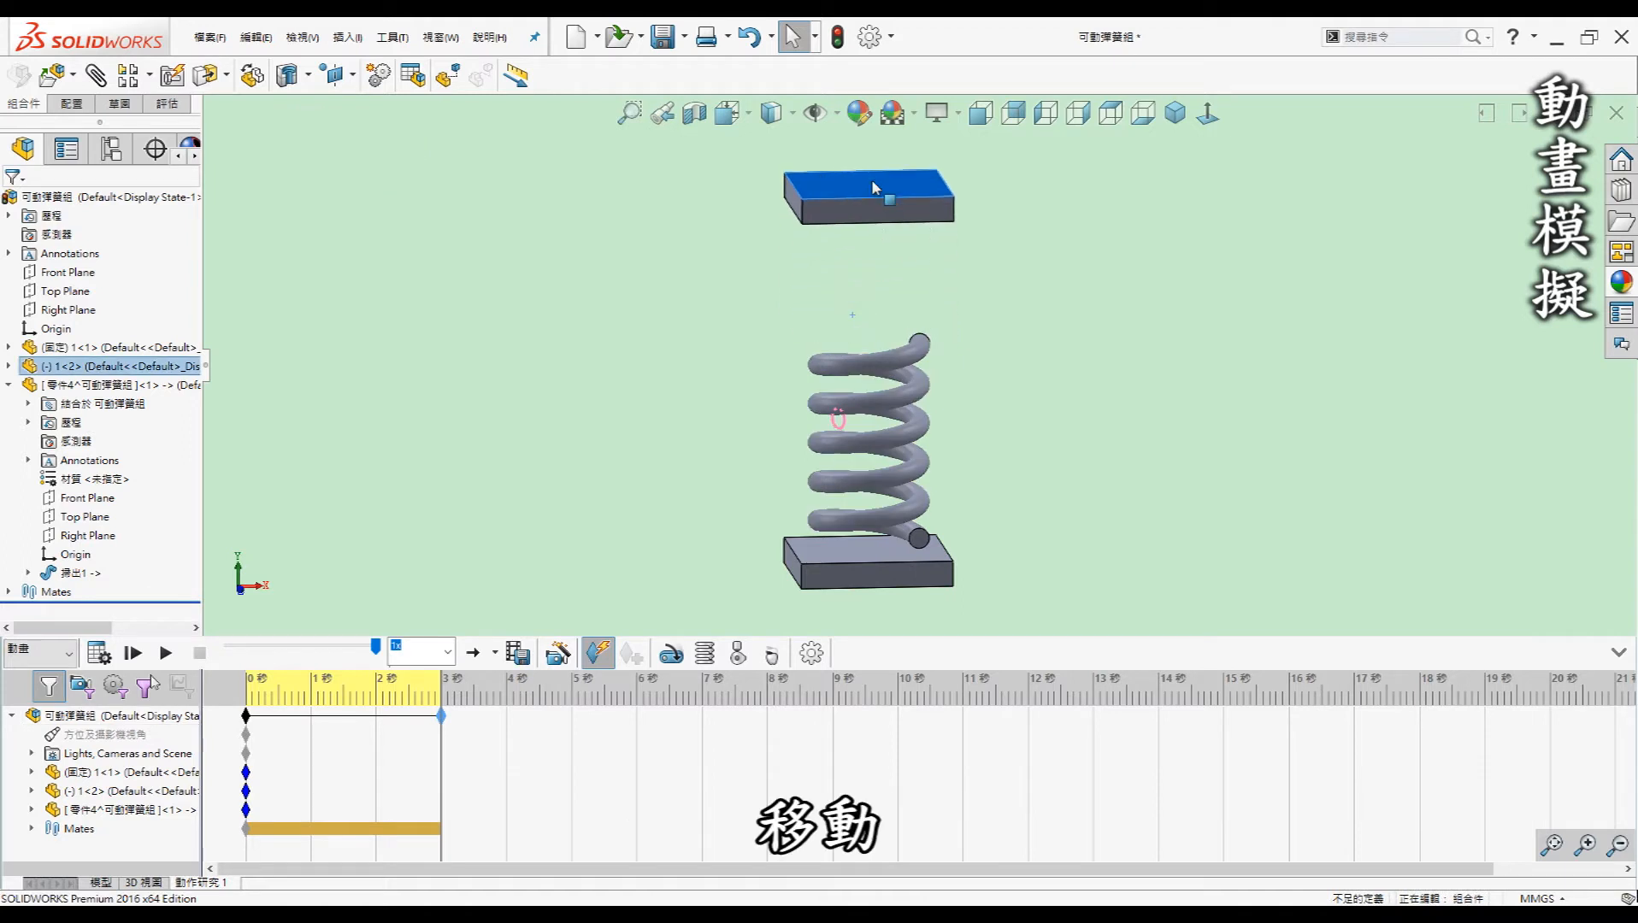
click(100, 653)
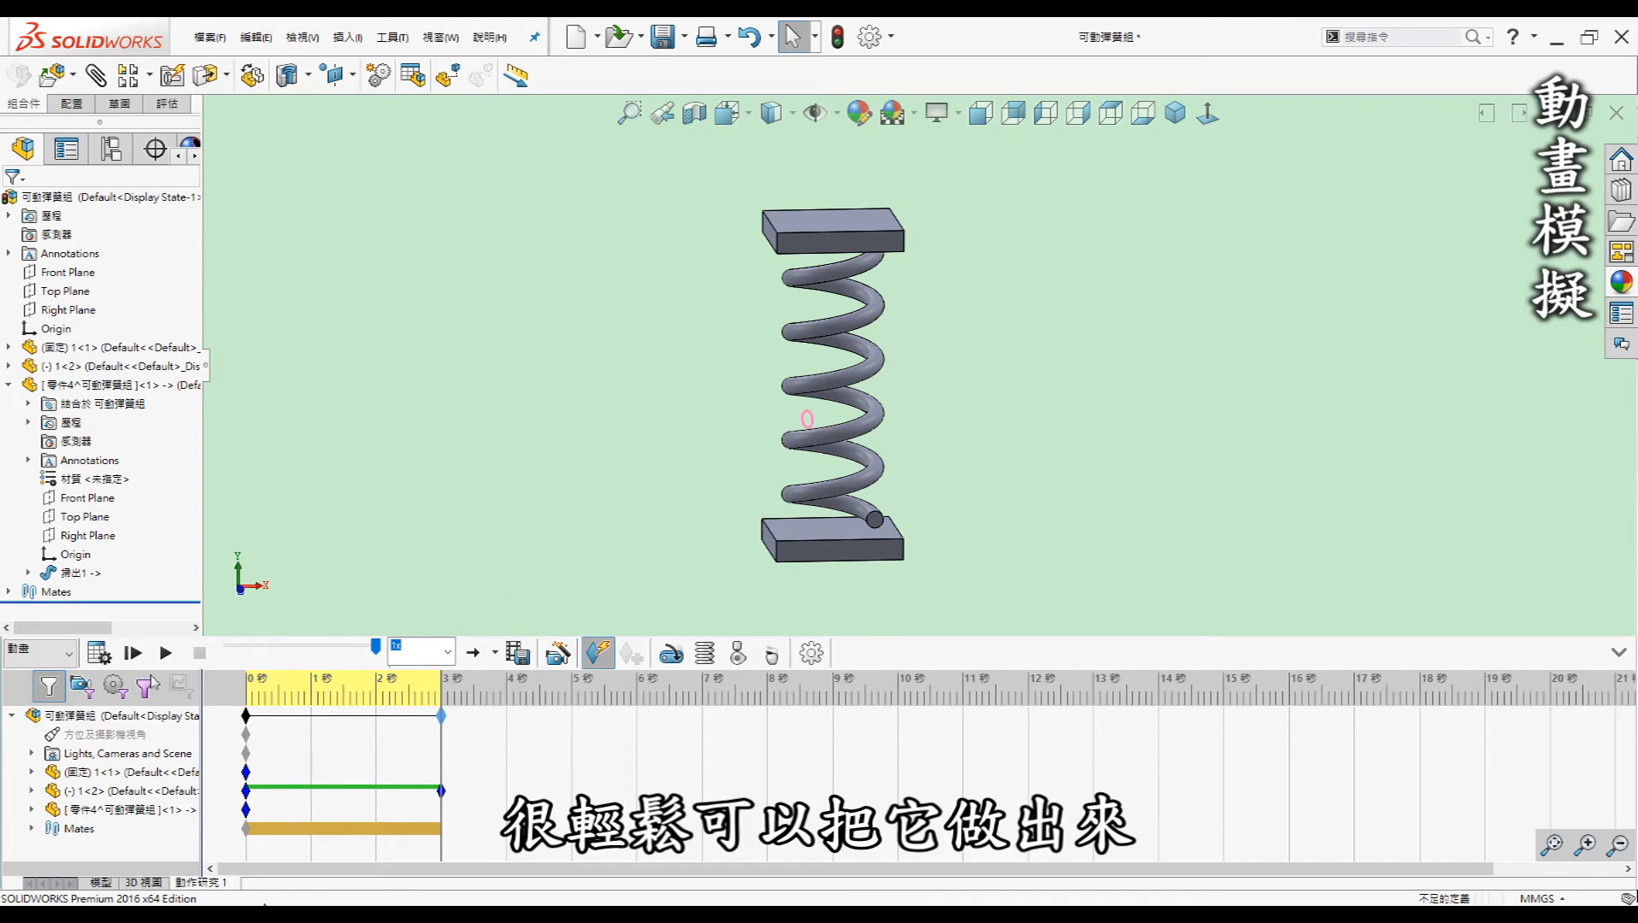
Create a new motion study and disable view key creation for its orientation and camera views
right_click(221, 890)
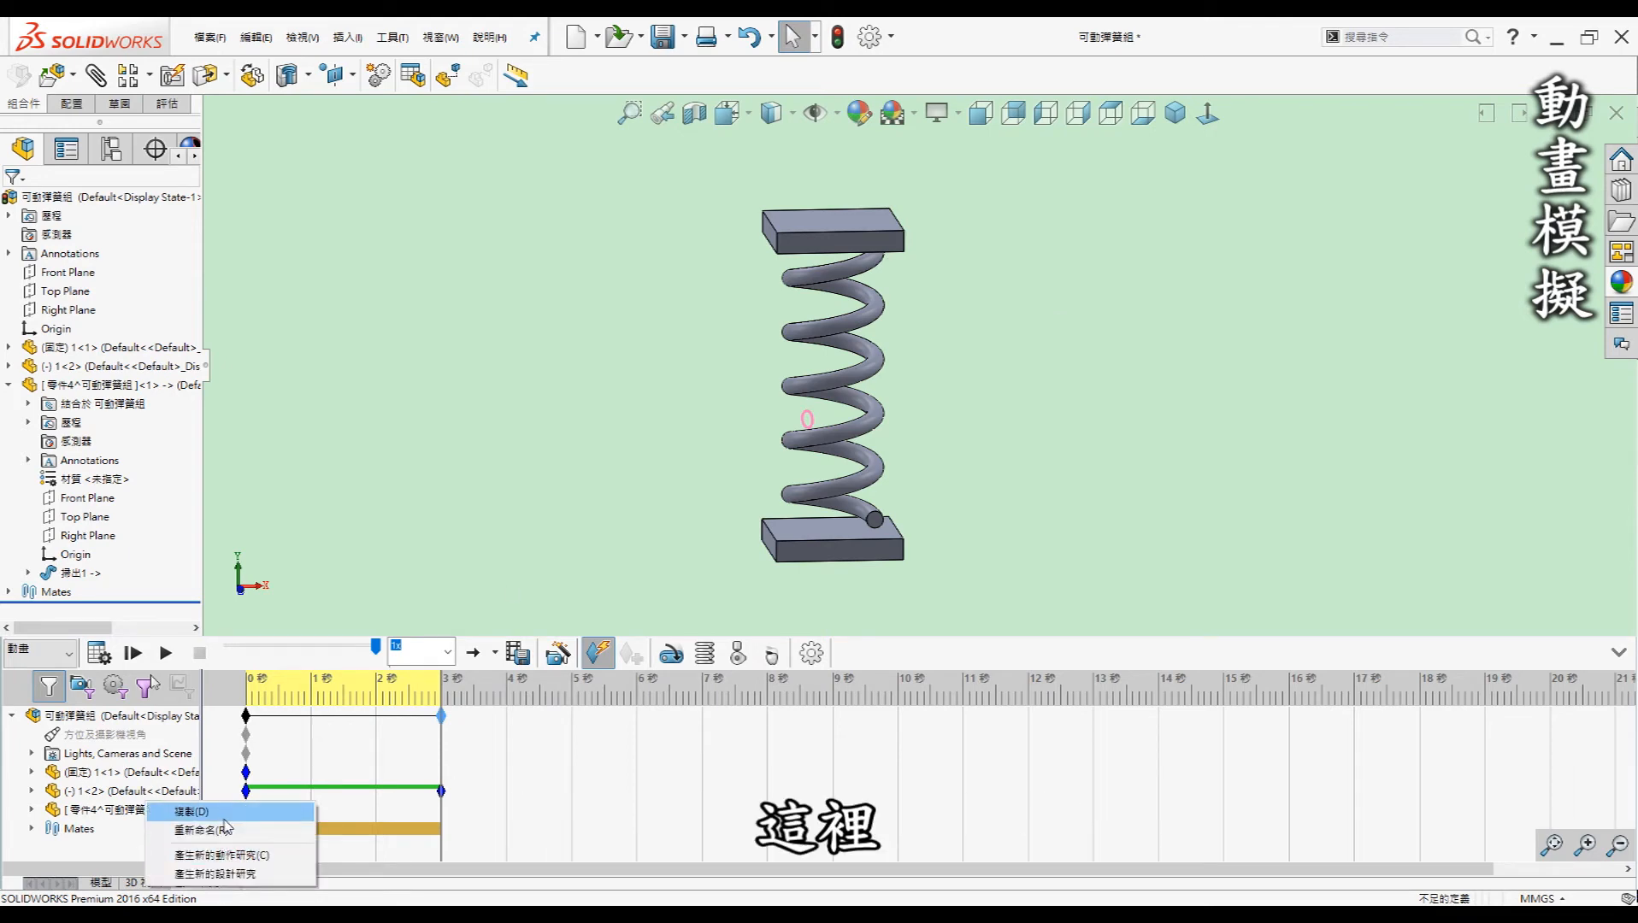
click(229, 855)
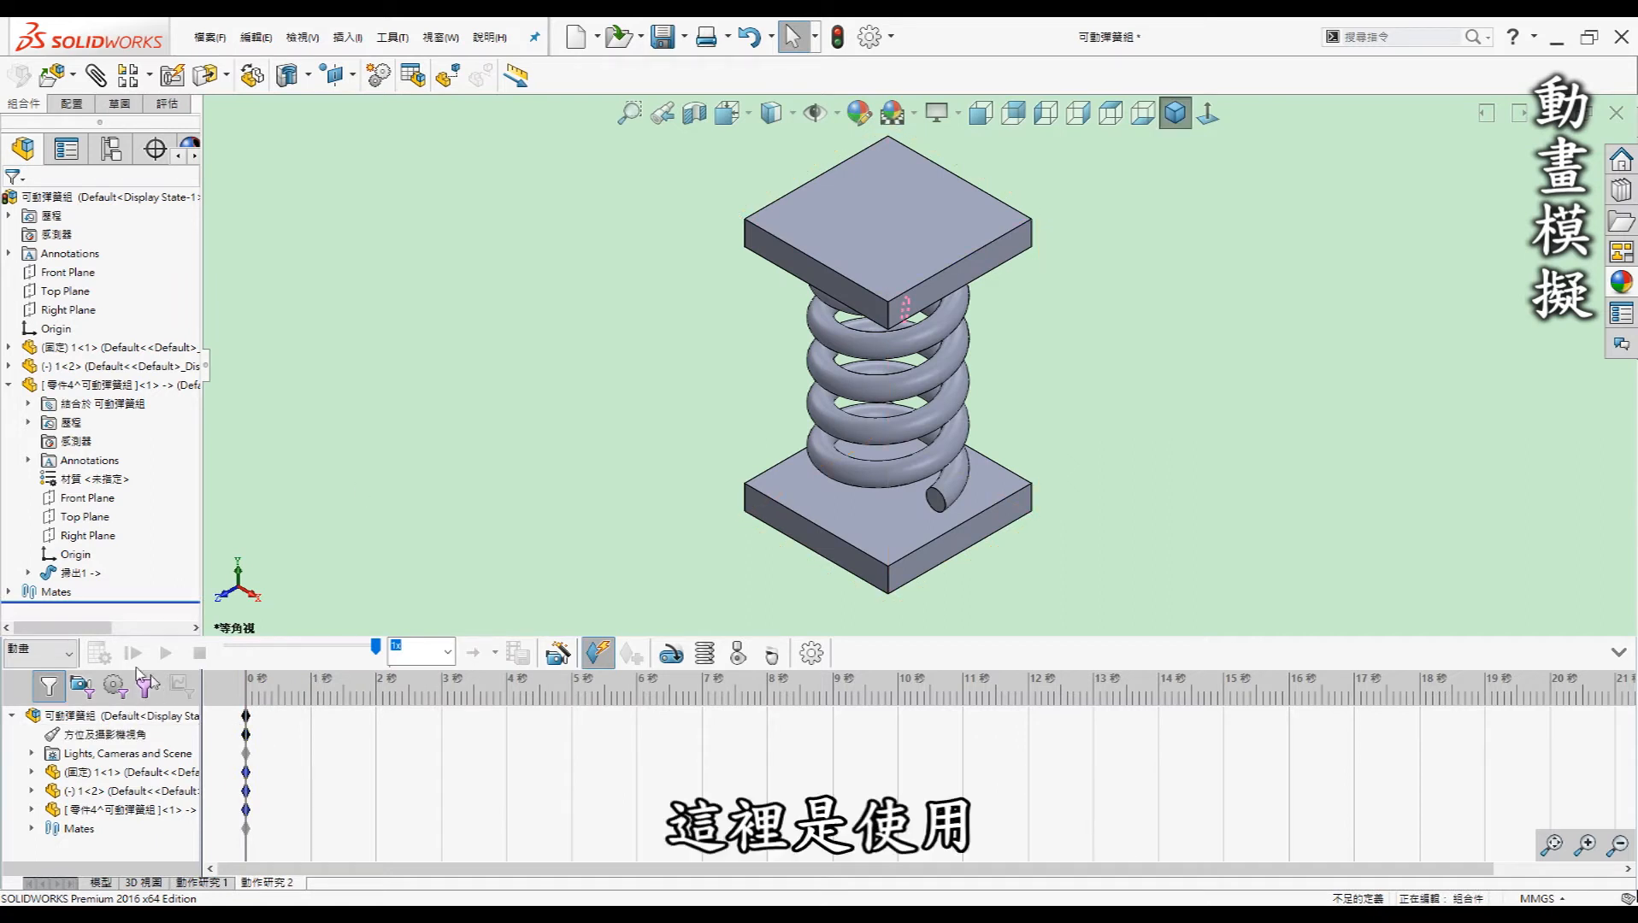
right_click(89, 733)
click(137, 746)
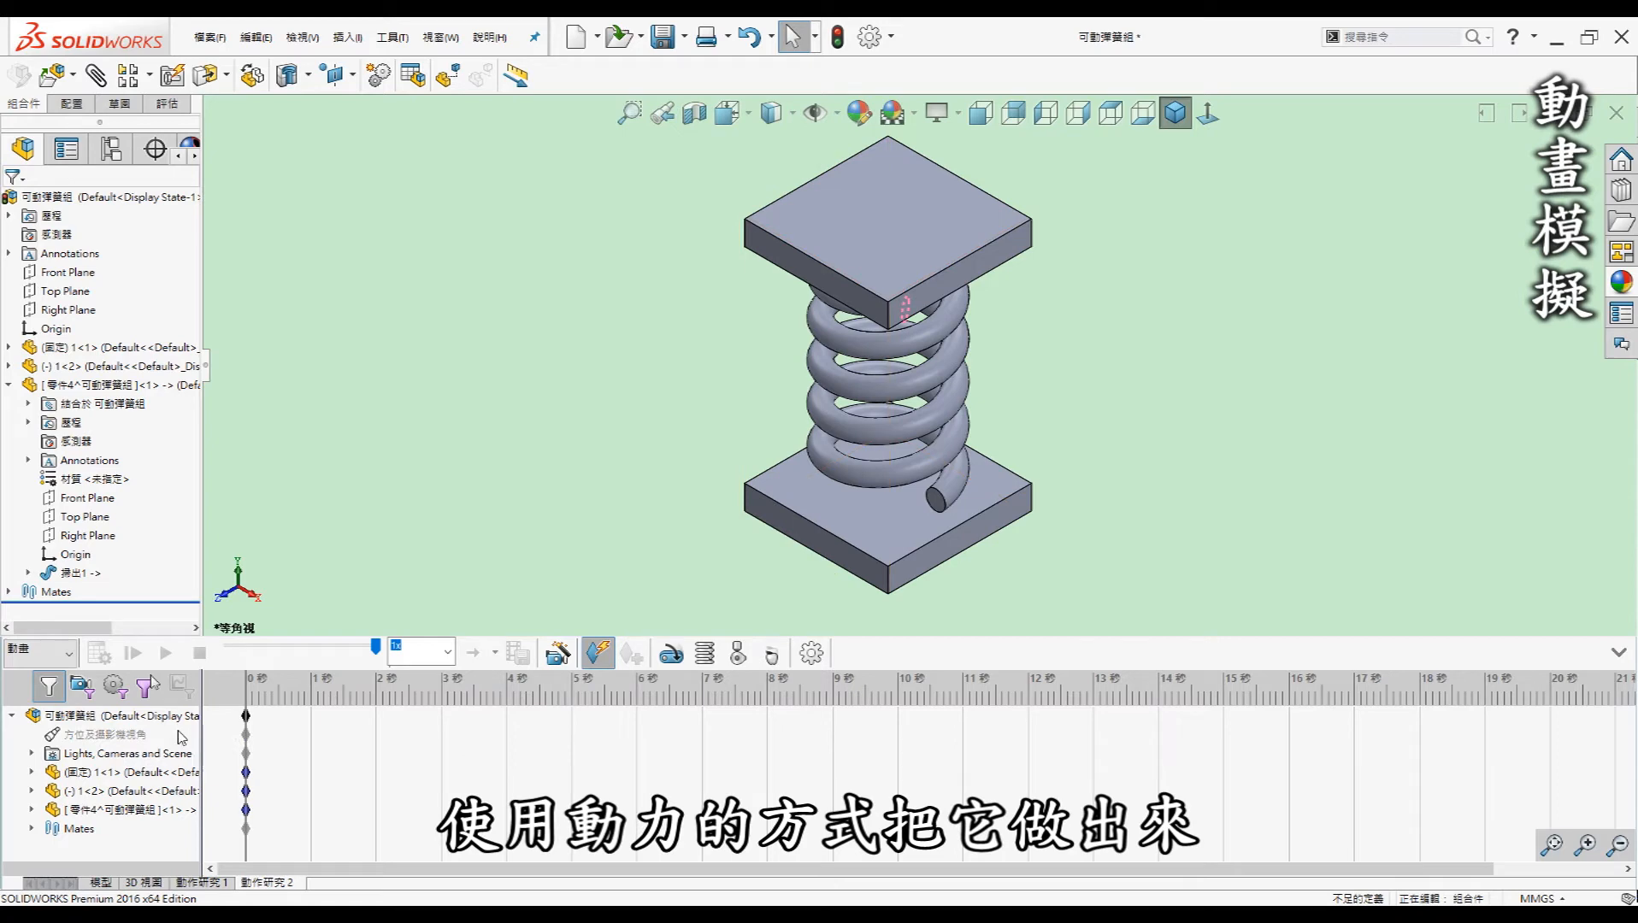
Add a linear motor to the upper plate's top face with oscillating motion, 20 mm displacement and 1 Hz frequency
click(672, 655)
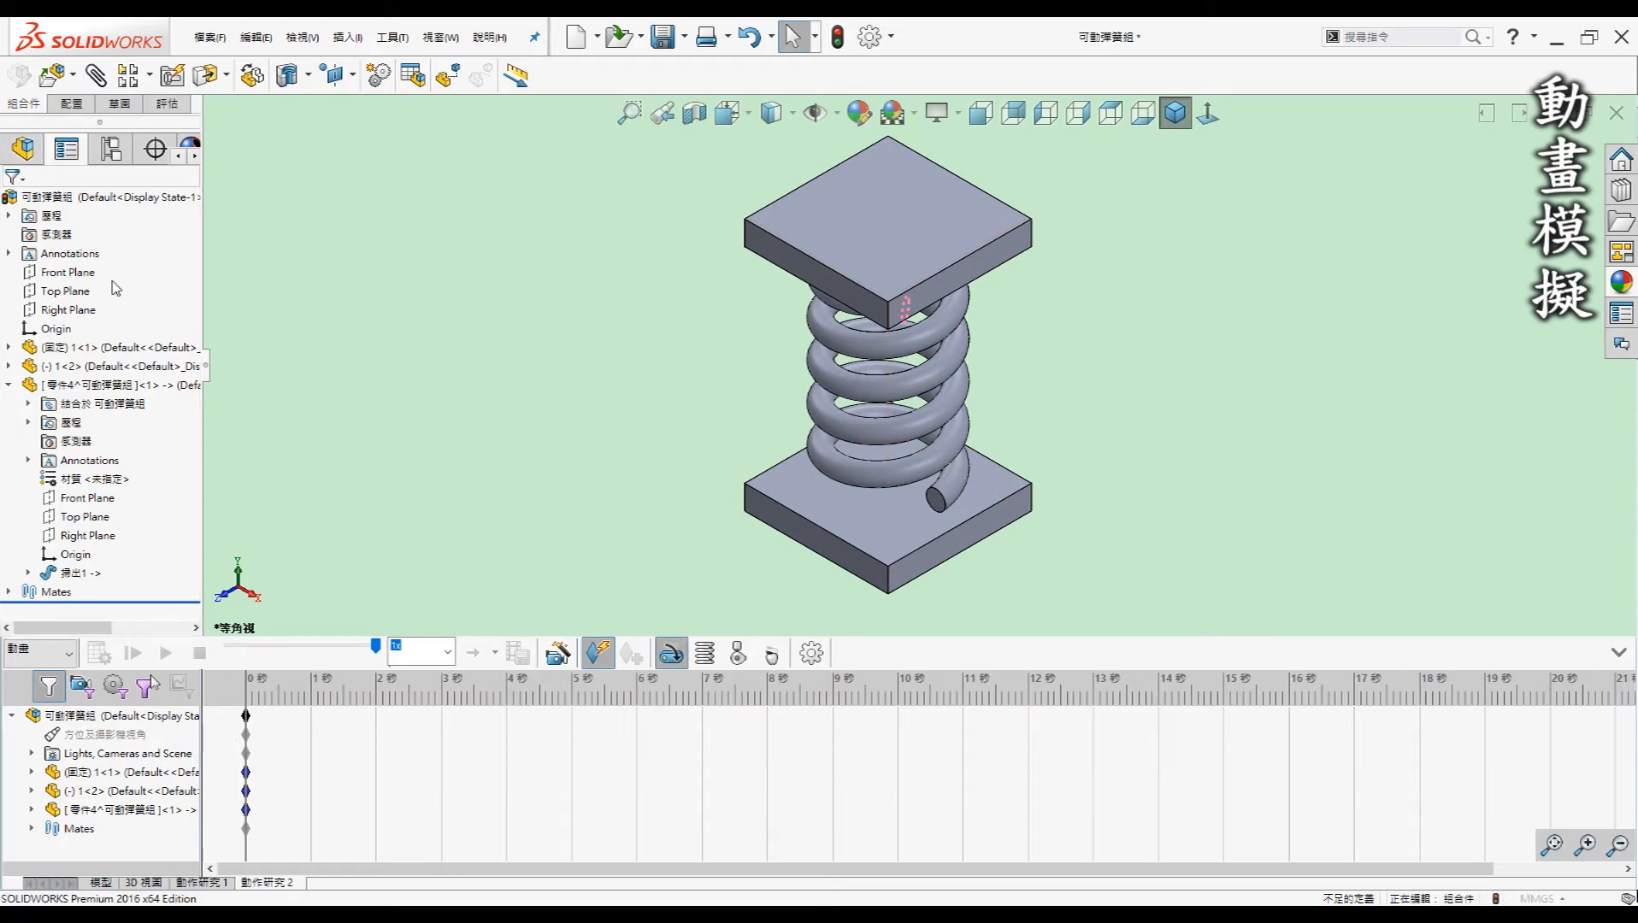
click(855, 205)
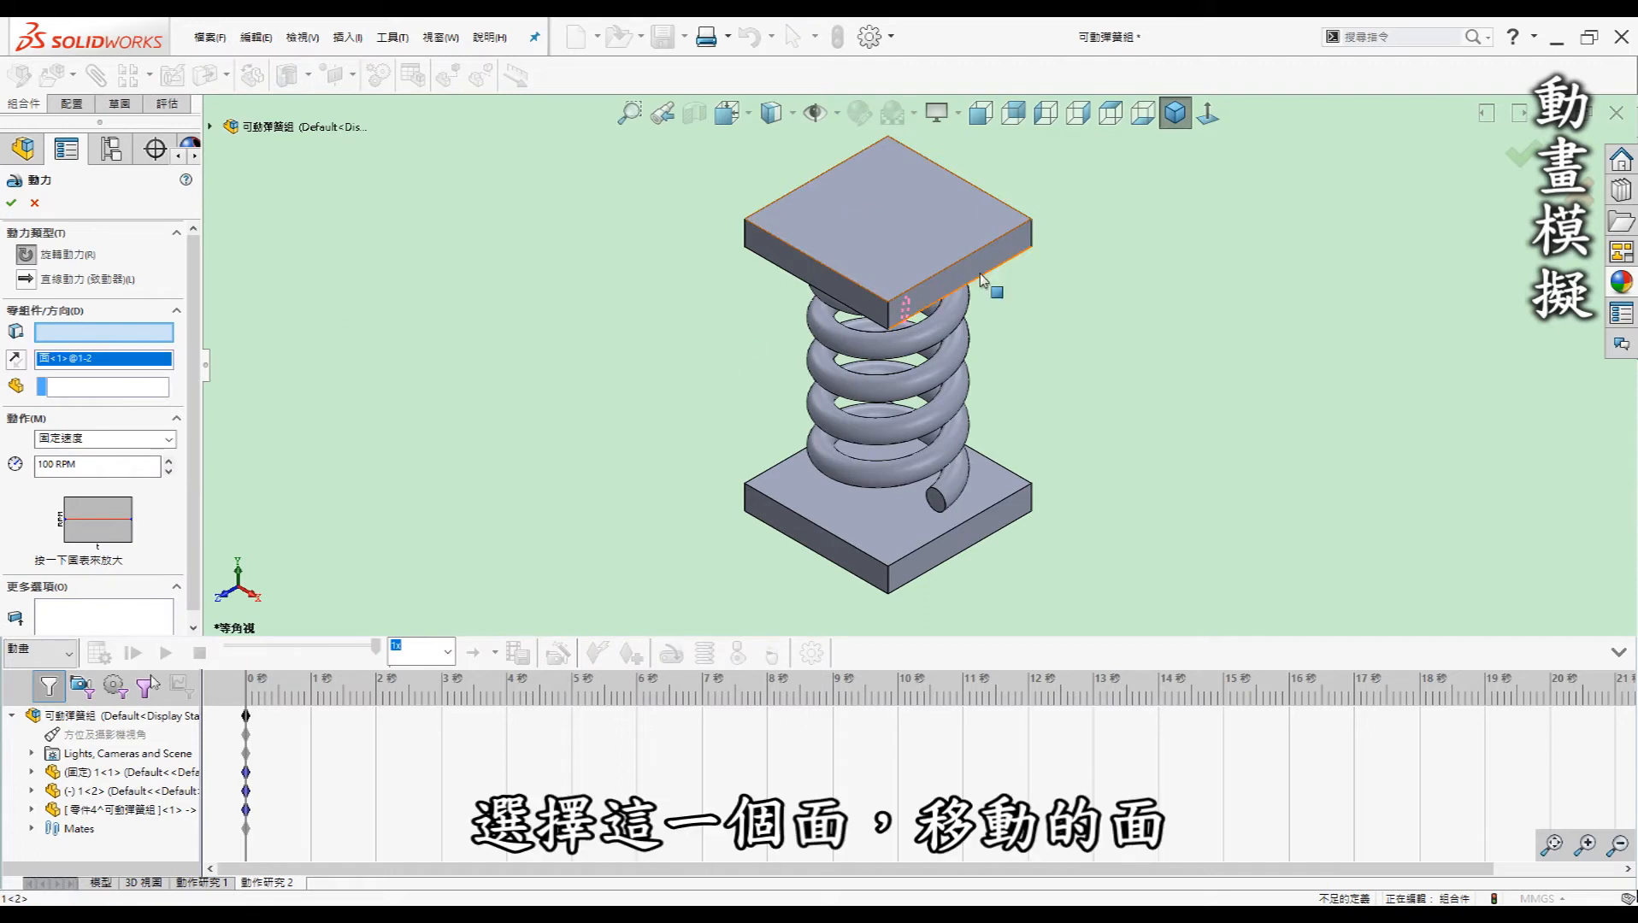
scroll(1019, 272, up, 2)
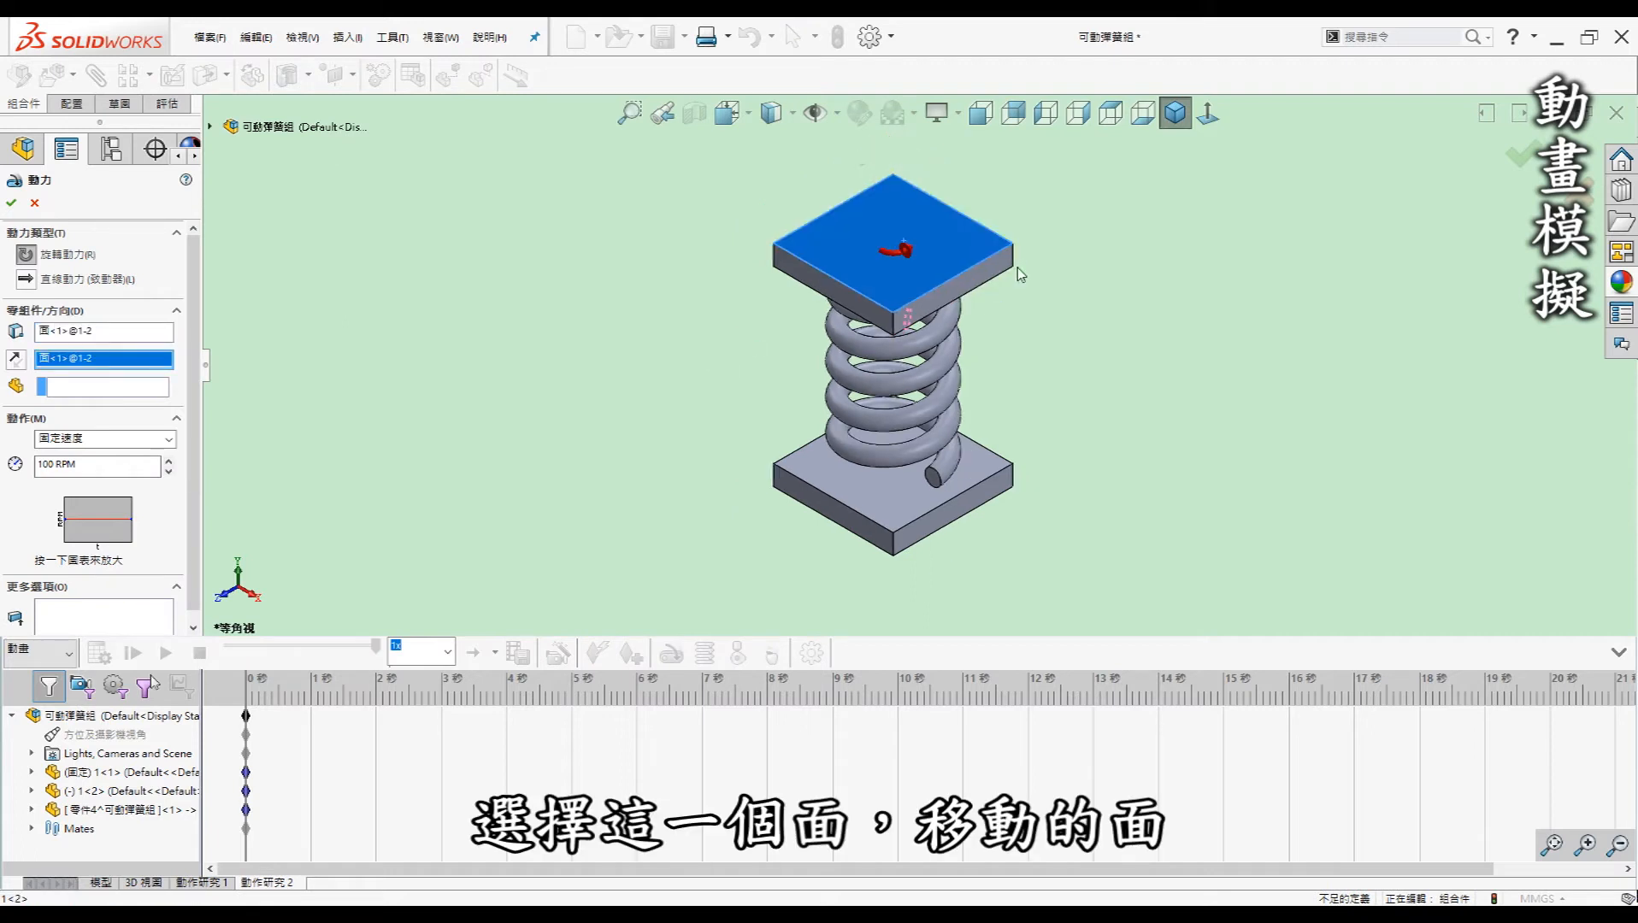
click(27, 281)
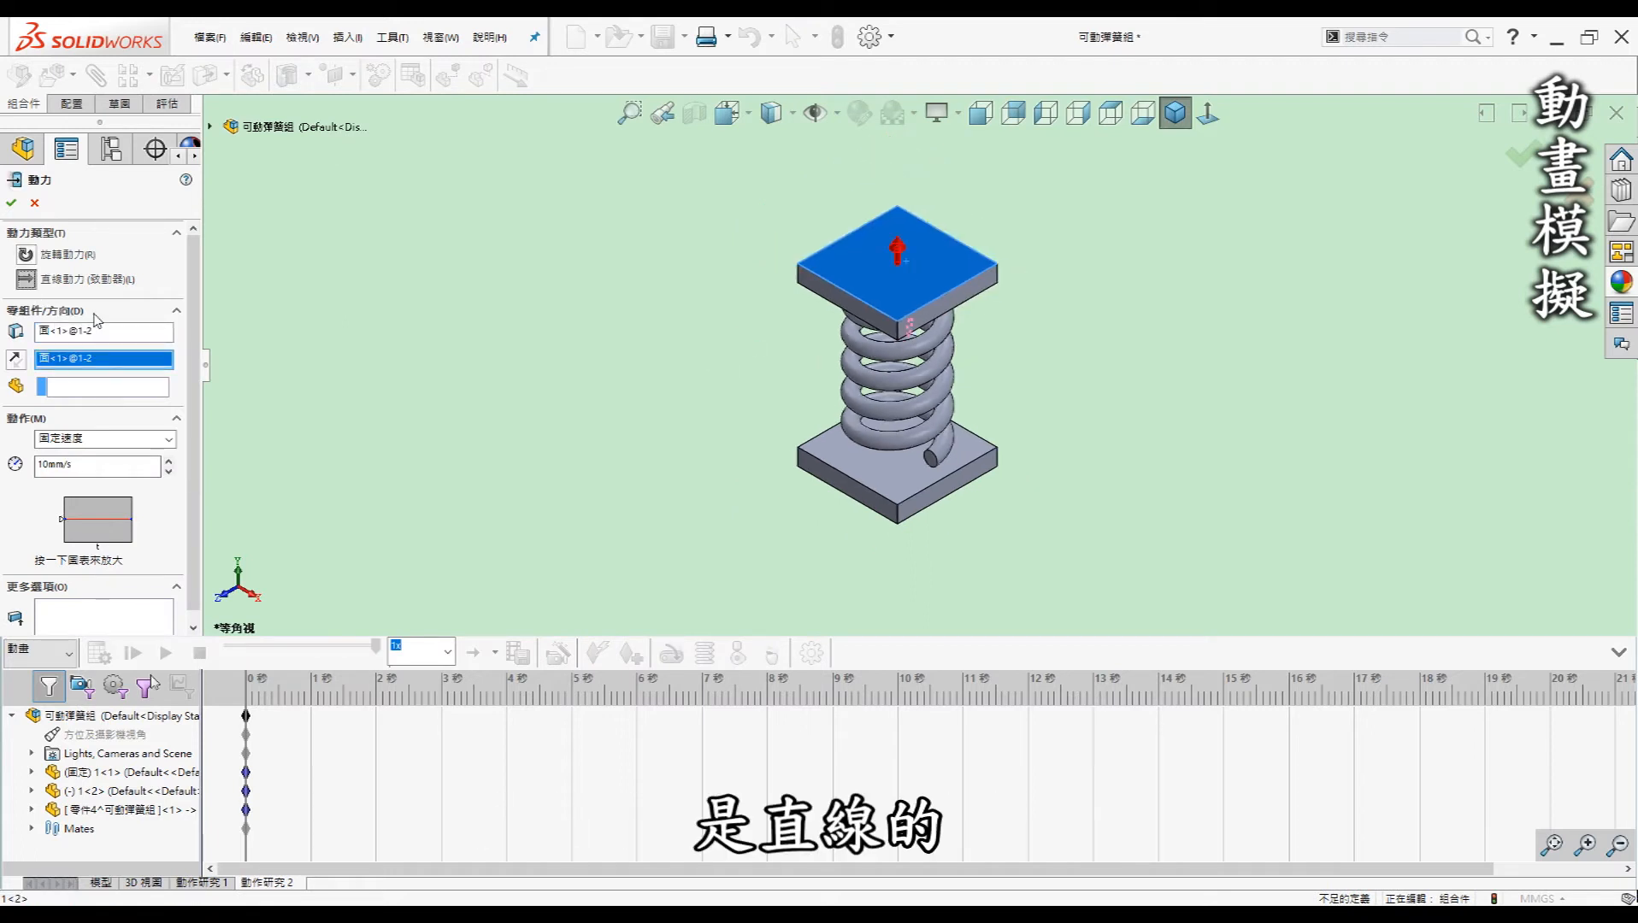
click(80, 440)
click(77, 477)
drag(72, 469, 30, 469)
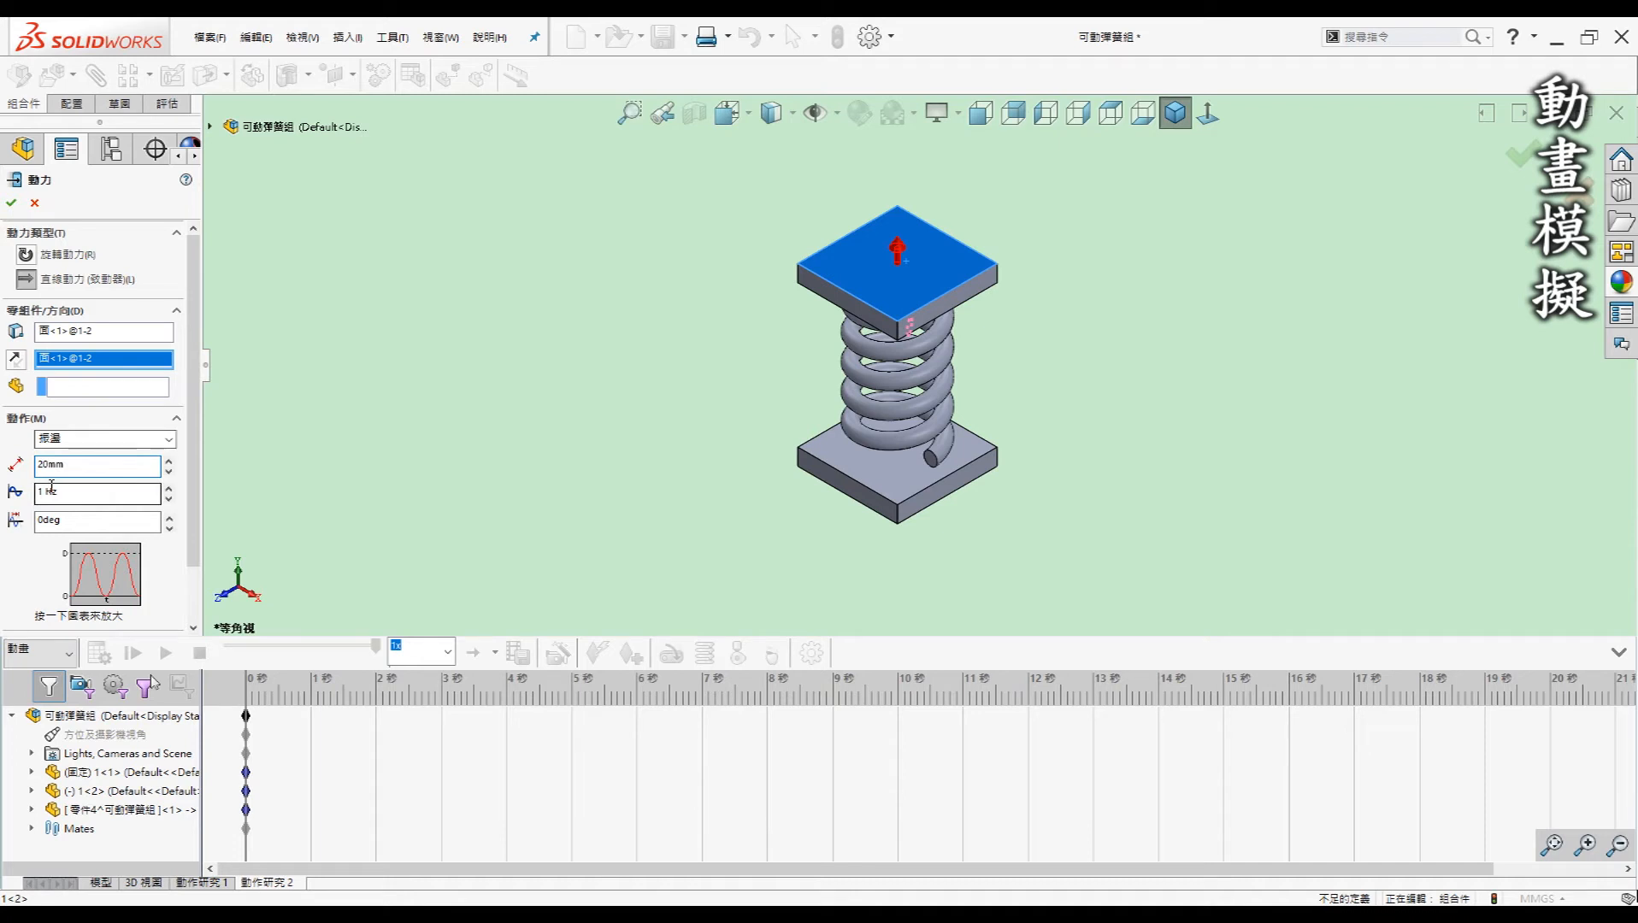
click(12, 203)
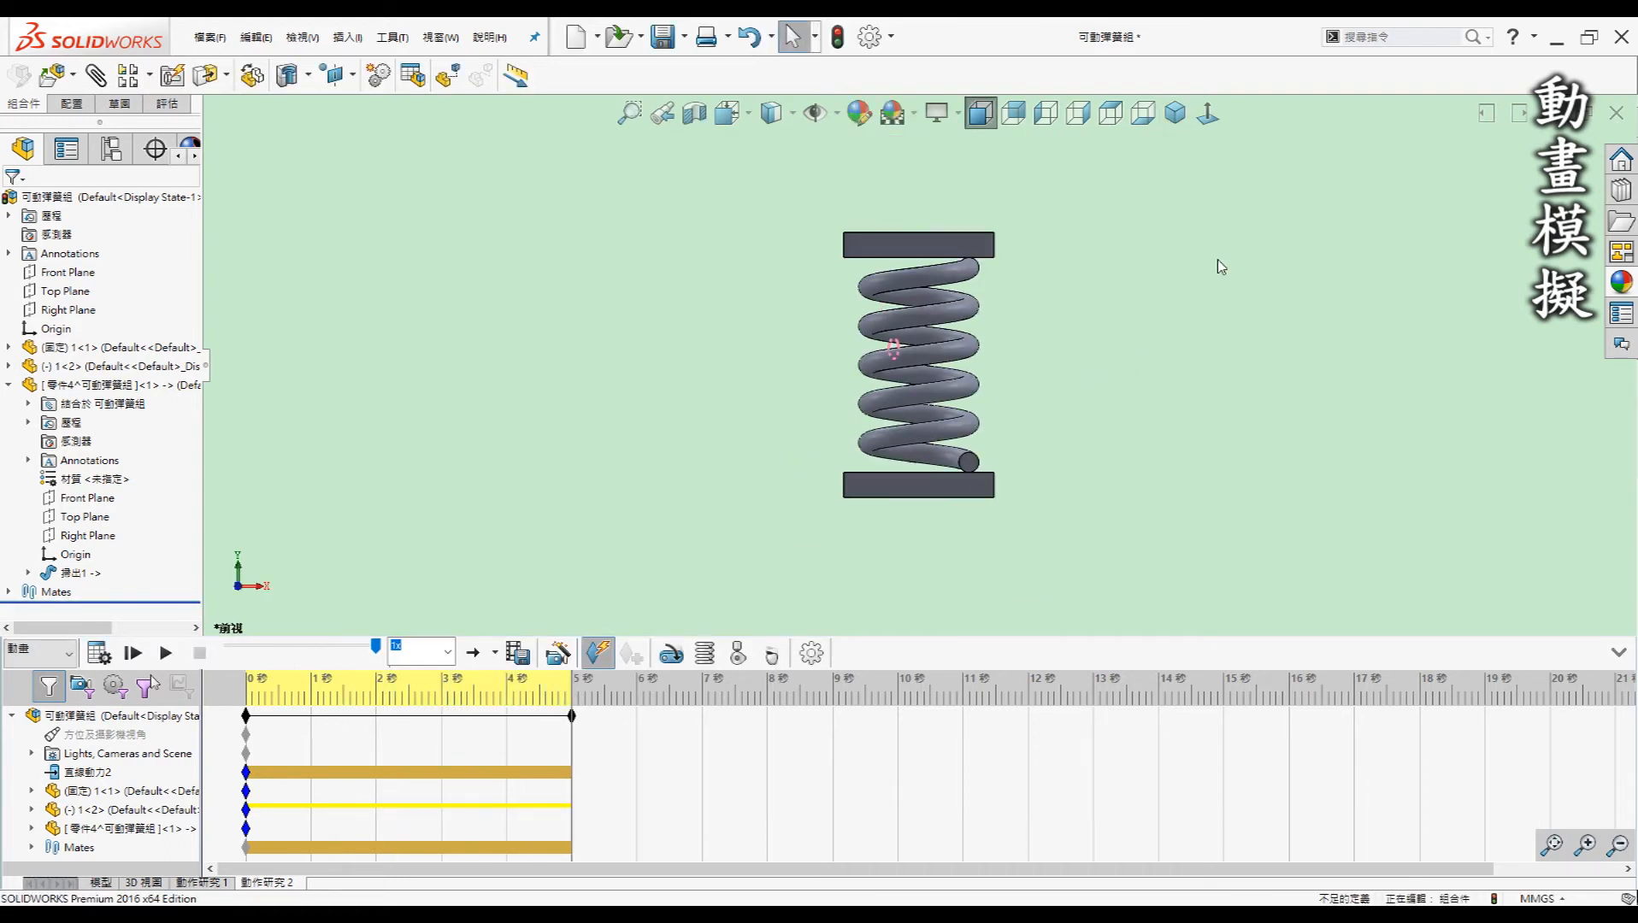
Play the motor-driven motion study from the start in the front view and inspect the spring assembly
scroll(1220, 254, up, 2)
scroll(1199, 212, down, 2)
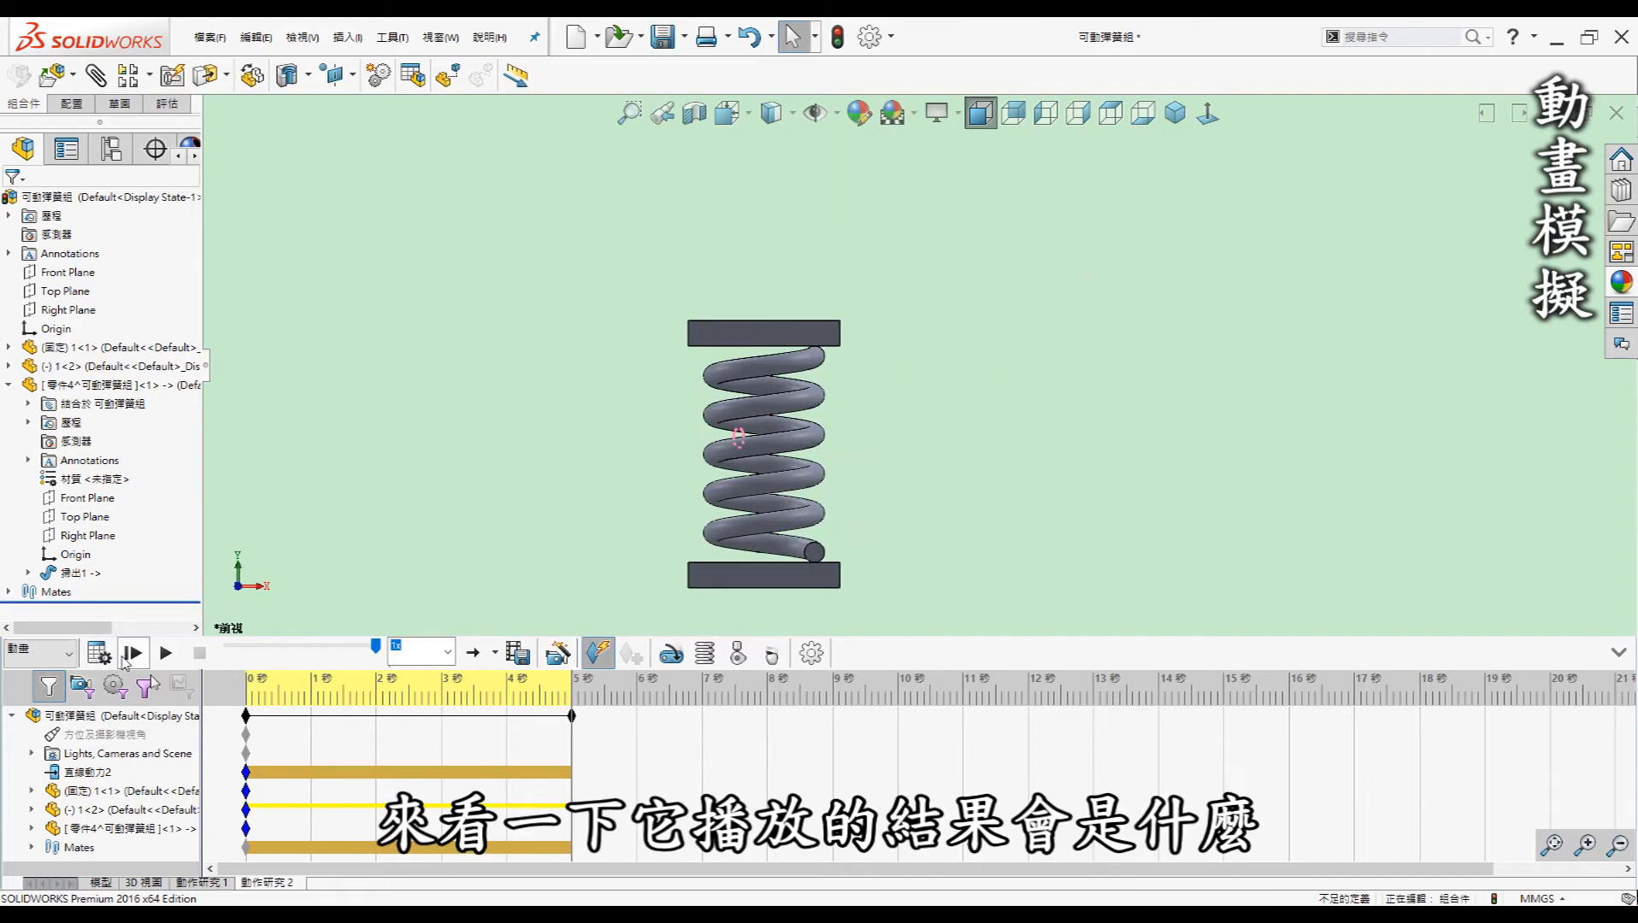
click(129, 656)
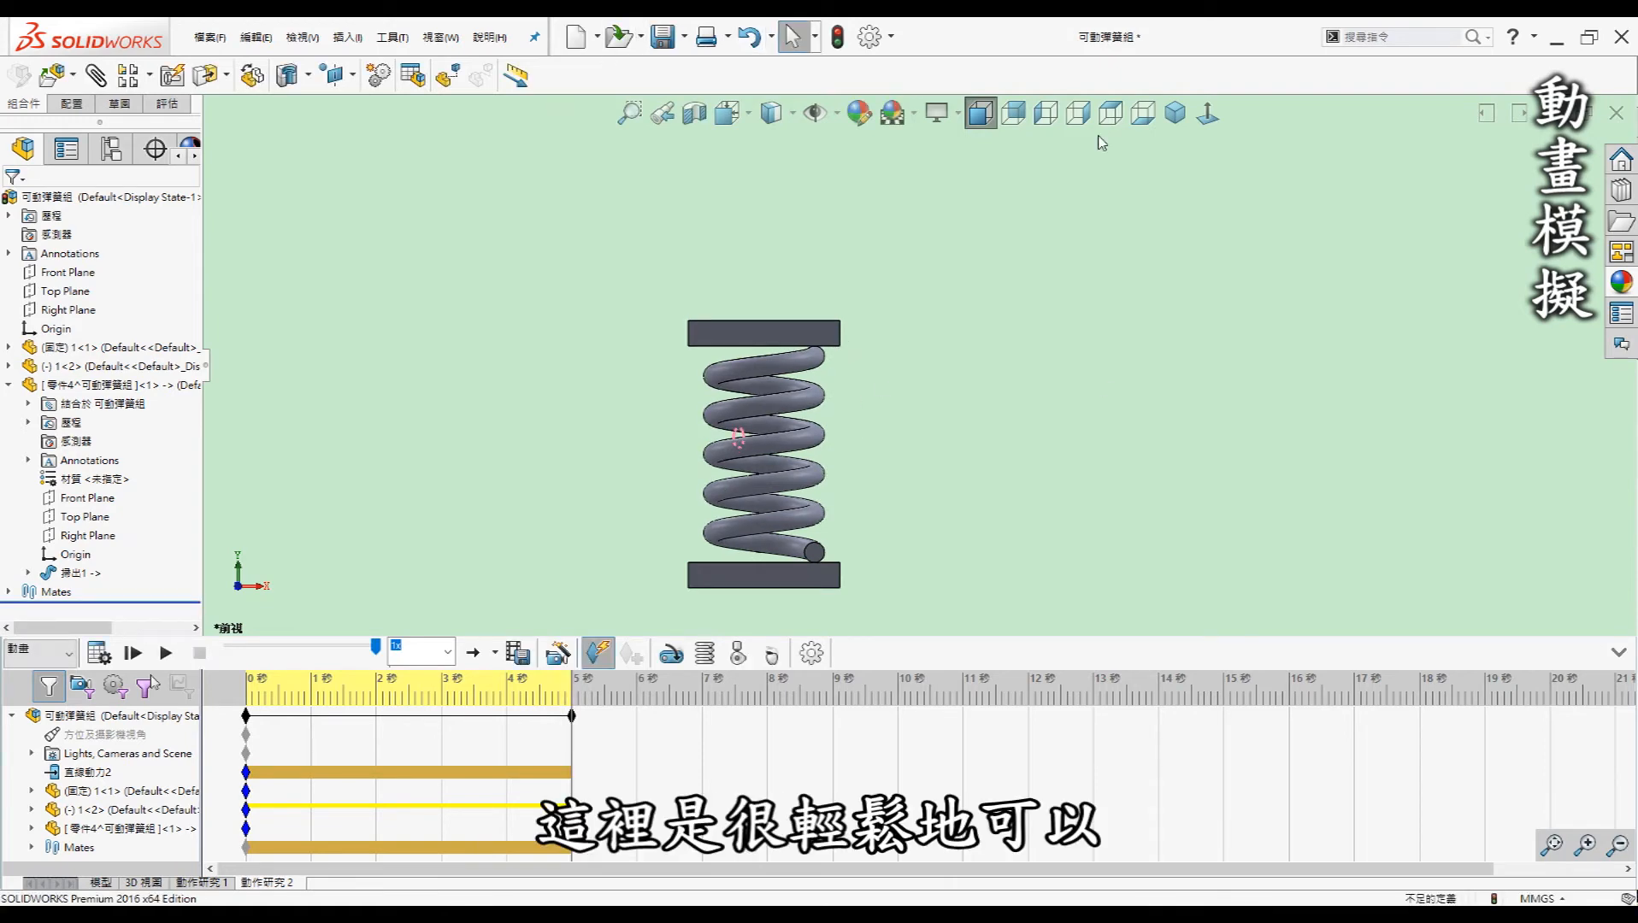
click(1171, 124)
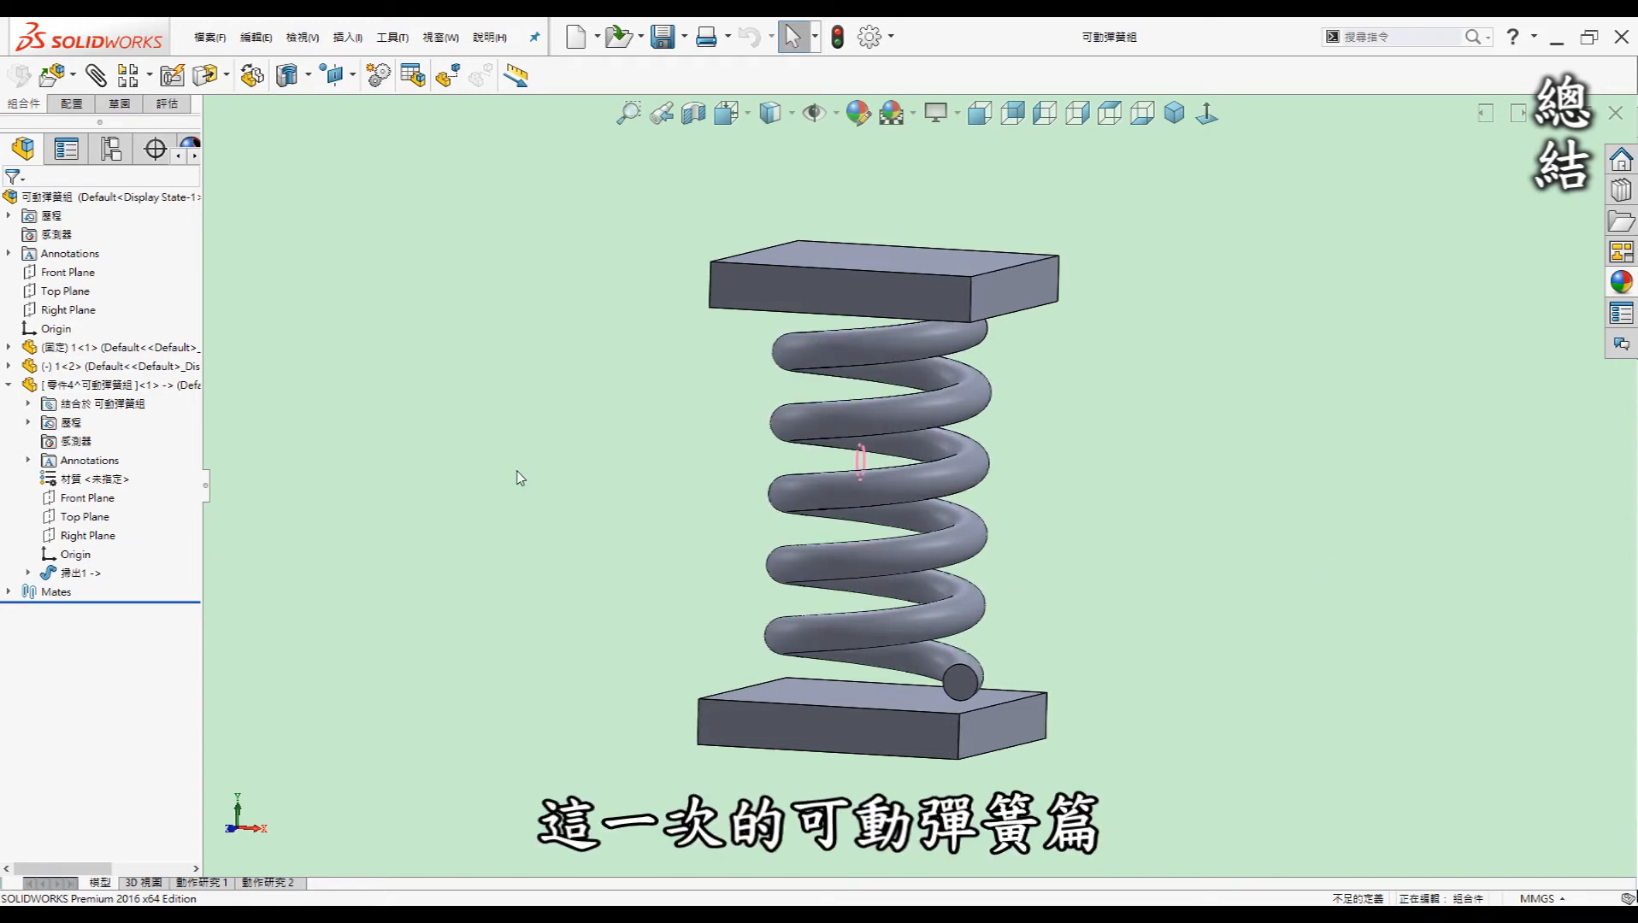
middle_drag(506, 462, 505, 462)
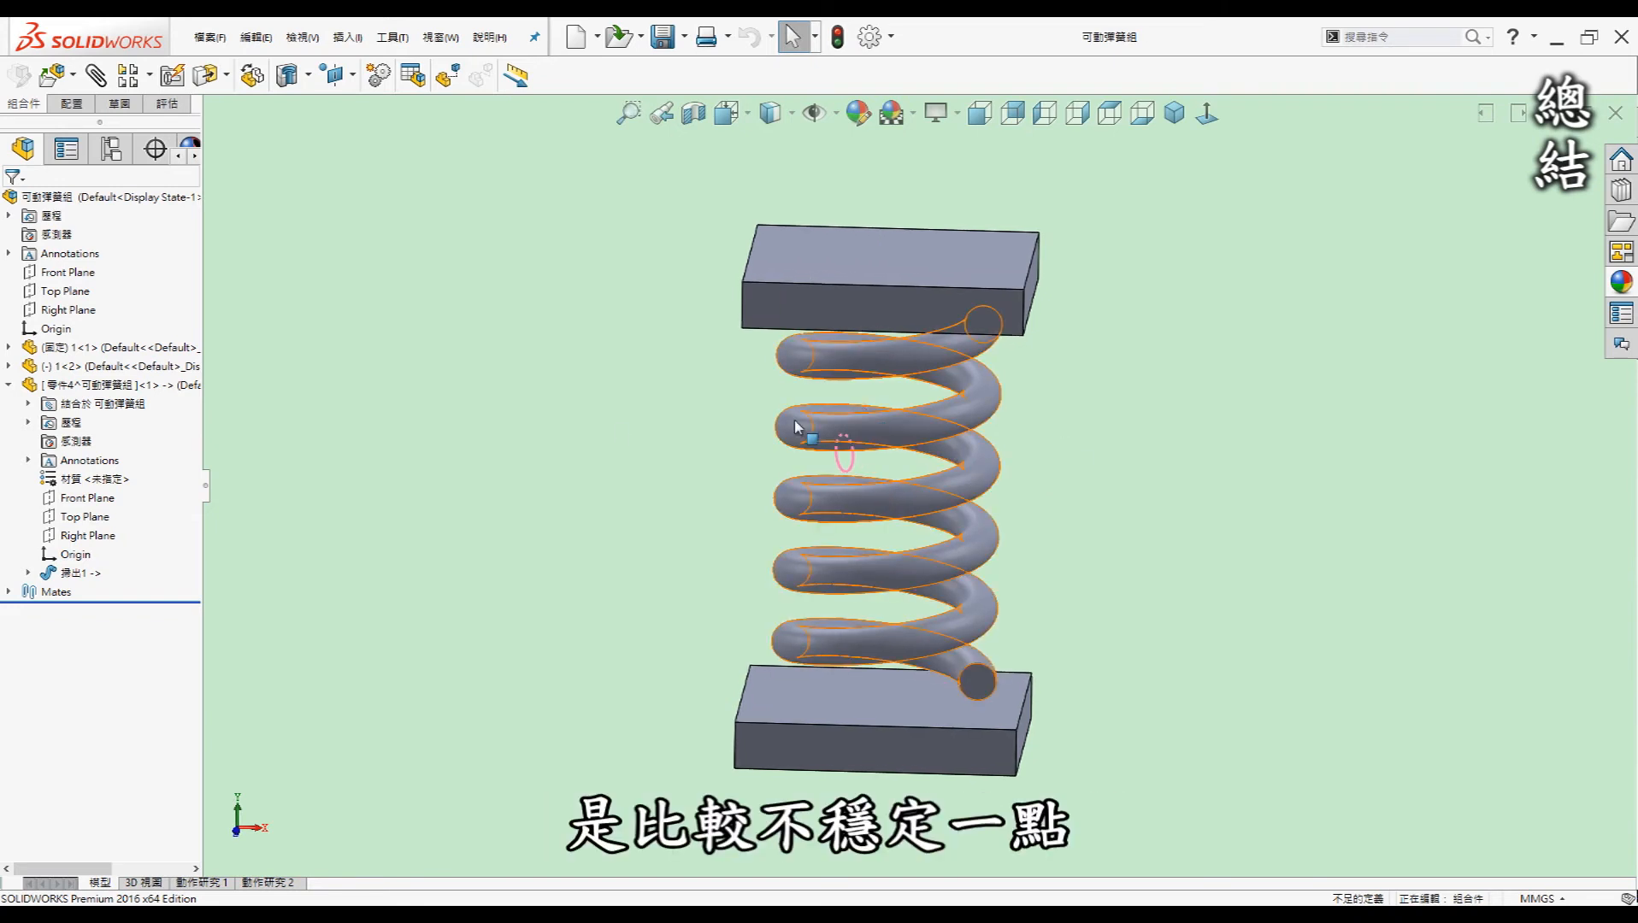
Open the spring part in its own window, review its external references and close the list without changes
click(178, 387)
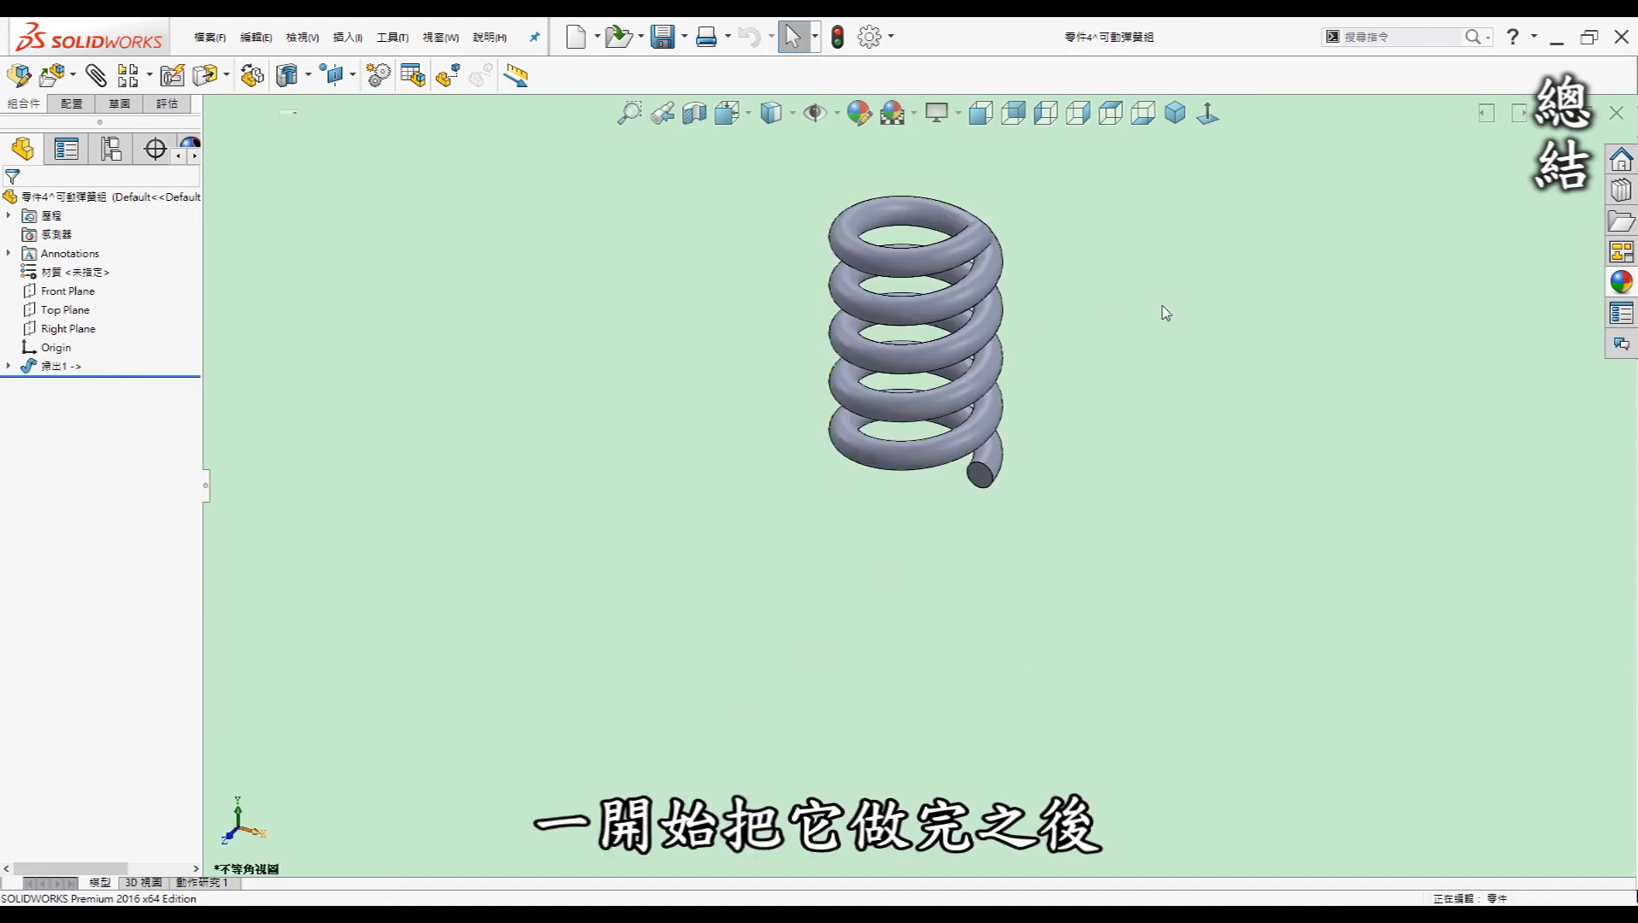
click(981, 118)
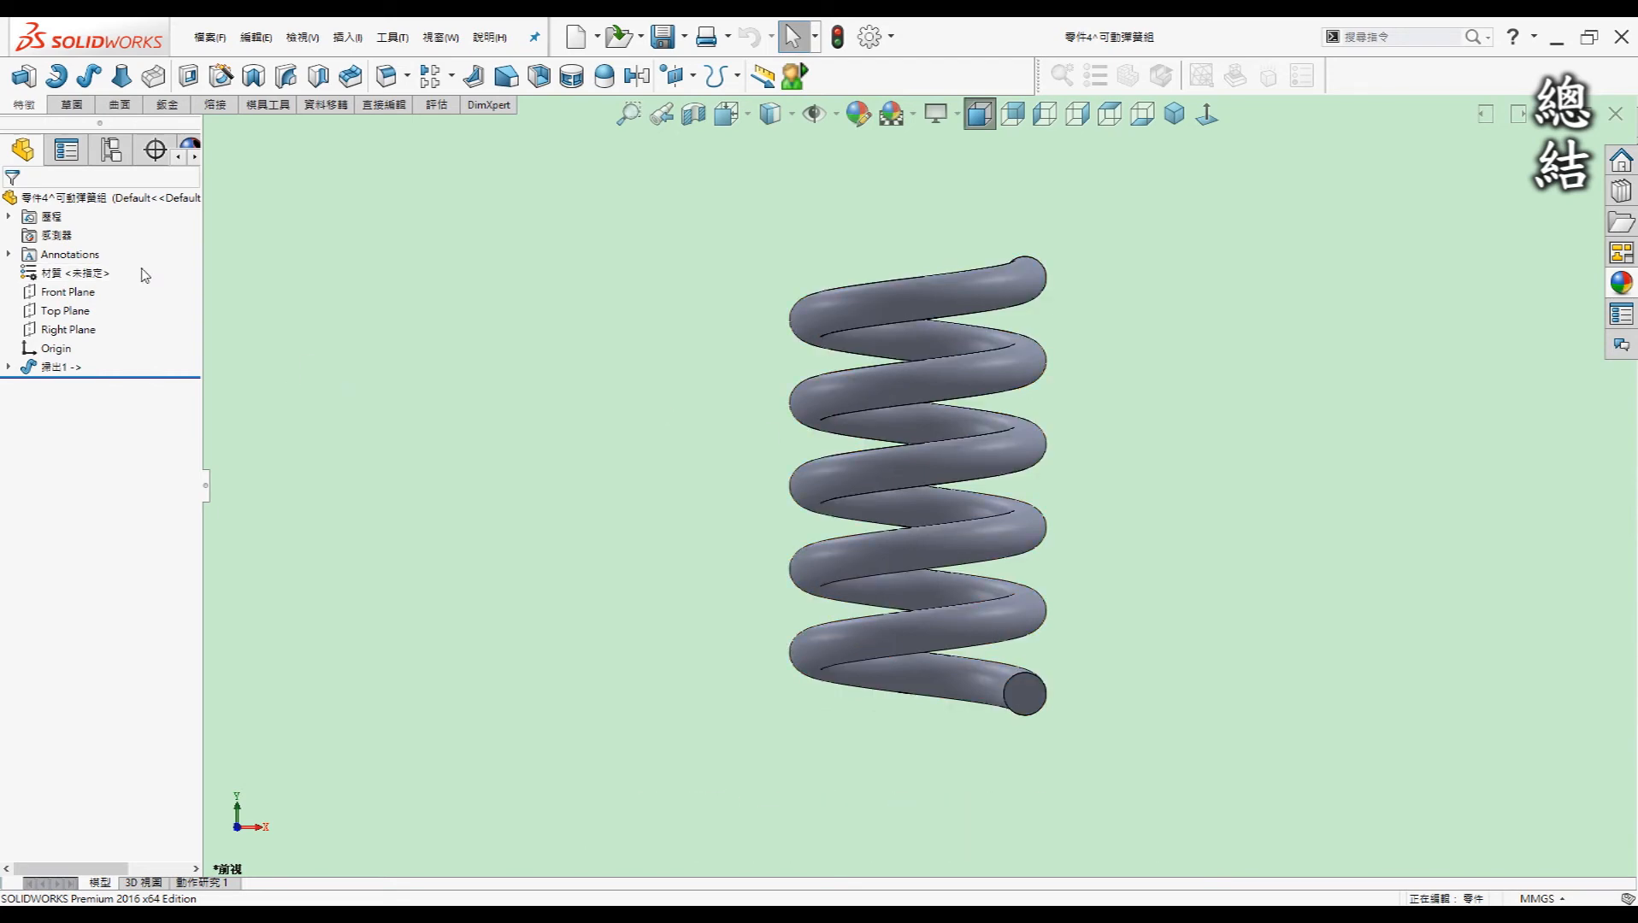
right_click(74, 200)
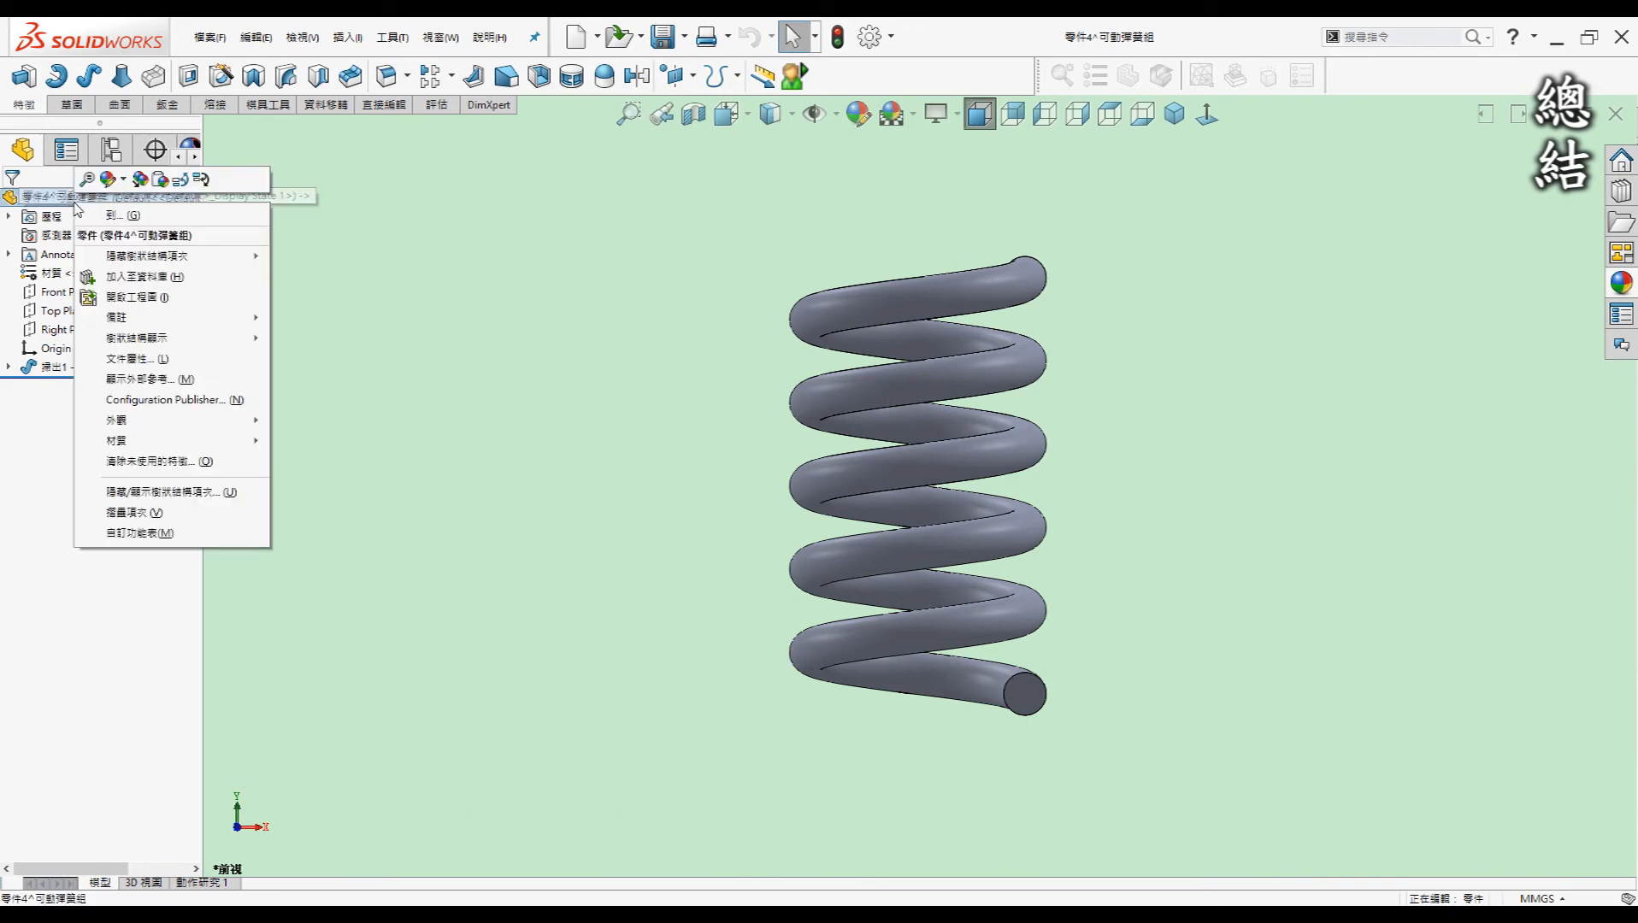
click(144, 387)
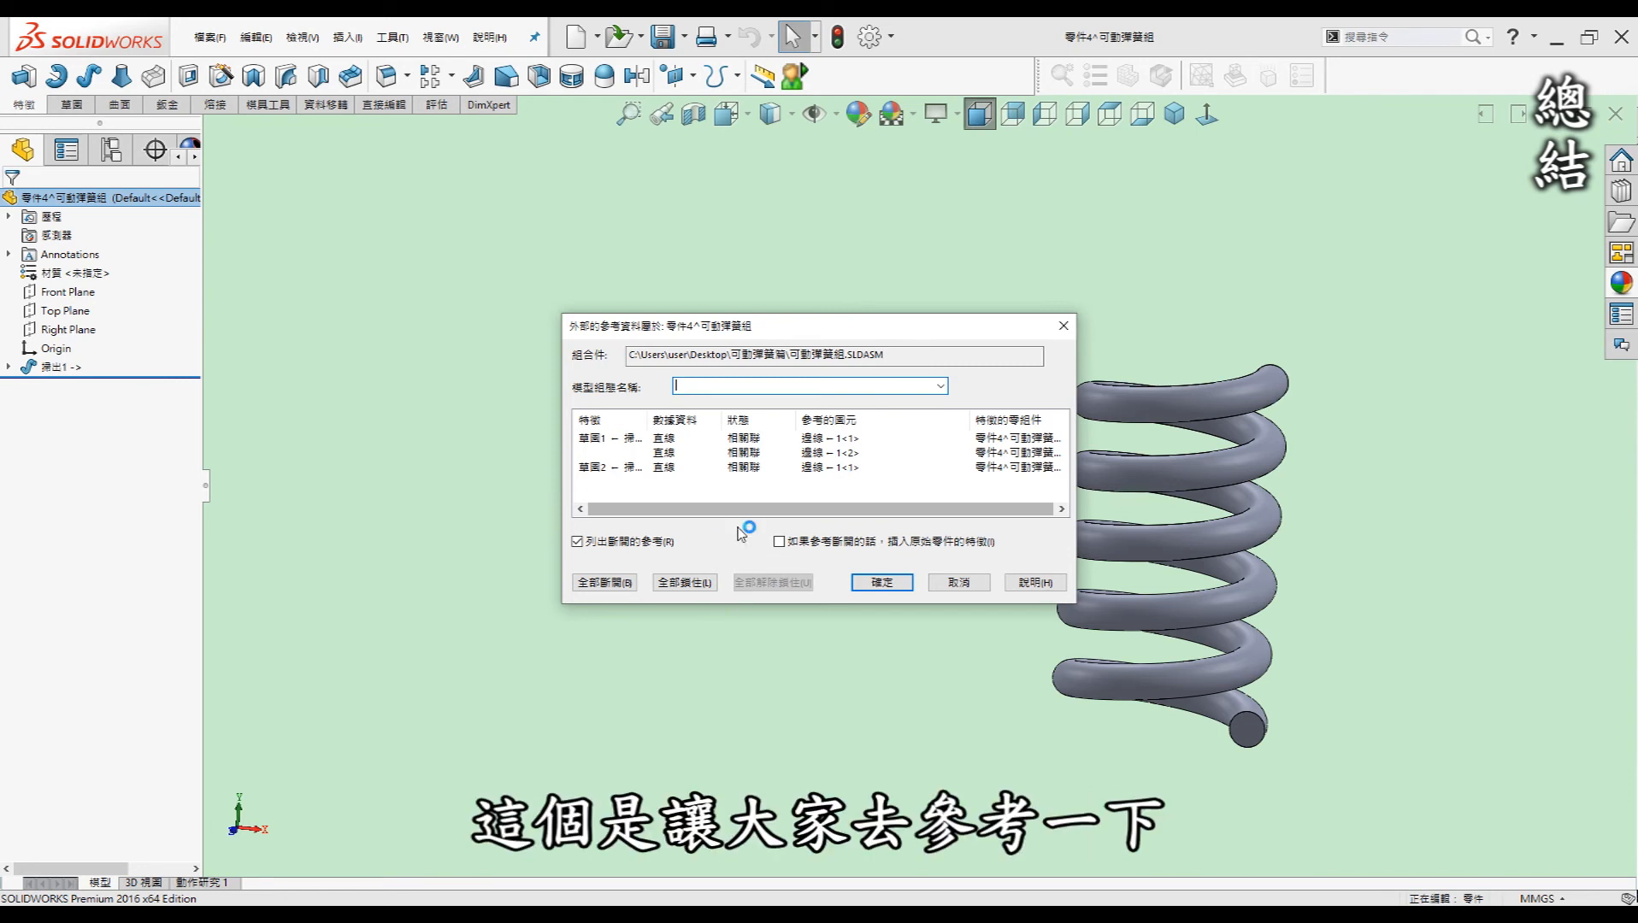
click(968, 584)
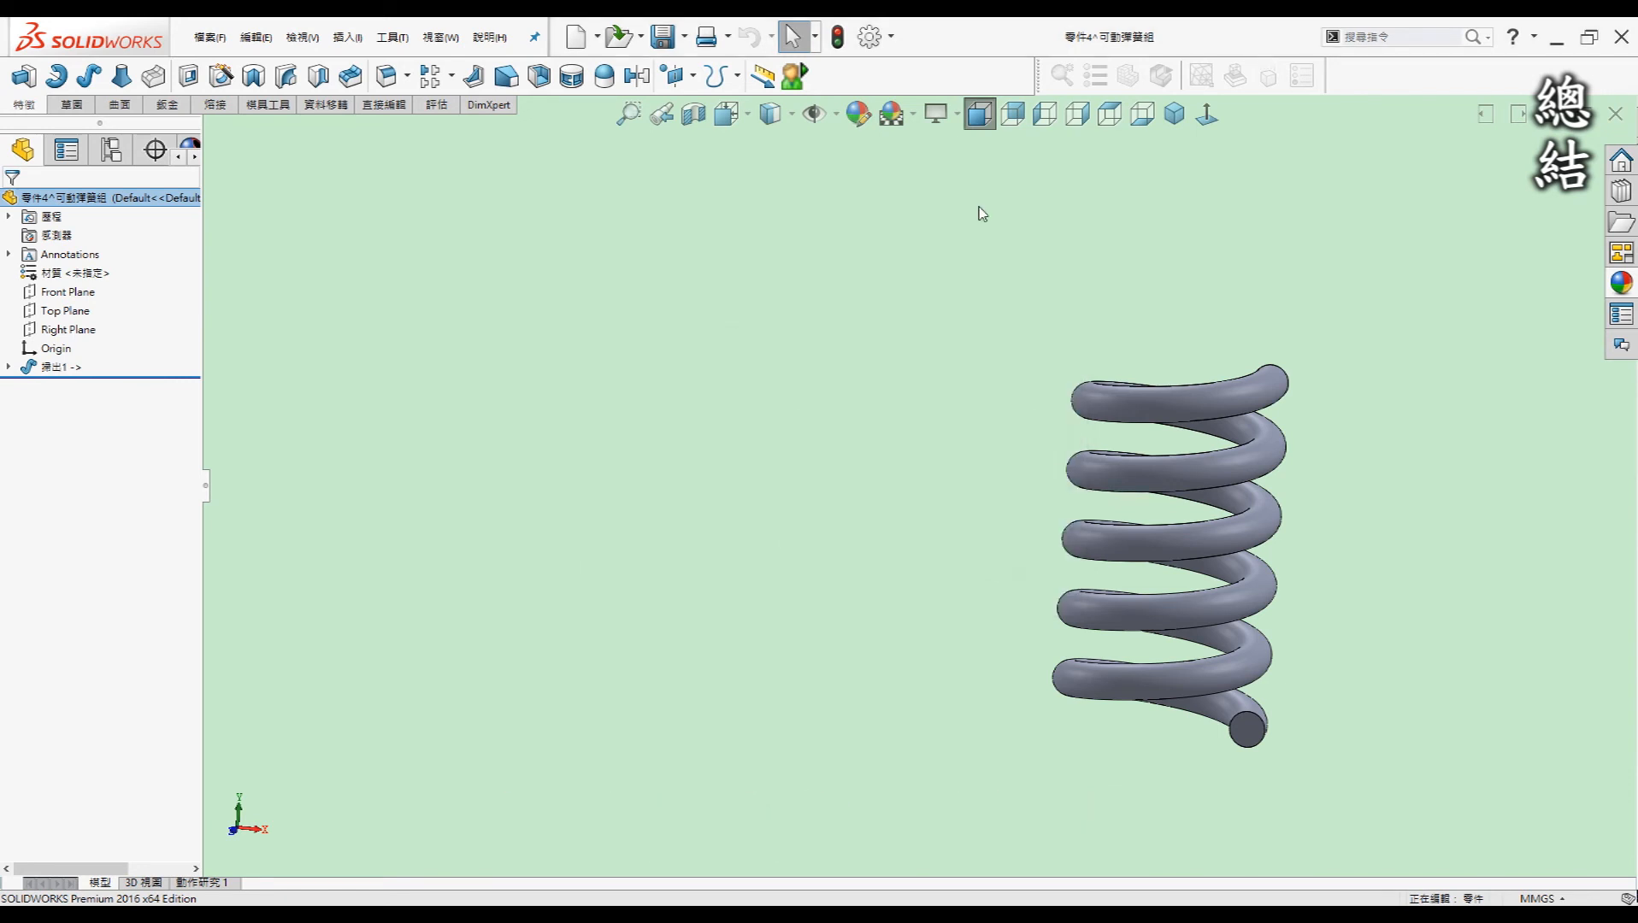